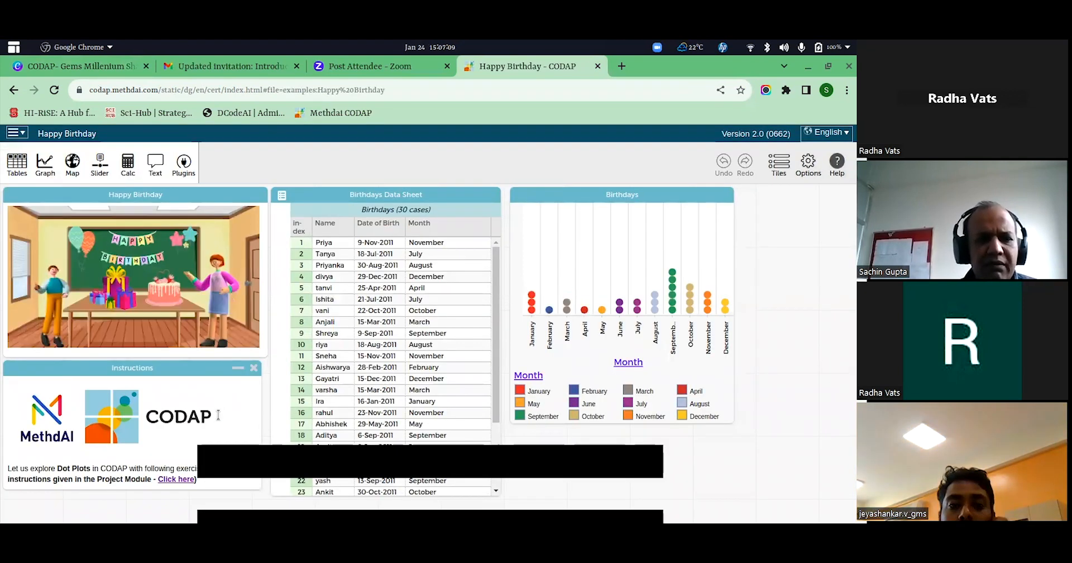
Open the project module linked in the Instructions and highlight the number of students in the Birthday Club text.
click(180, 481)
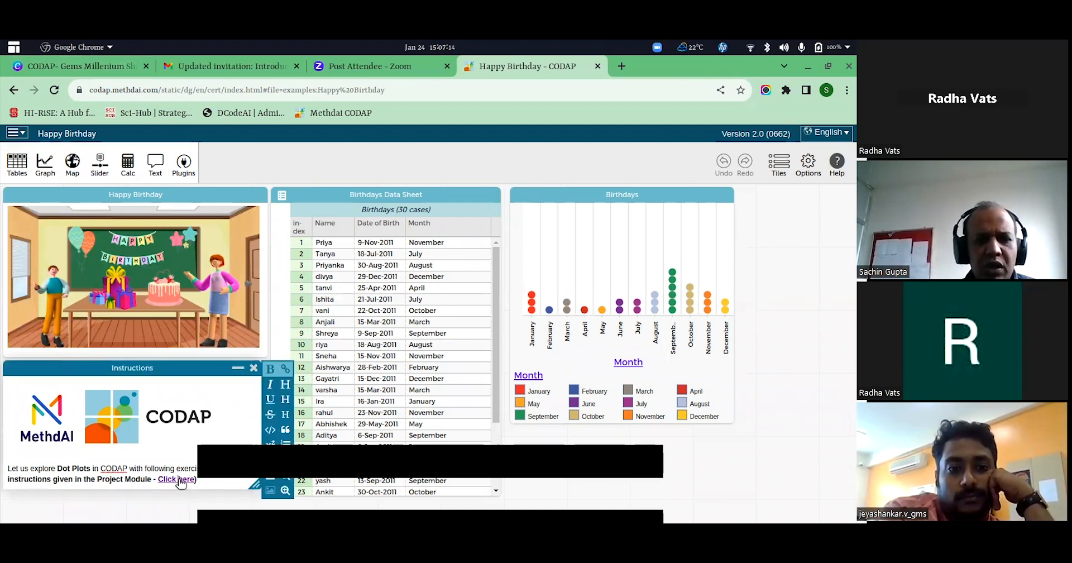
click(180, 480)
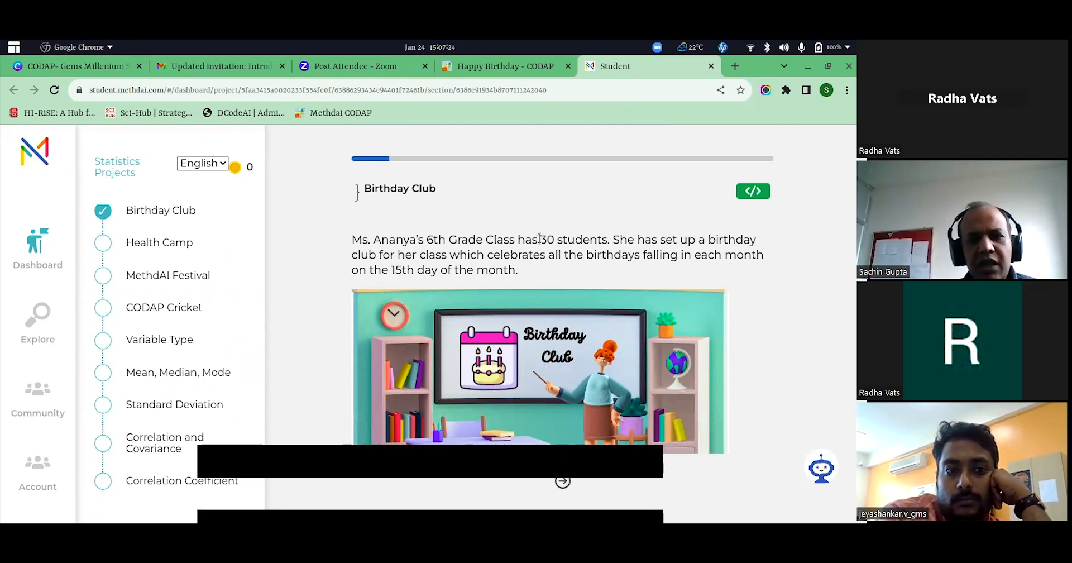
drag(541, 240, 588, 242)
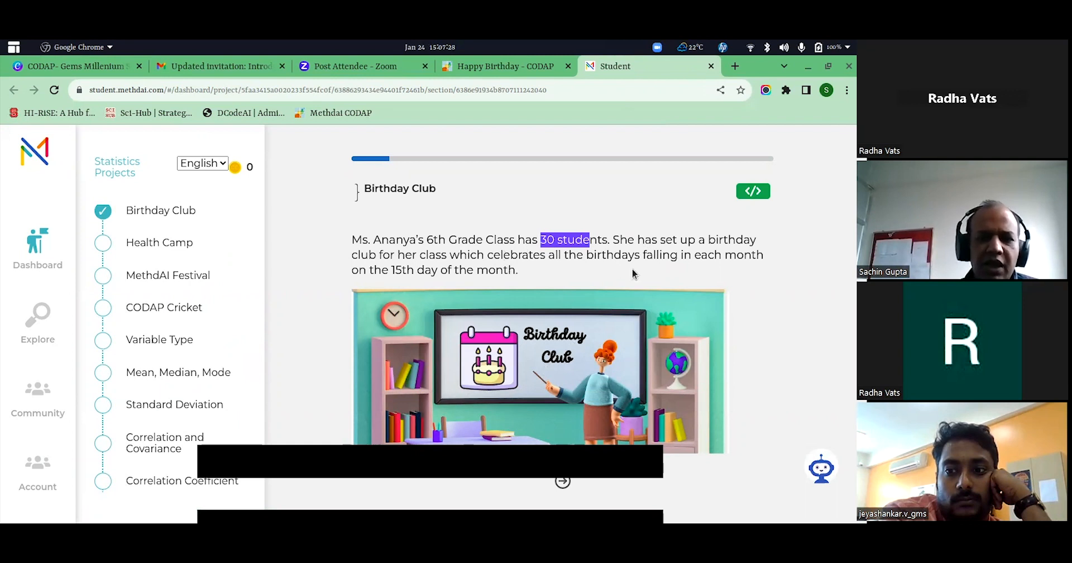
Read through the module's "Gifts for All !" and "Data Collection" pages and continue to the "Statistical Question ?" page.
click(564, 481)
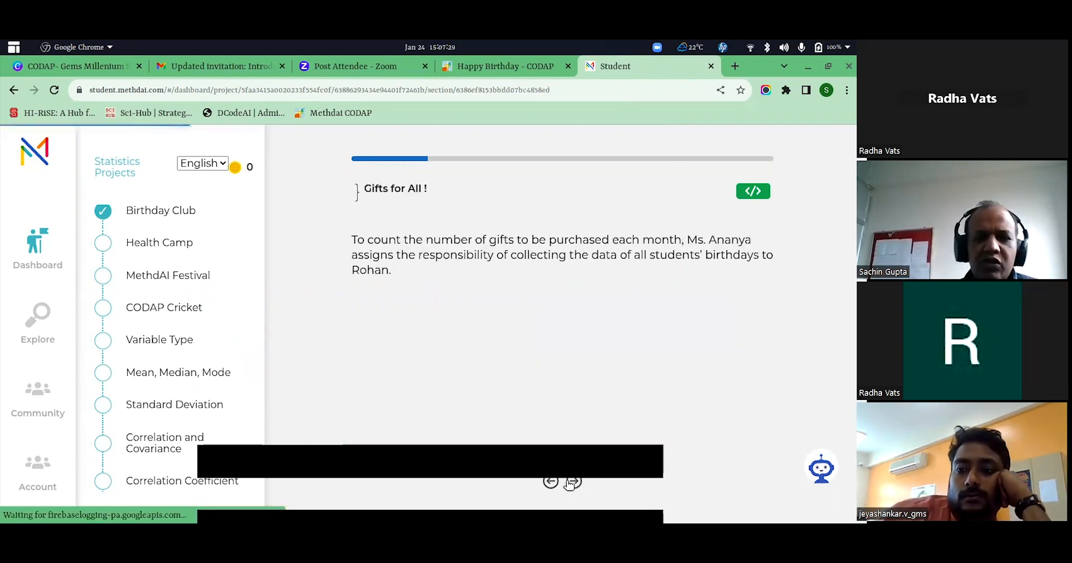
drag(476, 241, 624, 247)
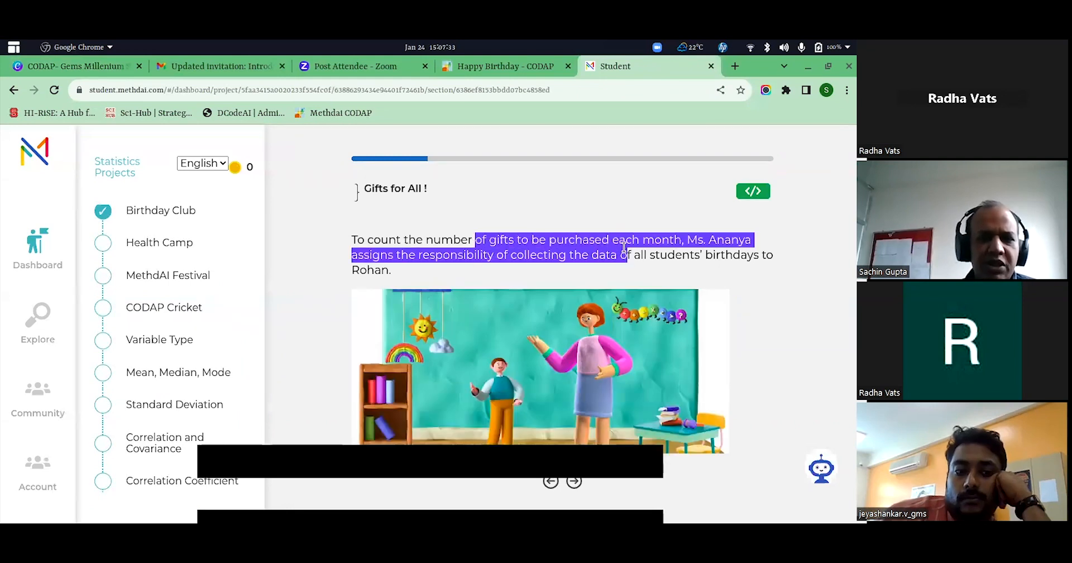
click(550, 482)
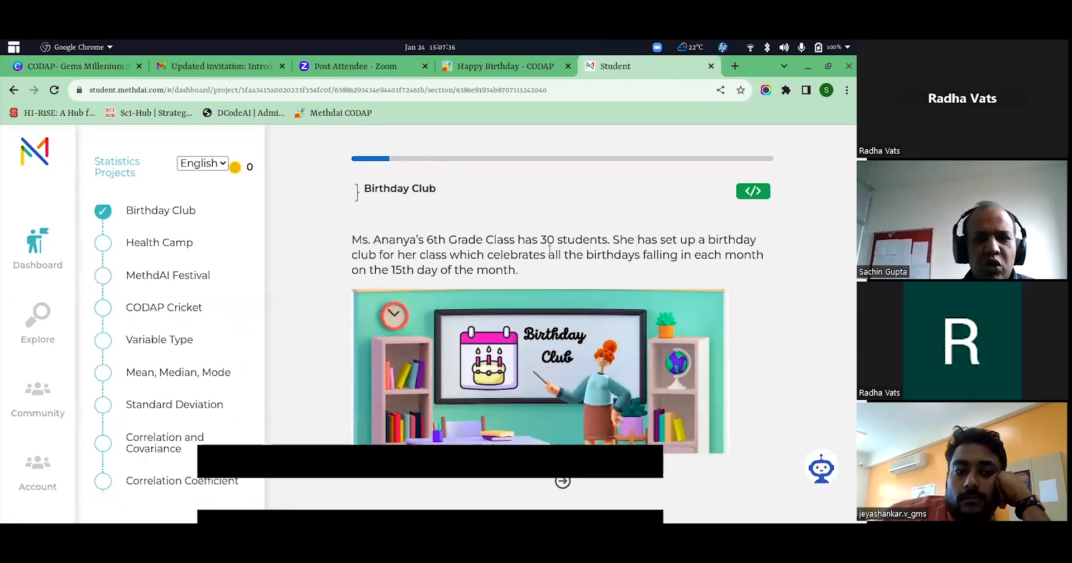
click(563, 481)
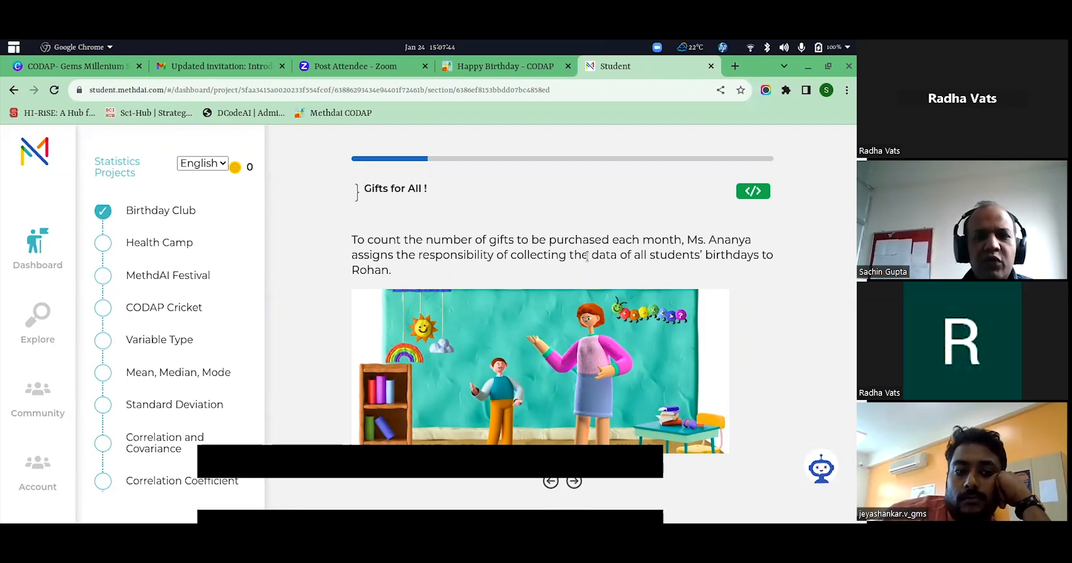
click(576, 481)
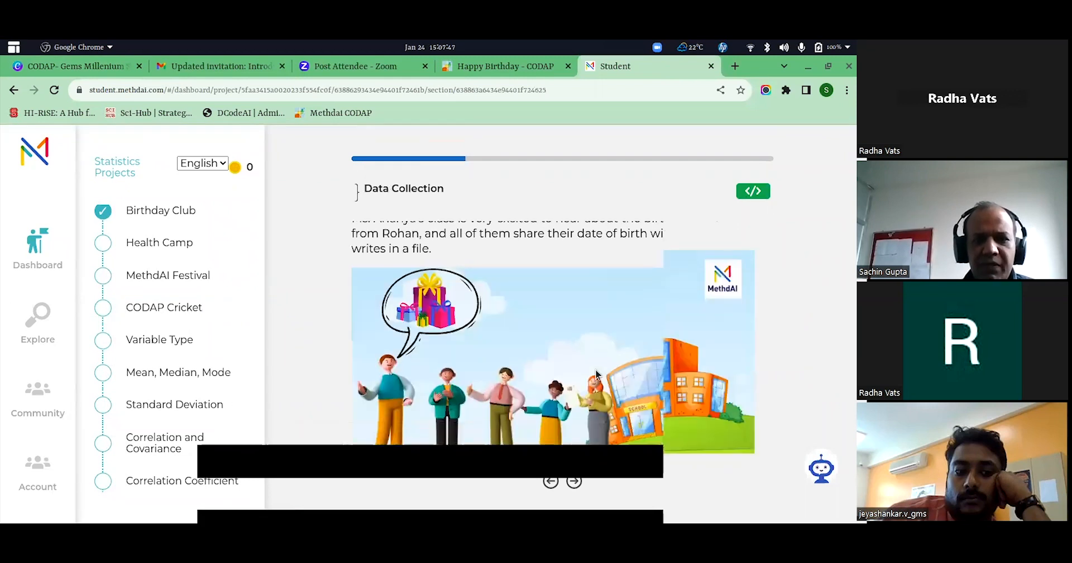
click(575, 481)
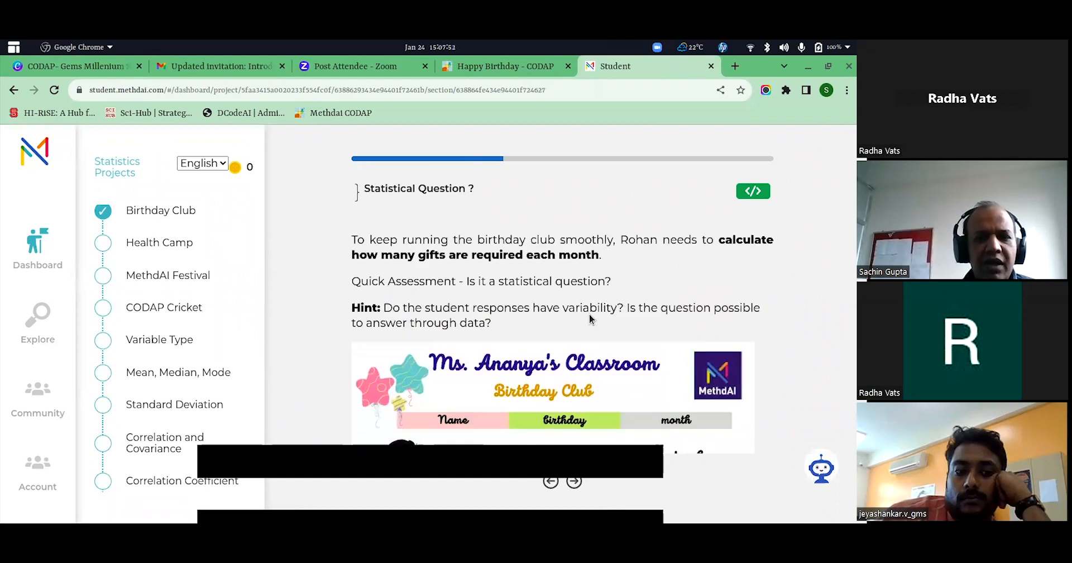
Answer the quick assessment with "Yes, it is a statistical question." and review the question and its hint.
scroll(639, 364, down, 3)
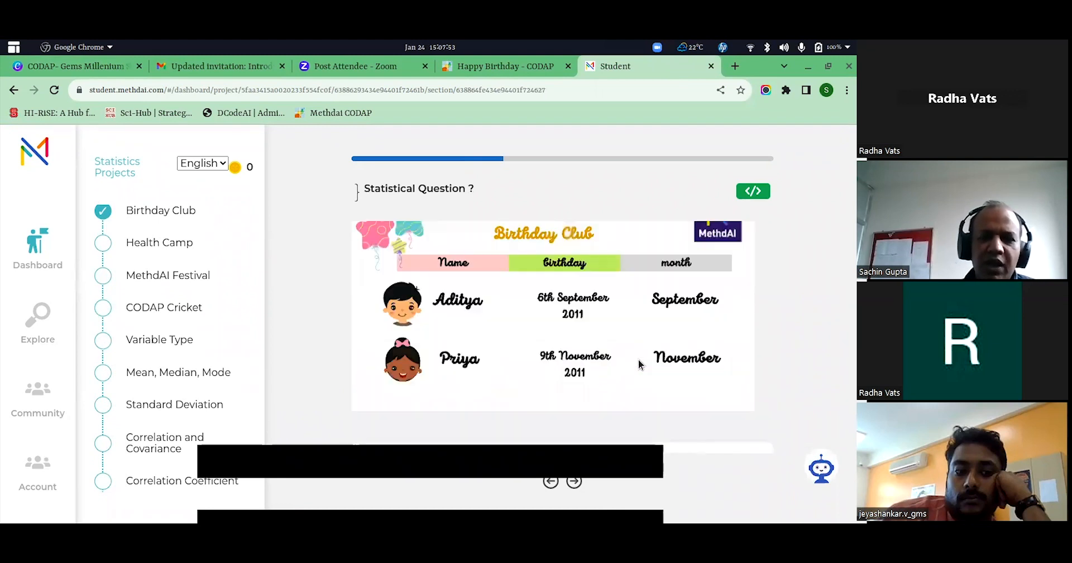
click(576, 481)
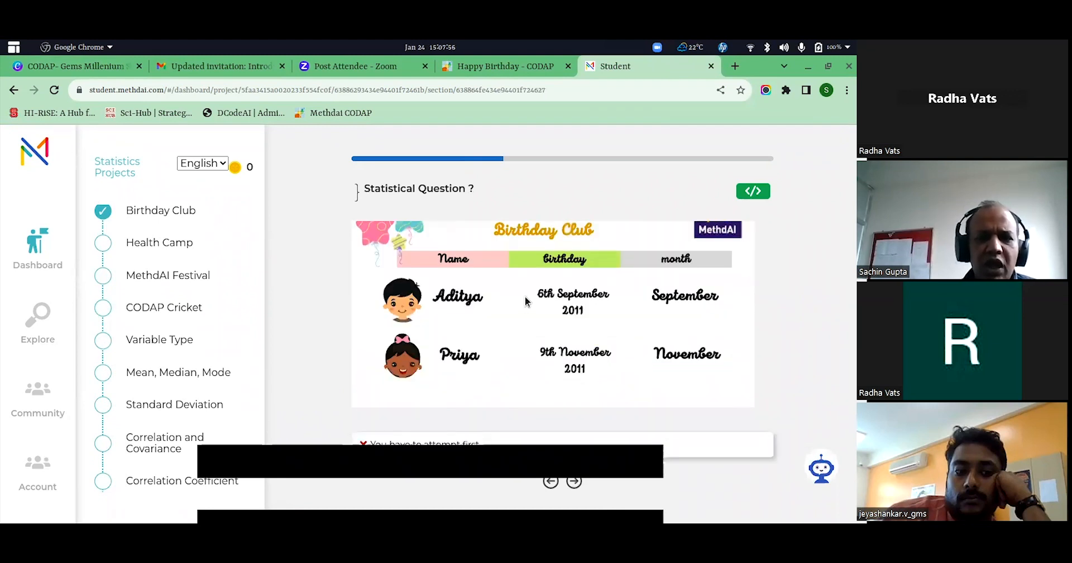
scroll(524, 302, down, 2)
click(479, 384)
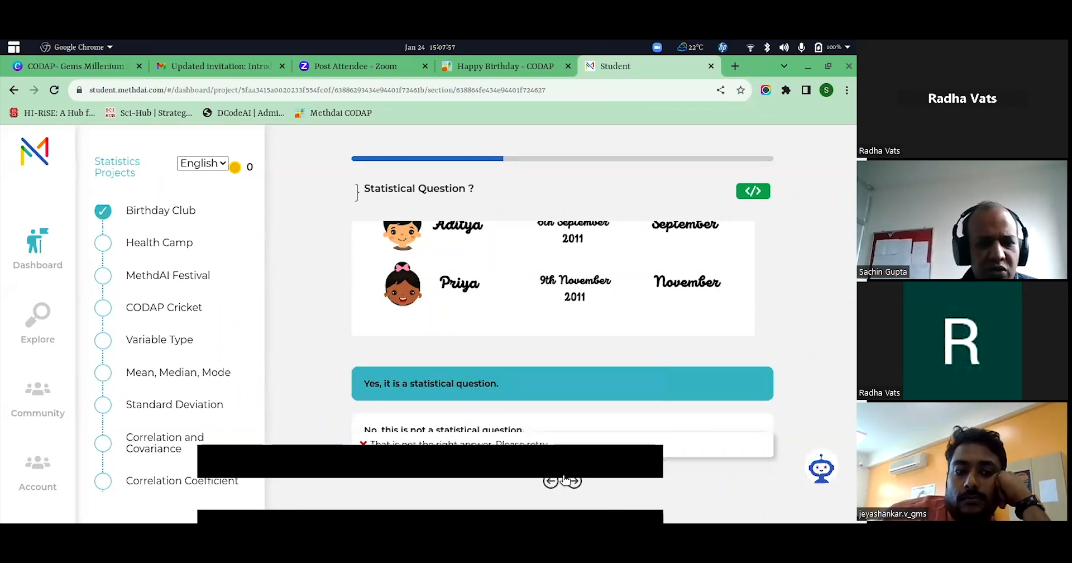
scroll(552, 291, up, 5)
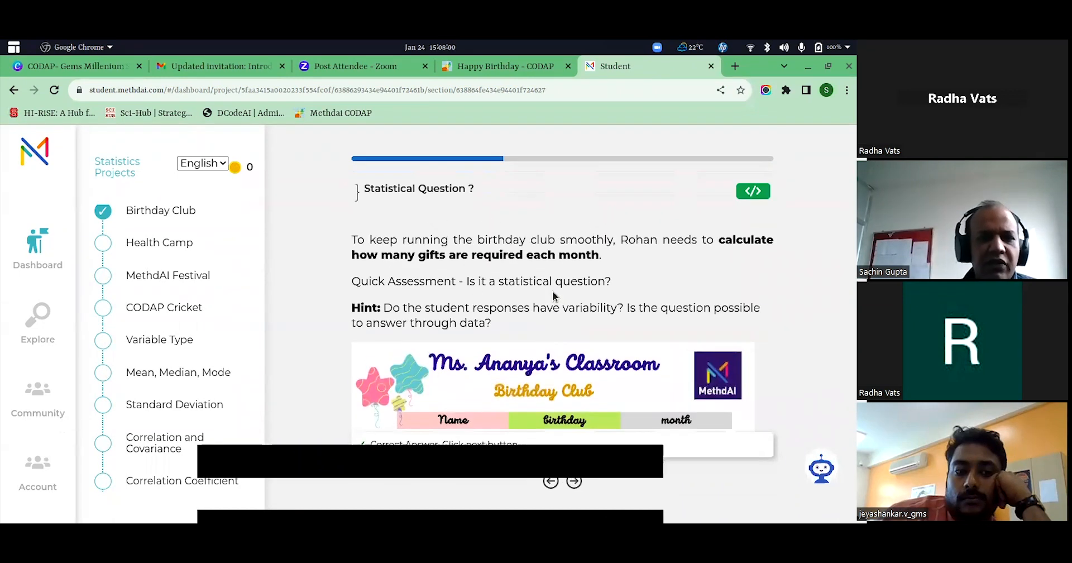
scroll(556, 315, down, 5)
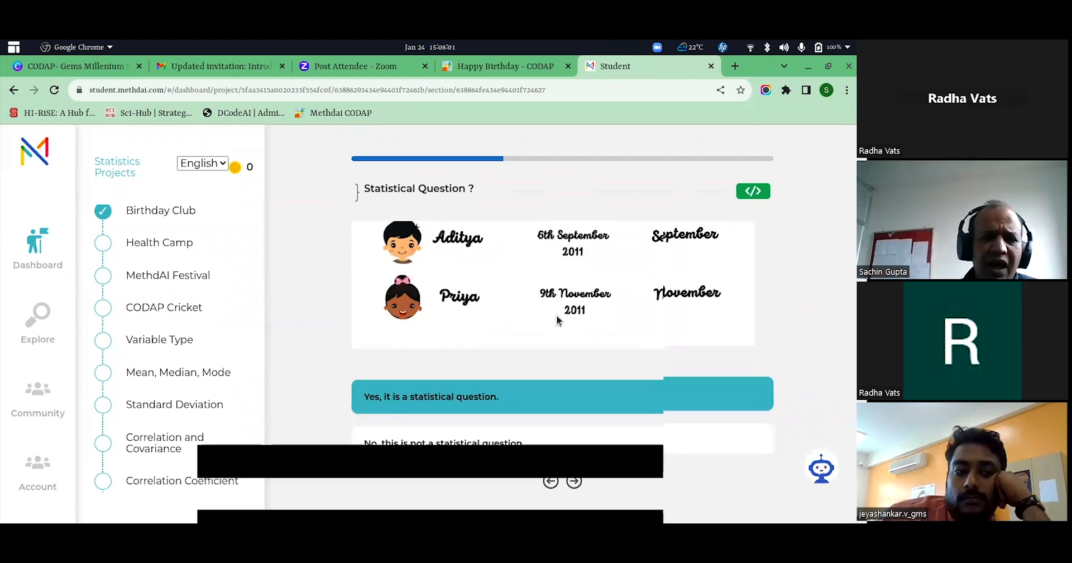
scroll(556, 315, up, 2)
scroll(557, 319, down, 2)
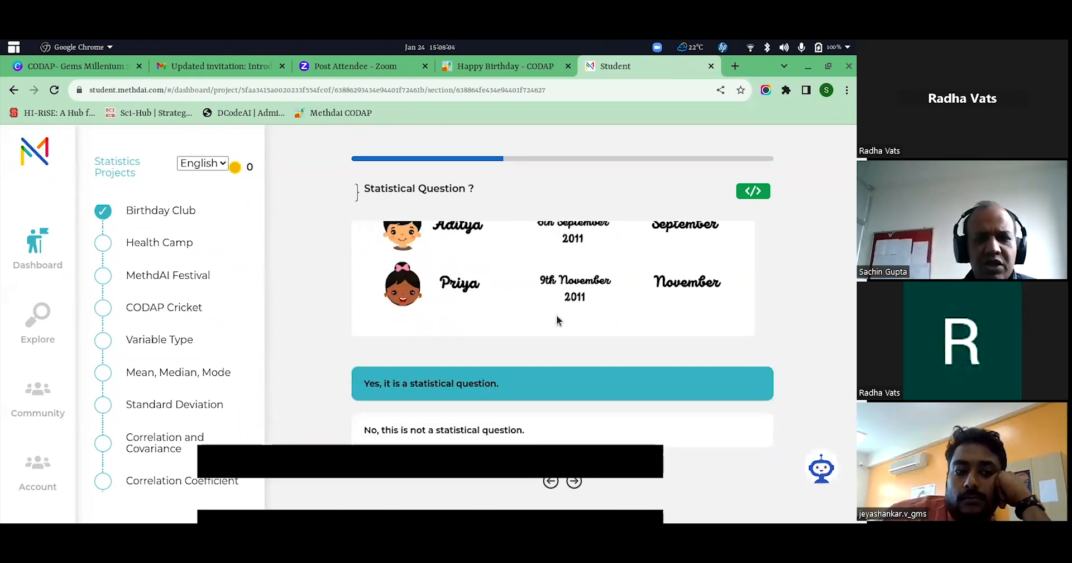
Continue past "CODAP to the rescue !" to the "Import a CODAP File" page, and switch to the Happy Birthday document in CODAP.
click(574, 480)
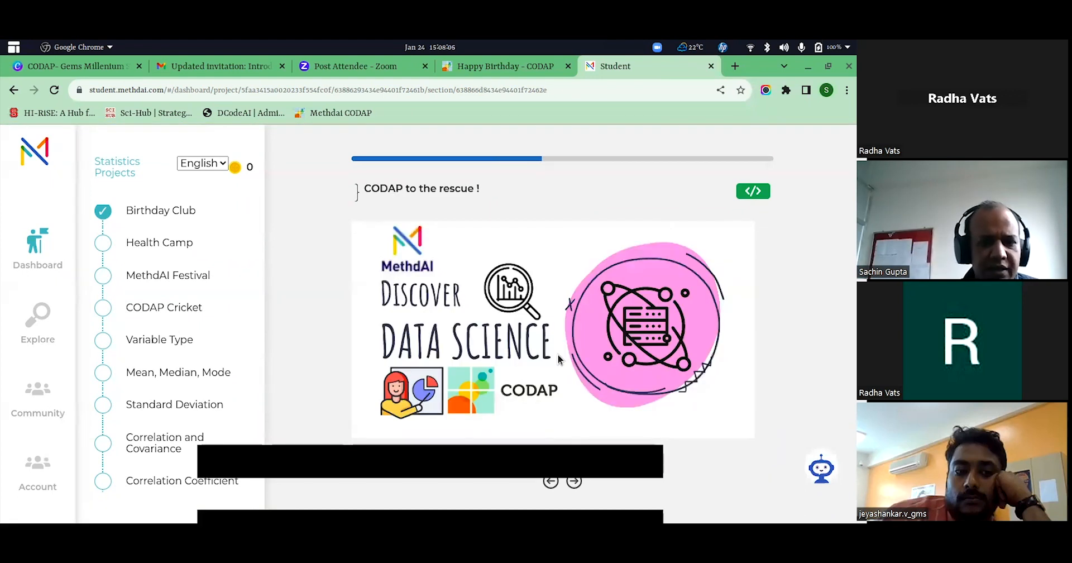
click(578, 481)
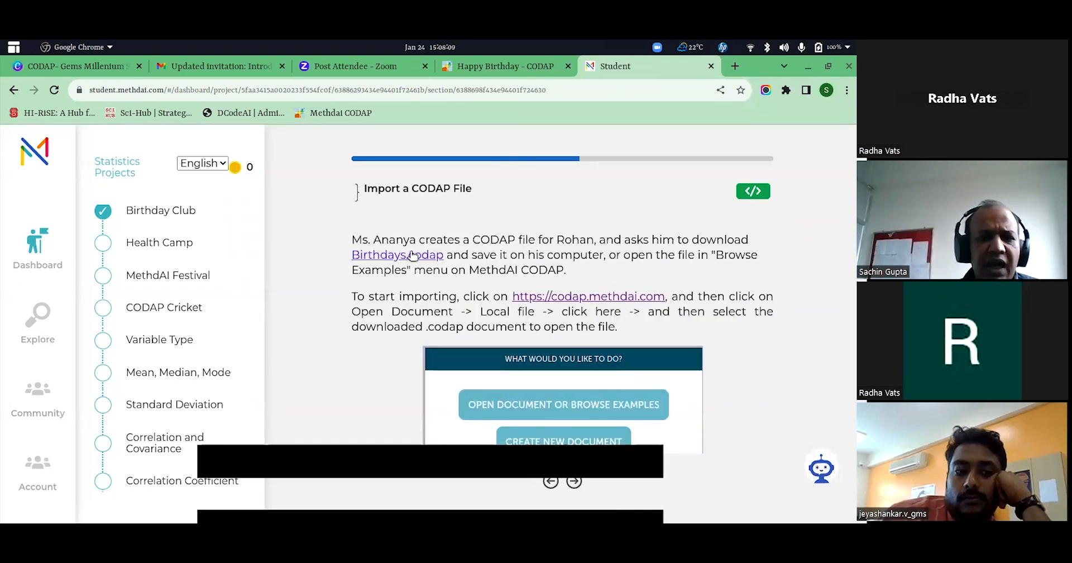
click(478, 68)
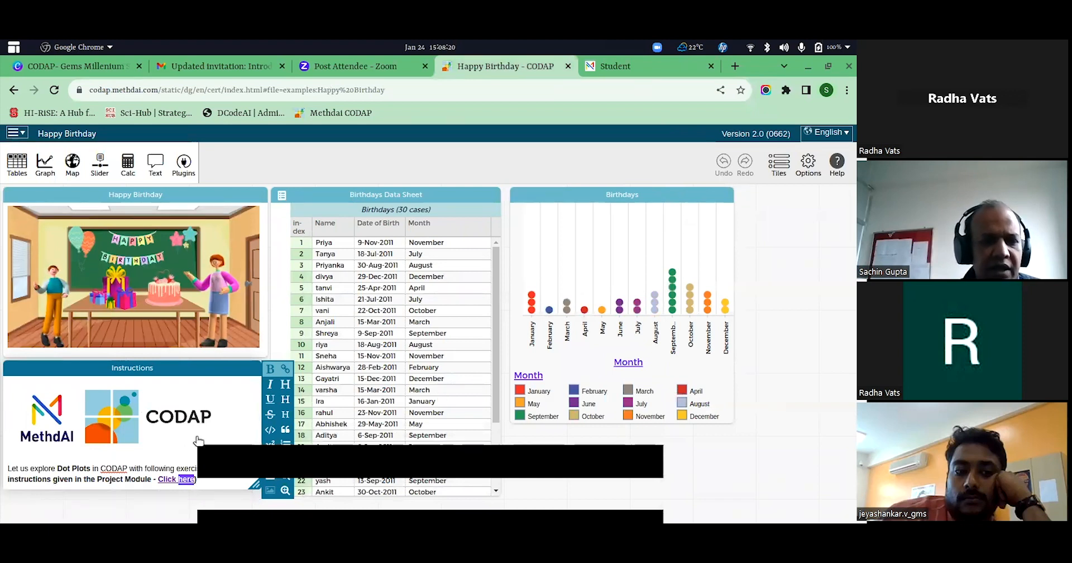
Return to the project module and read from "Import a CODAP File" through "List of Birthdays" to the "Creating a Dot Plot" page.
click(614, 66)
scroll(575, 361, down, 1)
scroll(575, 360, up, 1)
scroll(578, 422, down, 1)
scroll(578, 423, up, 1)
click(574, 481)
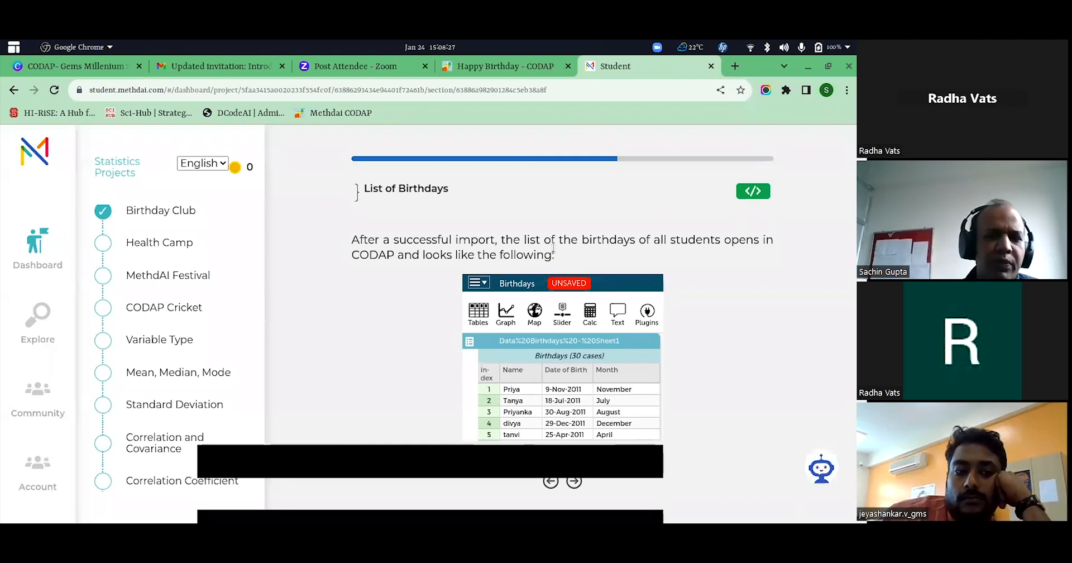
click(574, 480)
scroll(581, 330, down, 3)
scroll(581, 330, up, 3)
click(574, 480)
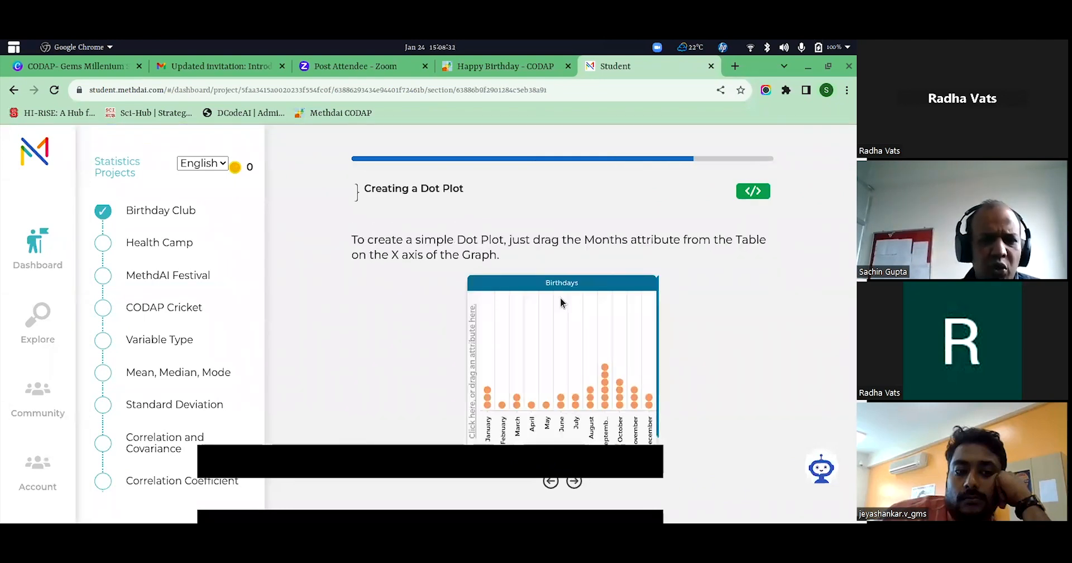
Switch to the Happy Birthday document in CODAP and show the count for each month on the Birthdays graph.
click(508, 70)
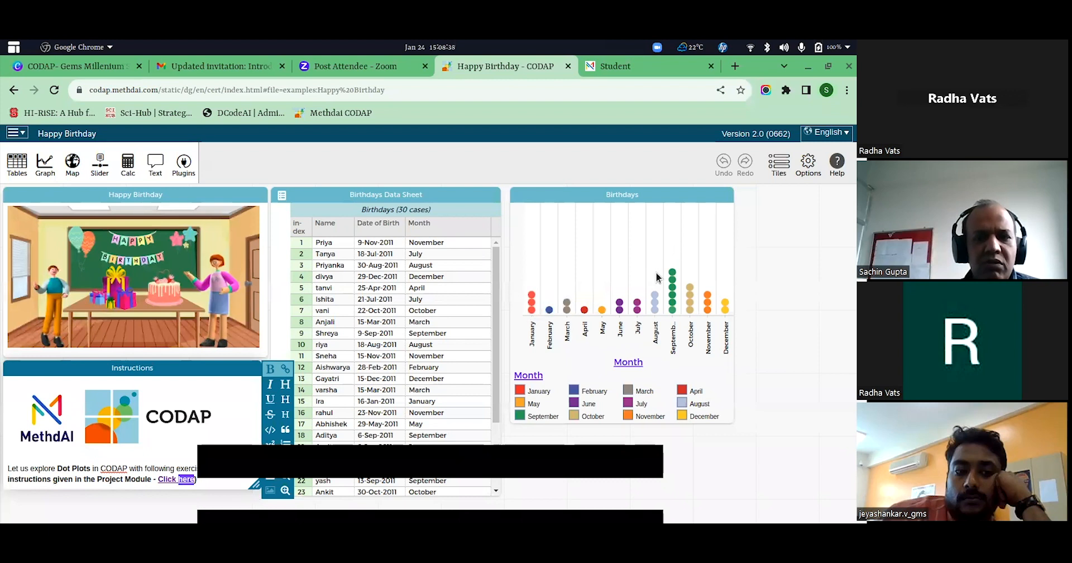
click(720, 235)
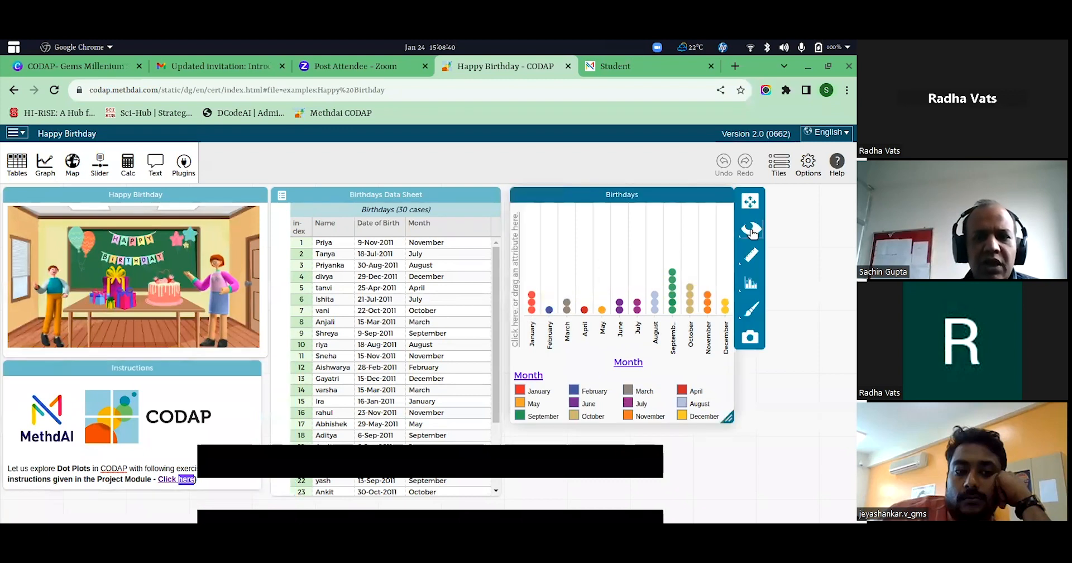
click(752, 230)
click(703, 230)
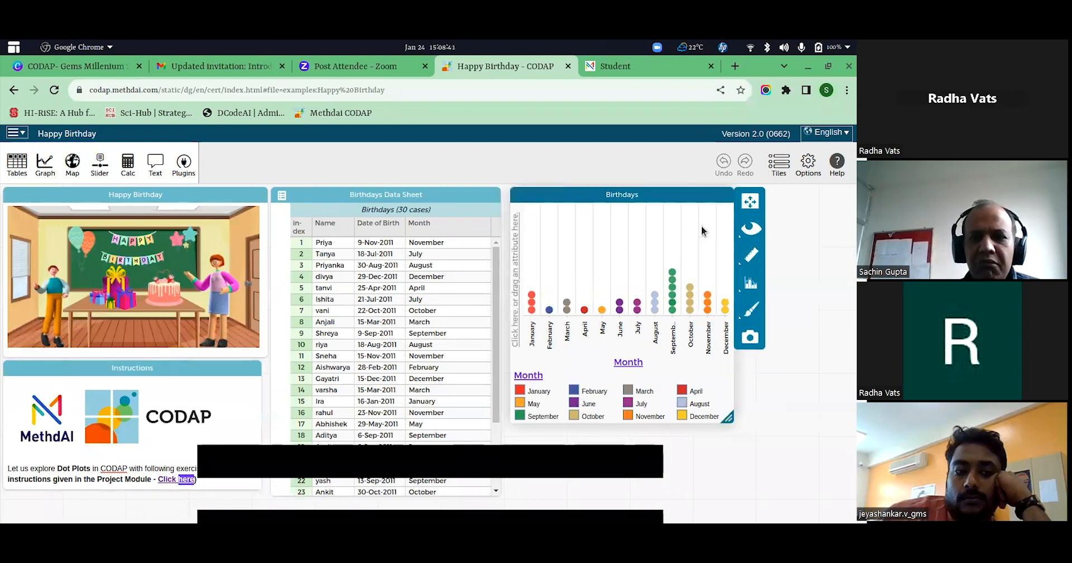
click(750, 255)
click(672, 264)
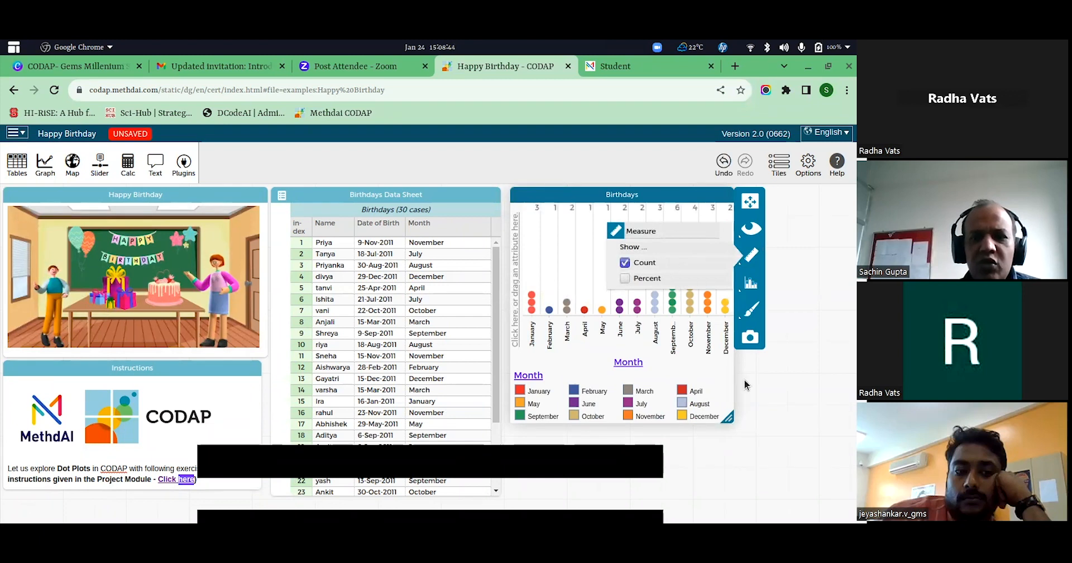
click(775, 380)
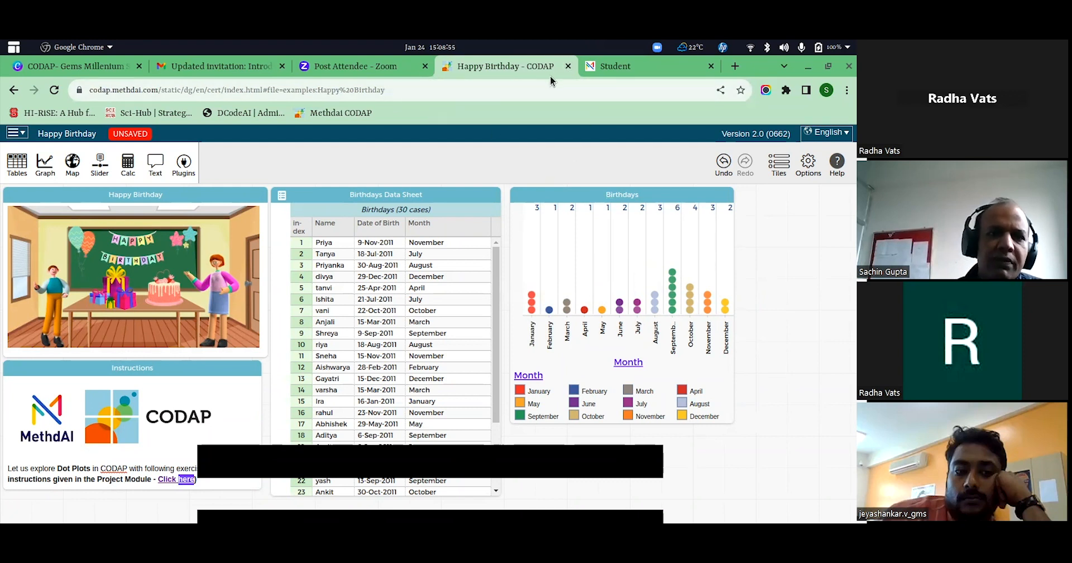
Load codap.methdai.com/static/dg/en/cert/index.html without the example file reference, leaving the Happy Birthday document unsaved.
click(264, 89)
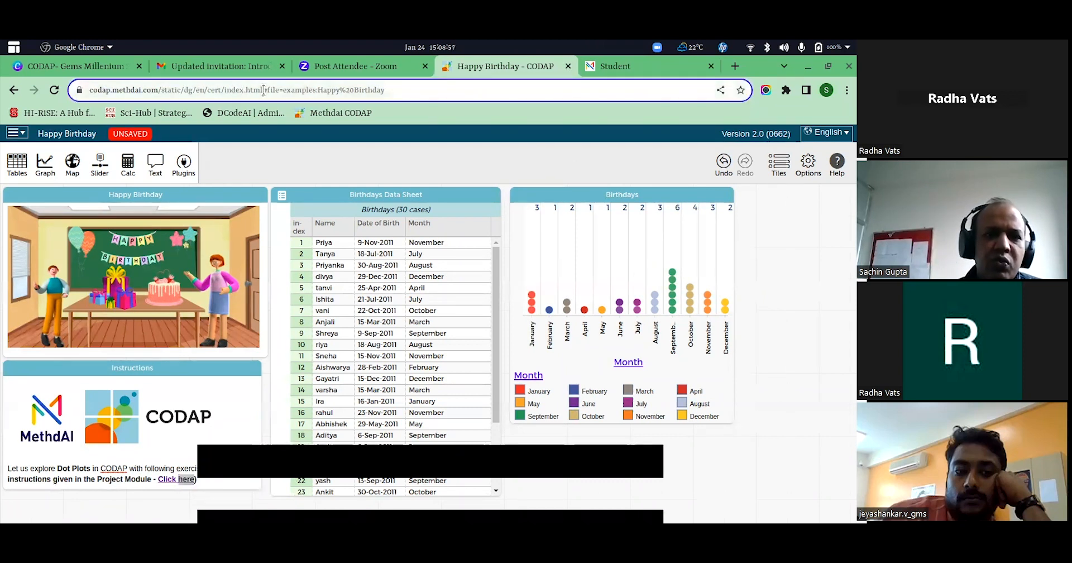
drag(263, 90, 391, 91)
key(BackSpace)
key(Return)
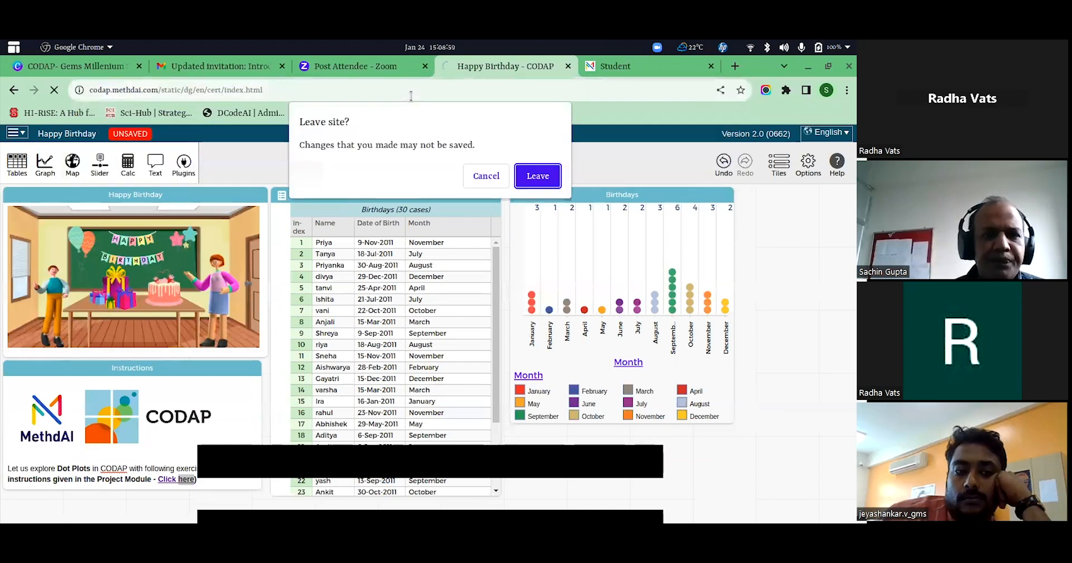
click(538, 175)
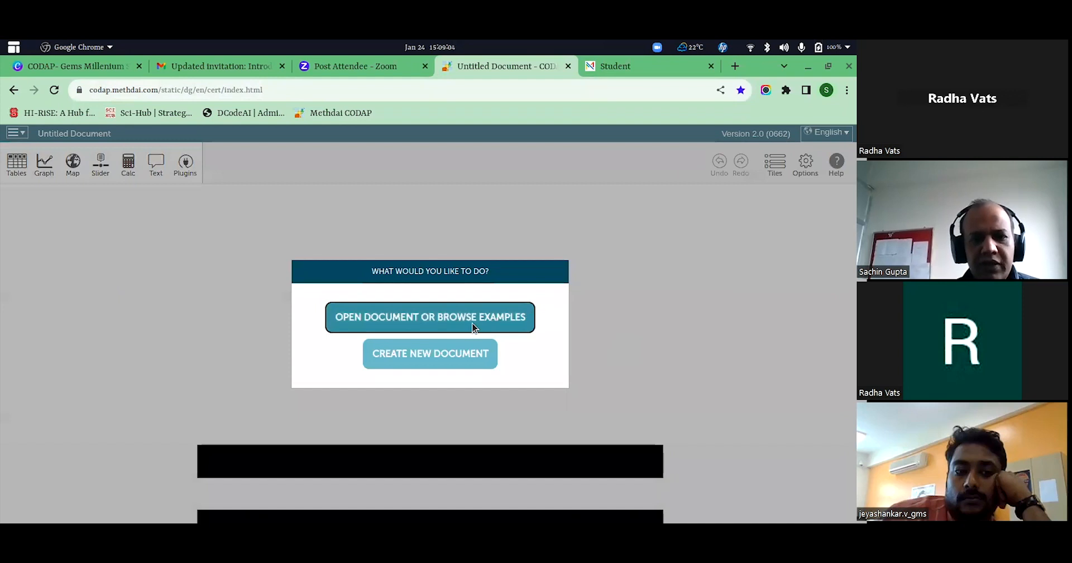
Open the example document "Statistical Problem Solving".
click(472, 327)
scroll(476, 389, down, 3)
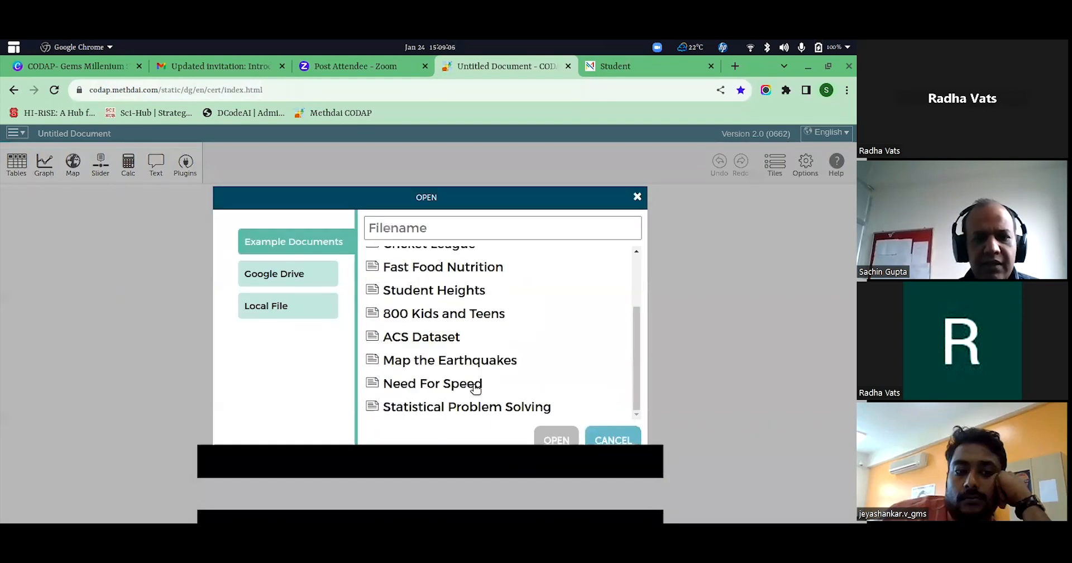
click(467, 408)
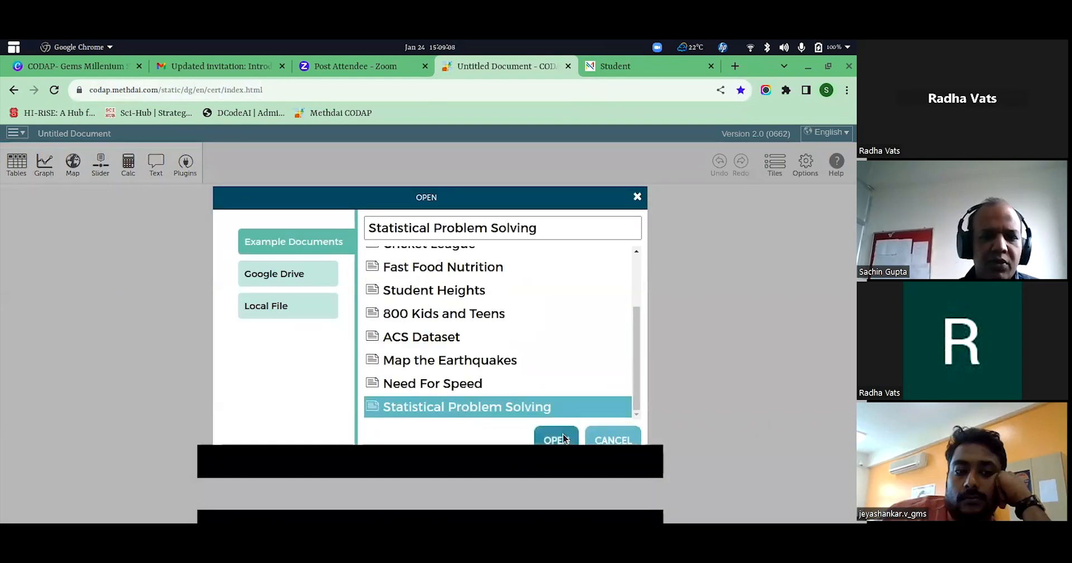
click(559, 439)
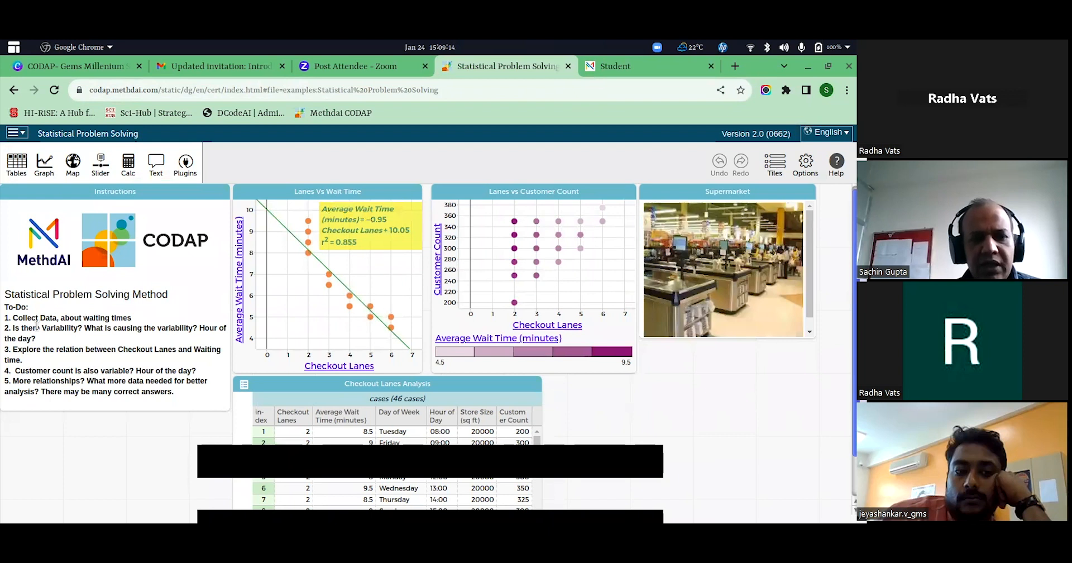
Highlight the "Collect Data" item and the "Is there Variability?" question in the Instructions to-do list.
drag(13, 318, 77, 318)
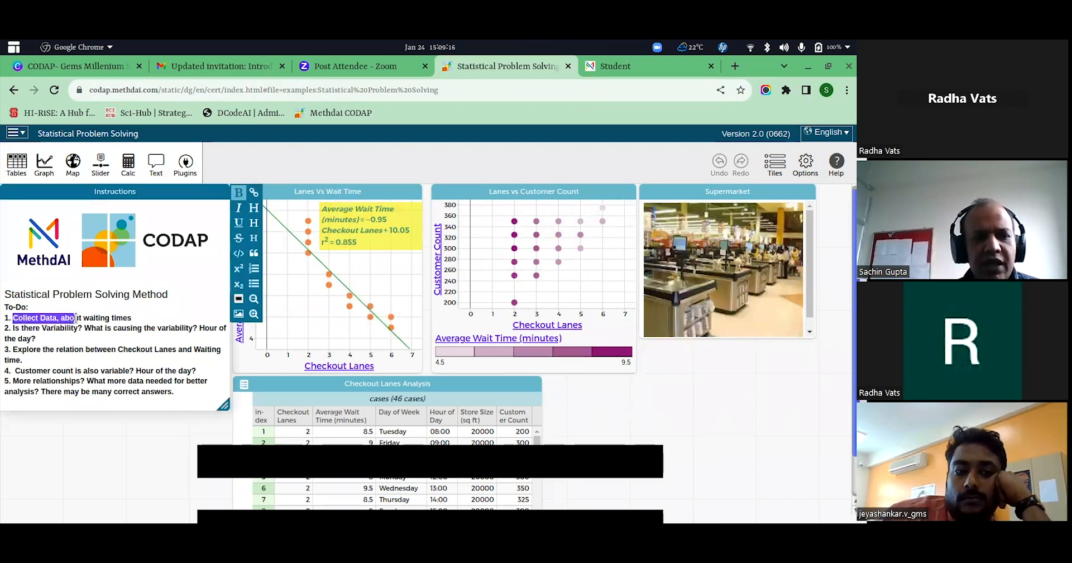
click(103, 316)
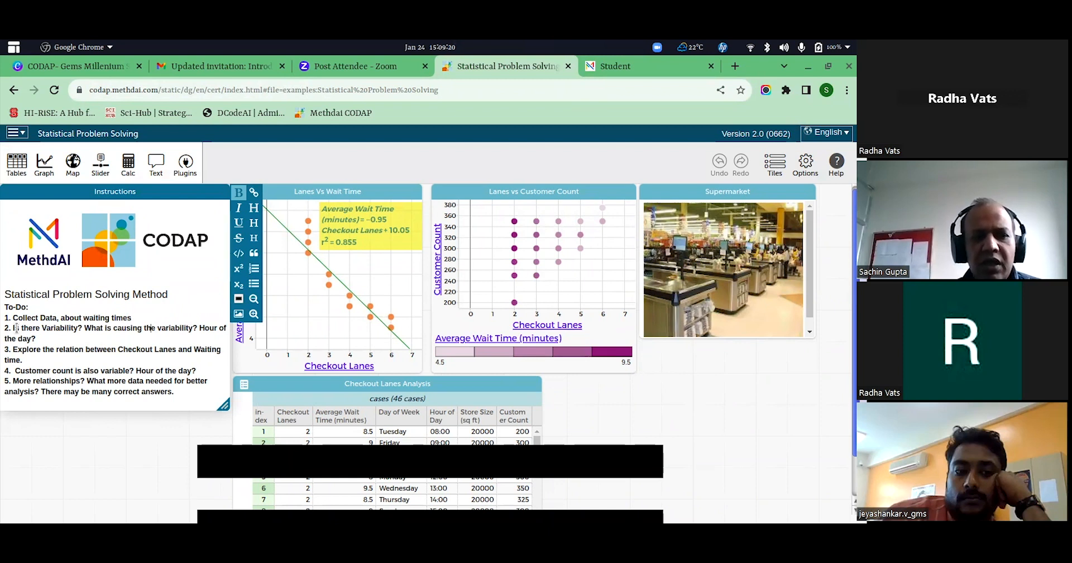
drag(11, 328, 89, 328)
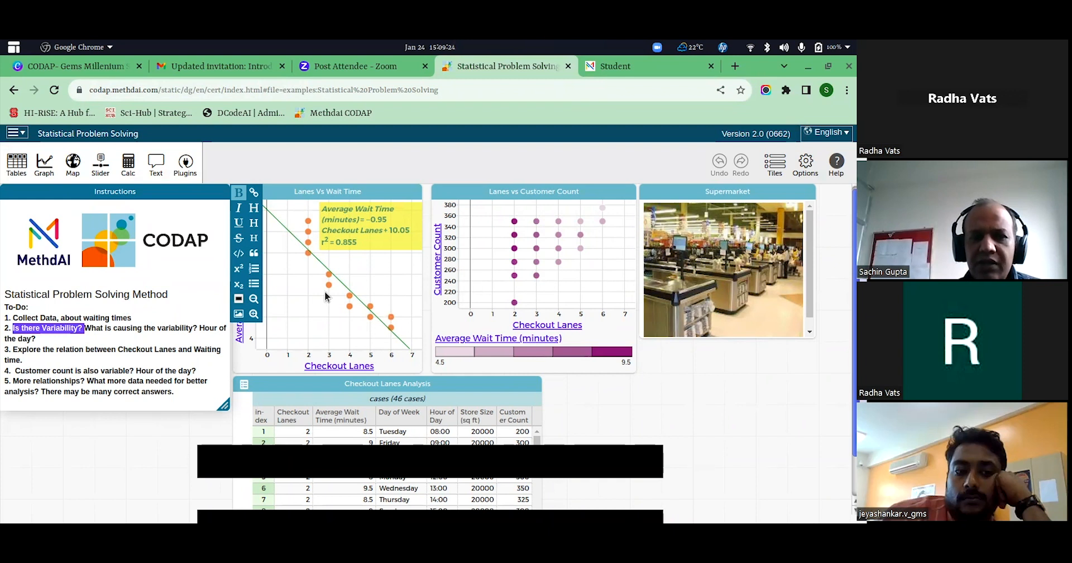
Move the Checkout Lanes Analysis table up over the two graphs so that more of its rows can be read.
drag(450, 384, 441, 229)
drag(525, 402, 526, 444)
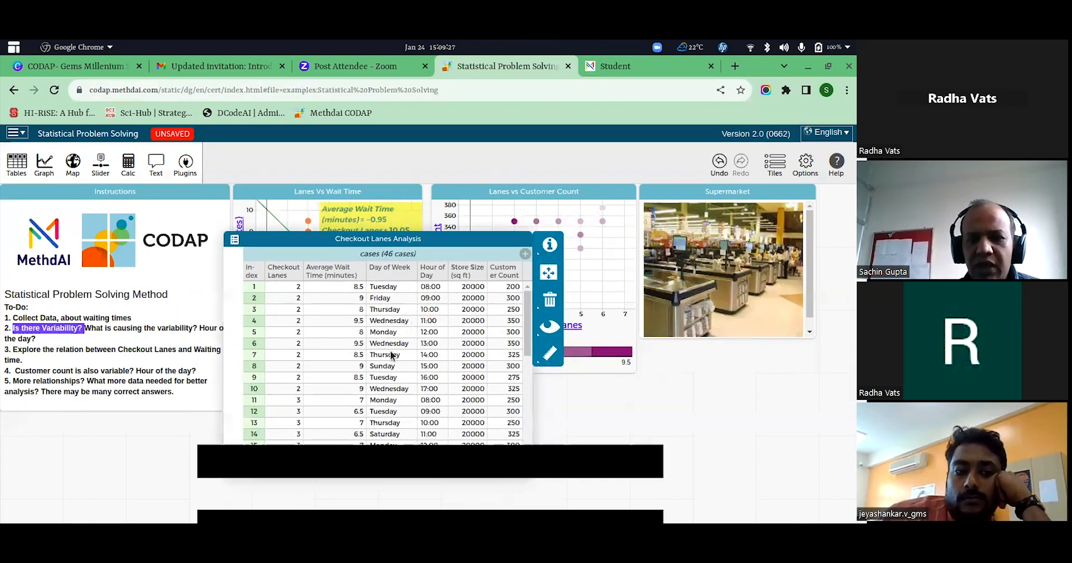
Look through the rows of the Checkout Lanes Analysis table for variation in wait time, hour of day and customer count.
scroll(336, 319, down, 3)
scroll(337, 319, up, 3)
scroll(336, 319, down, 5)
scroll(336, 319, up, 5)
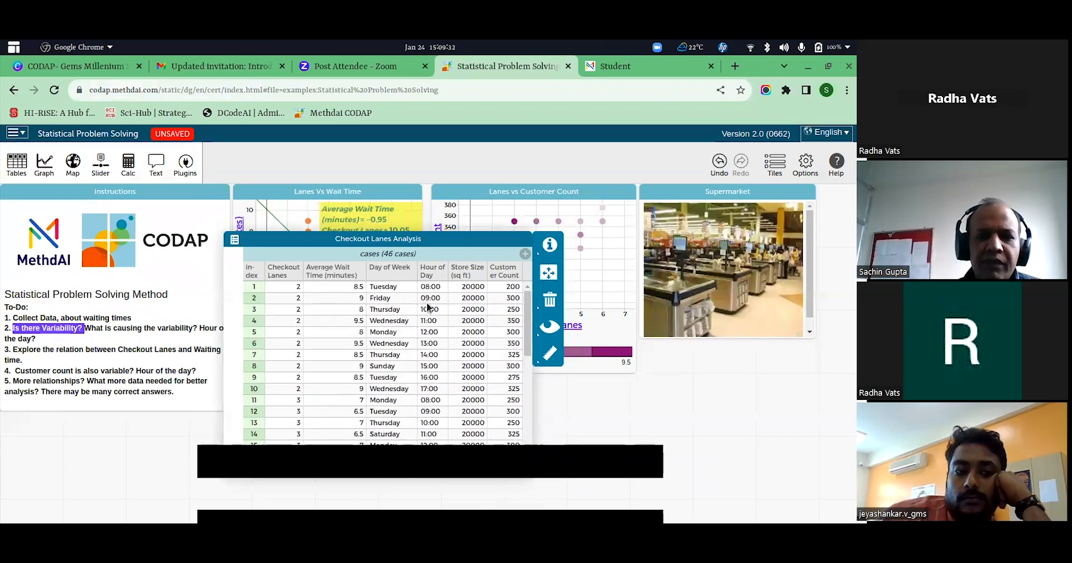
scroll(292, 363, down, 4)
scroll(388, 361, up, 5)
scroll(390, 366, down, 2)
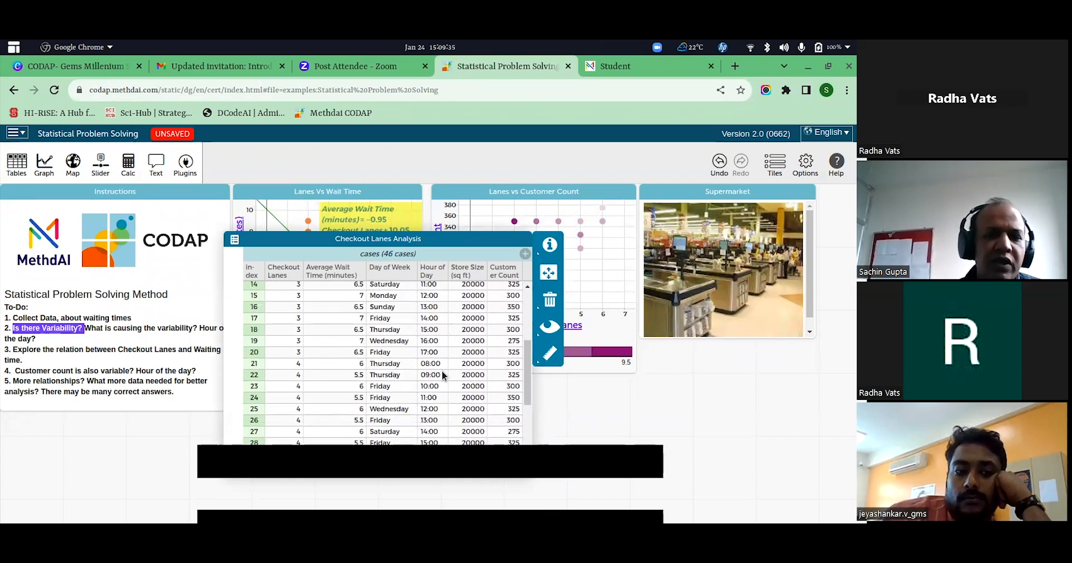
scroll(486, 364, up, 1)
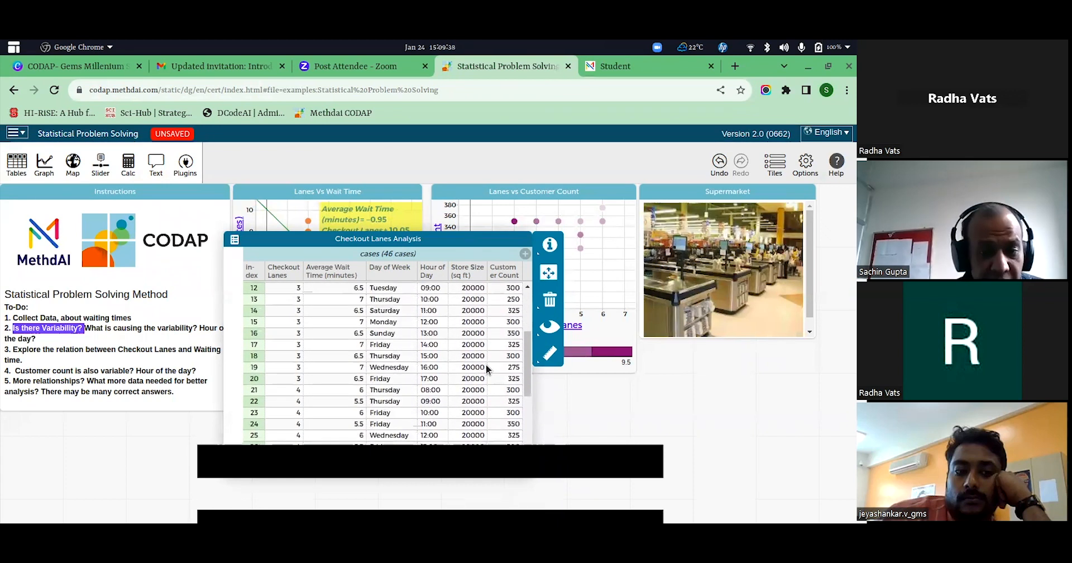
Shrink the Checkout Lanes Analysis table and move it below the Lanes Vs Wait Time graph.
drag(527, 466, 453, 383)
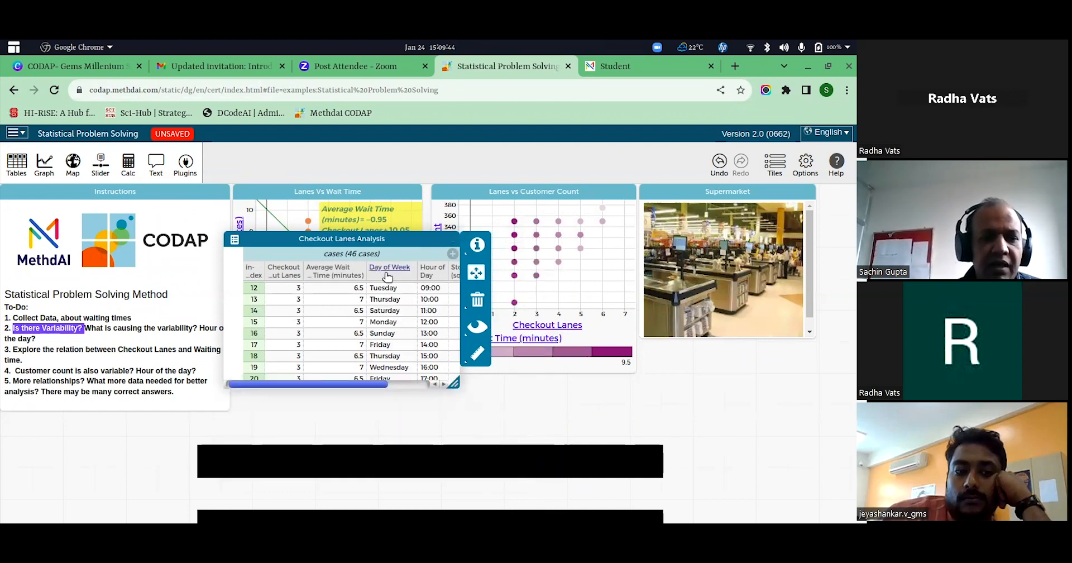
drag(277, 241, 296, 385)
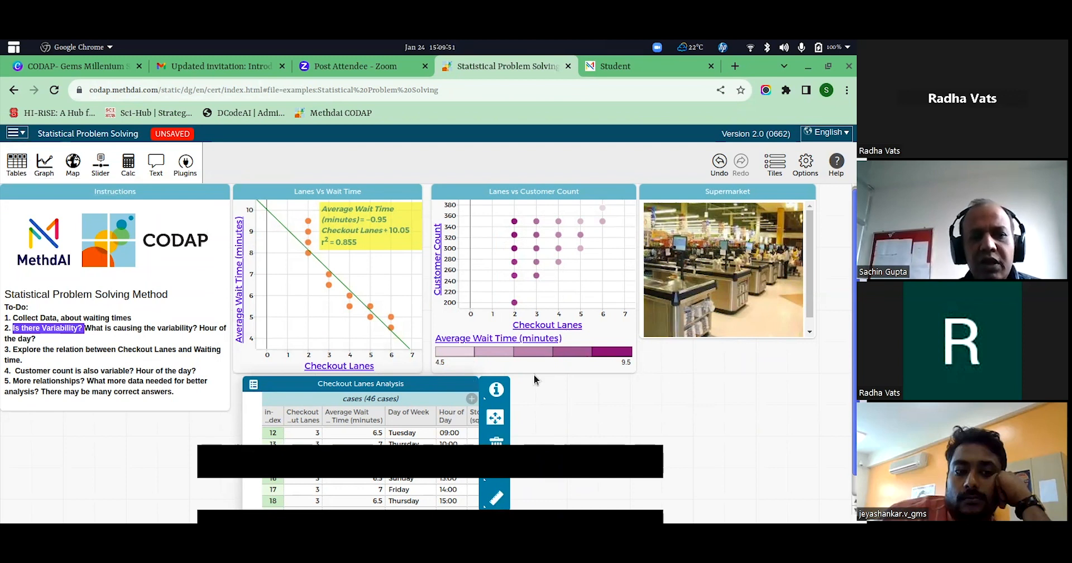
Create a new graph with Checkout Lanes on the horizontal axis and Average Wait Time (minutes) on the vertical axis.
drag(442, 267, 665, 328)
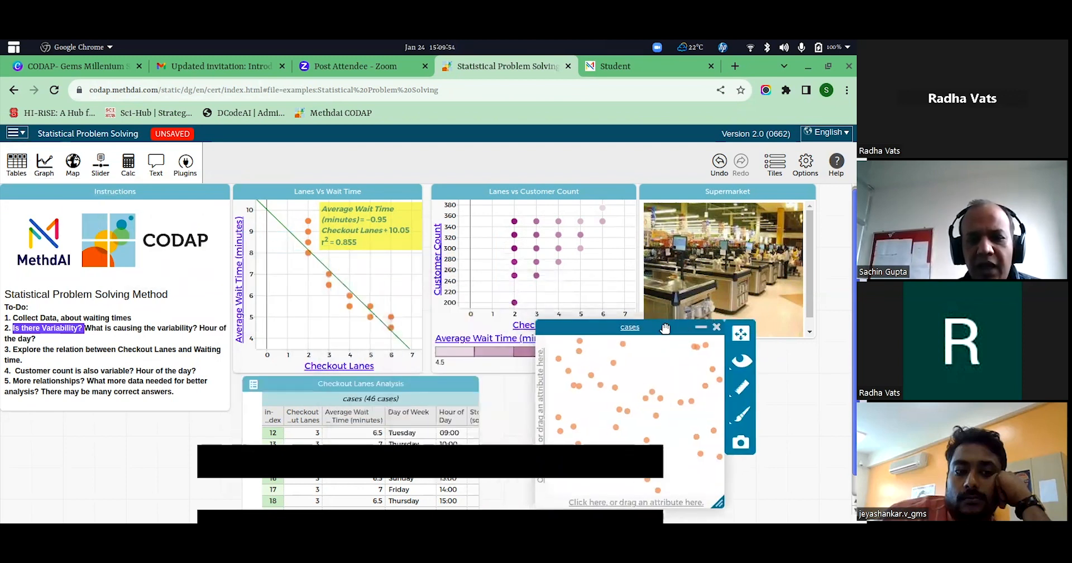
drag(302, 416, 628, 505)
drag(347, 419, 537, 419)
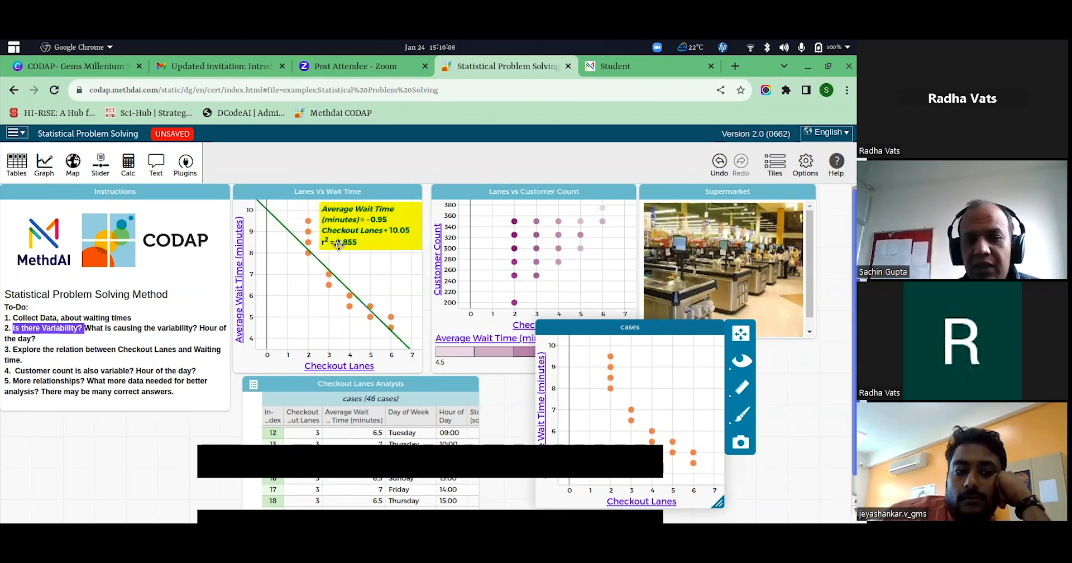
Add a least squares line to the new wait time graph, and close that graph.
click(742, 388)
click(648, 403)
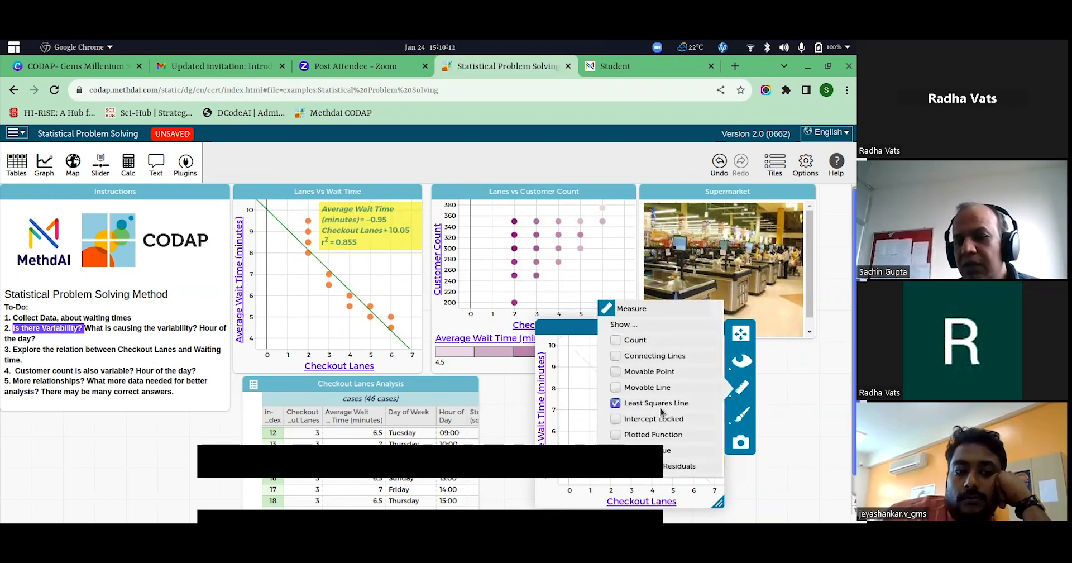
click(785, 470)
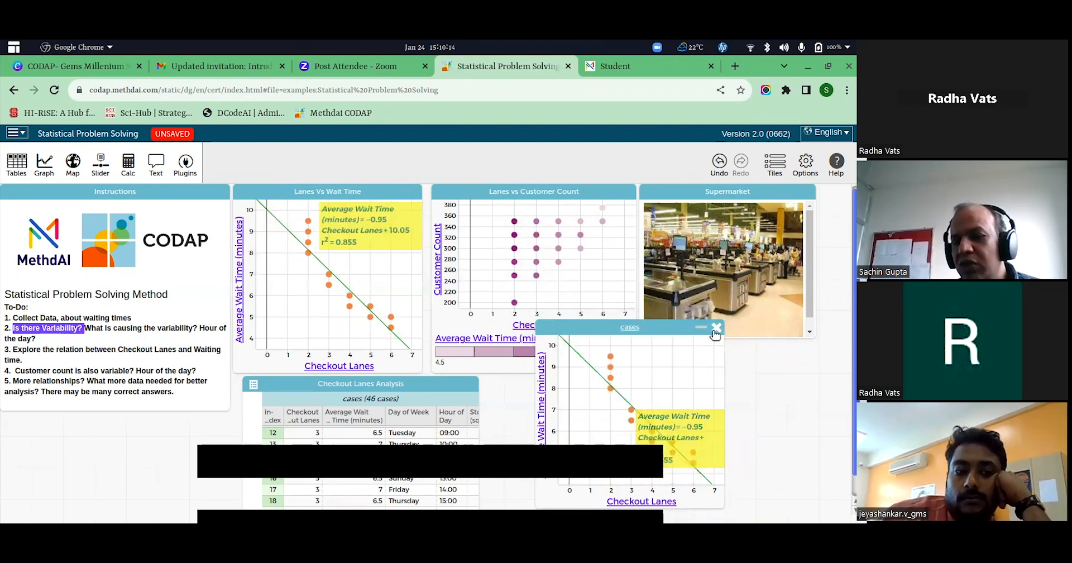
click(717, 328)
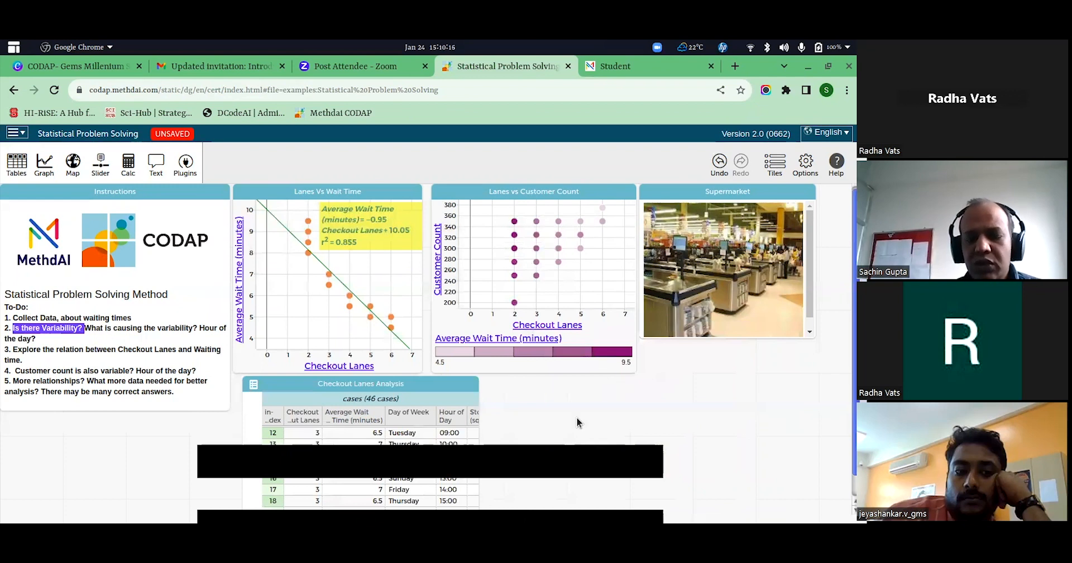
Load codap.methdai.com/static/dg/en/cert/index.html without the example file reference, leaving the Statistical Problem Solving document unsaved.
drag(78, 371, 120, 382)
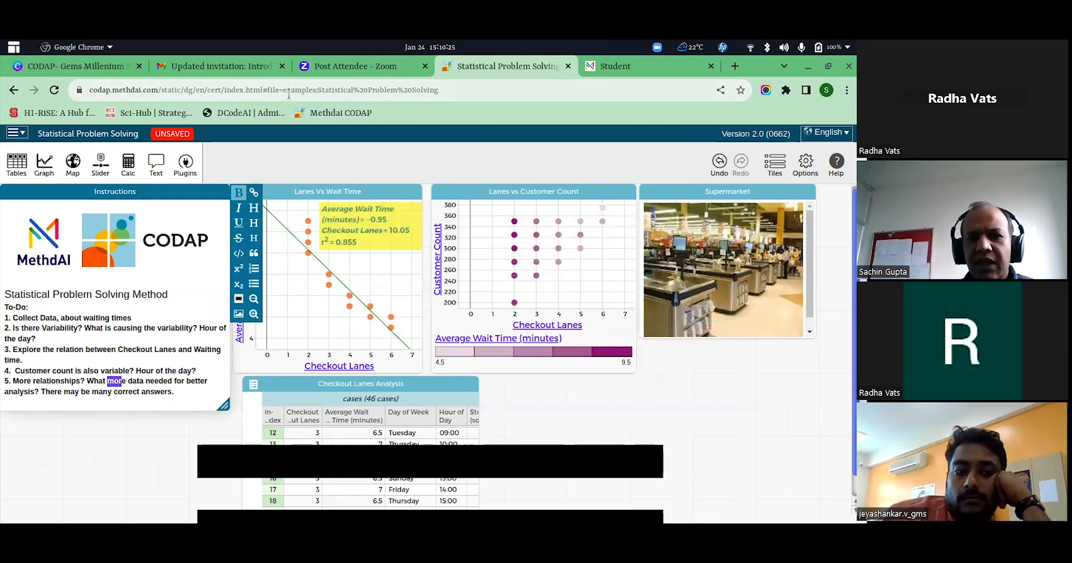
drag(266, 90, 458, 94)
key(BackSpace)
key(Return)
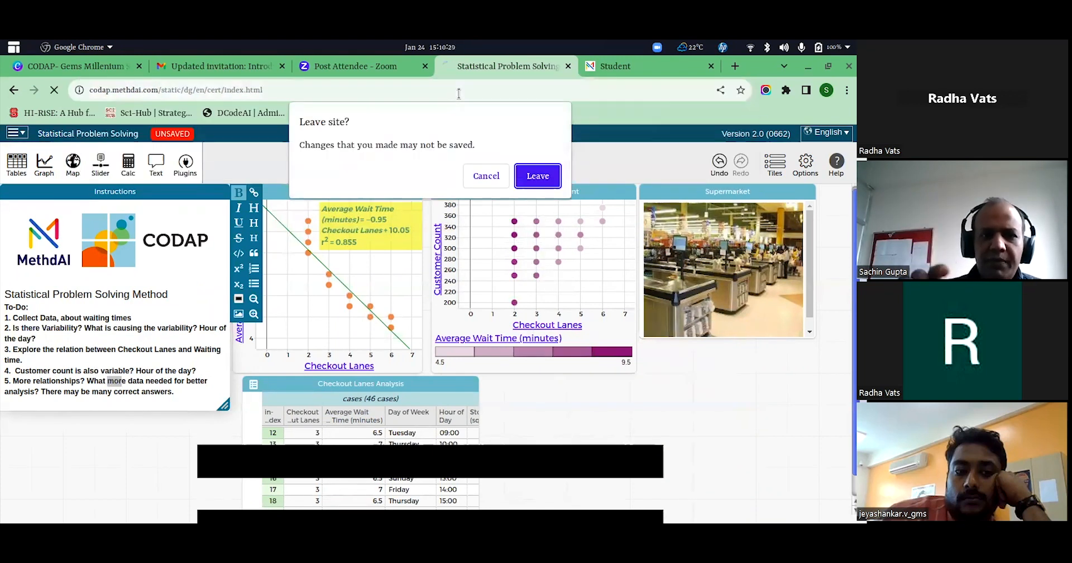
click(541, 175)
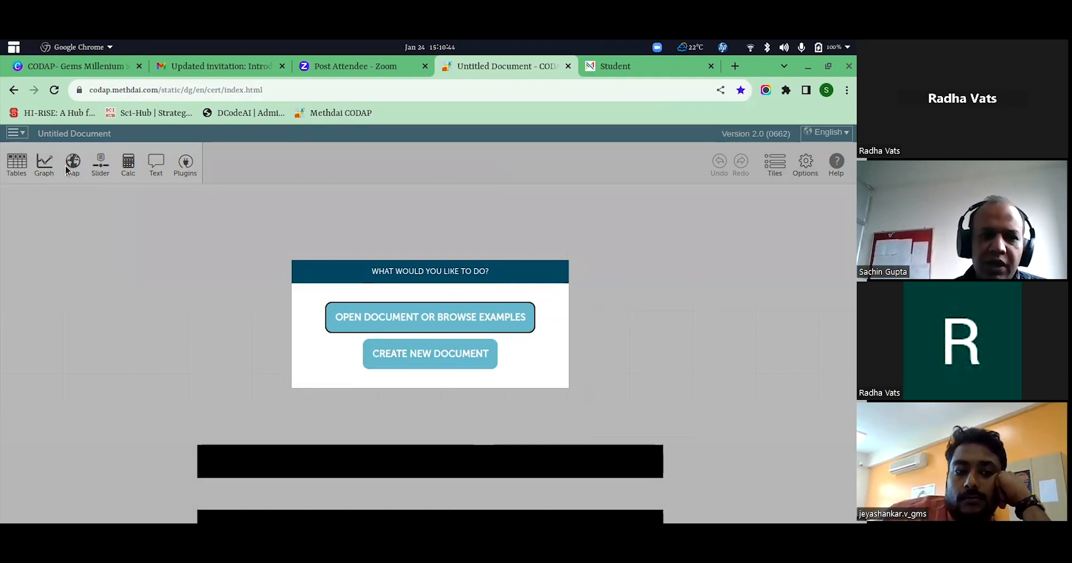
Open the local file "Ohm's Law.codap" from the recently used files.
click(397, 321)
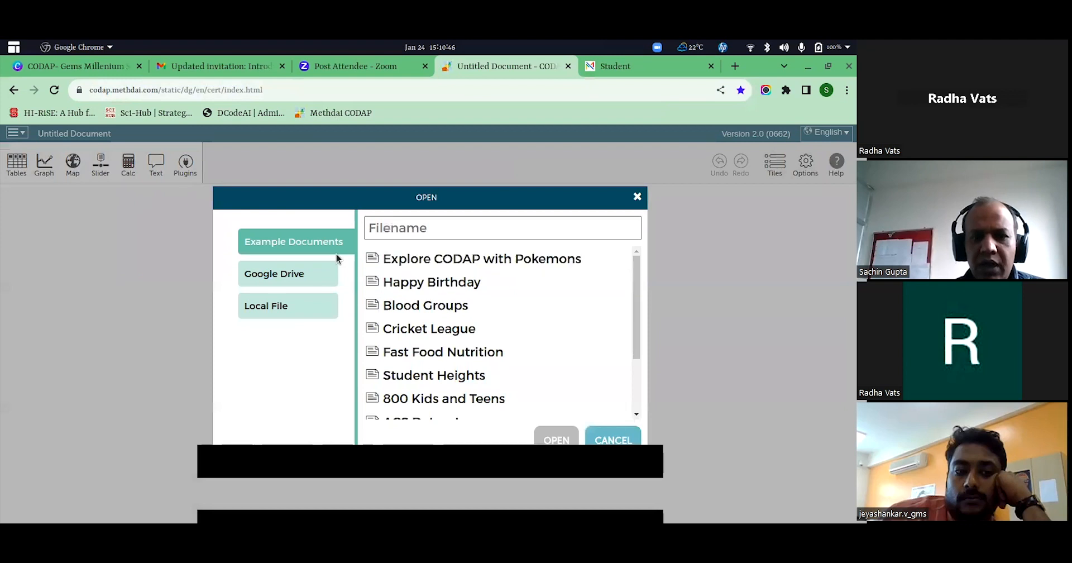
click(280, 304)
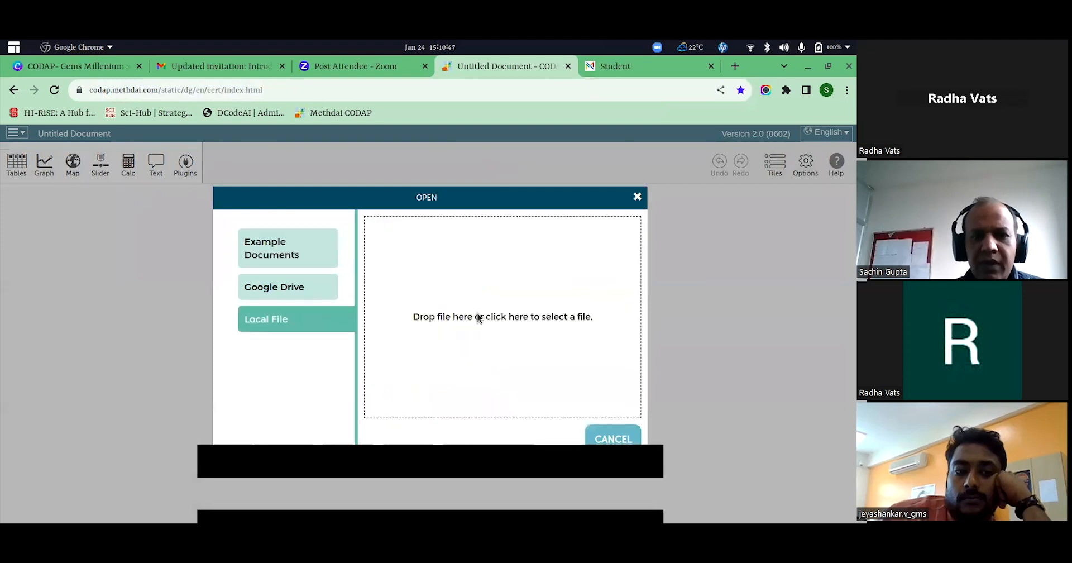
click(524, 316)
click(159, 113)
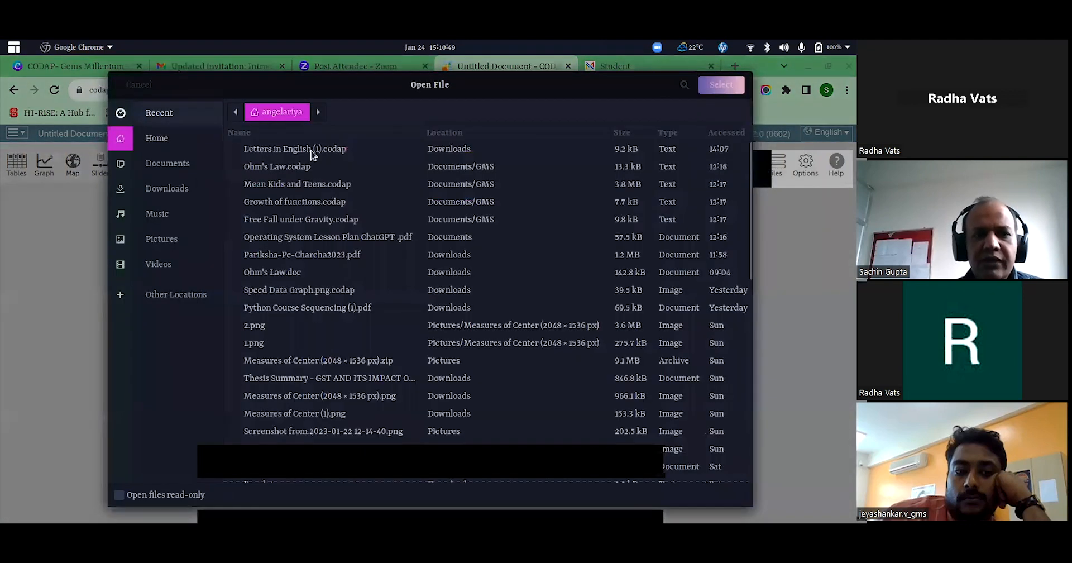
click(301, 144)
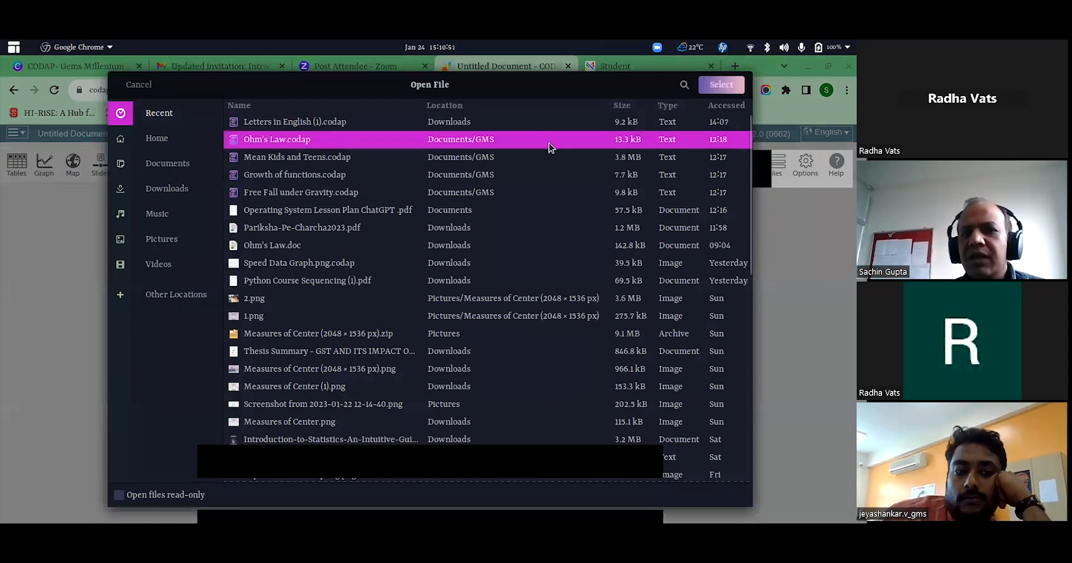
click(725, 89)
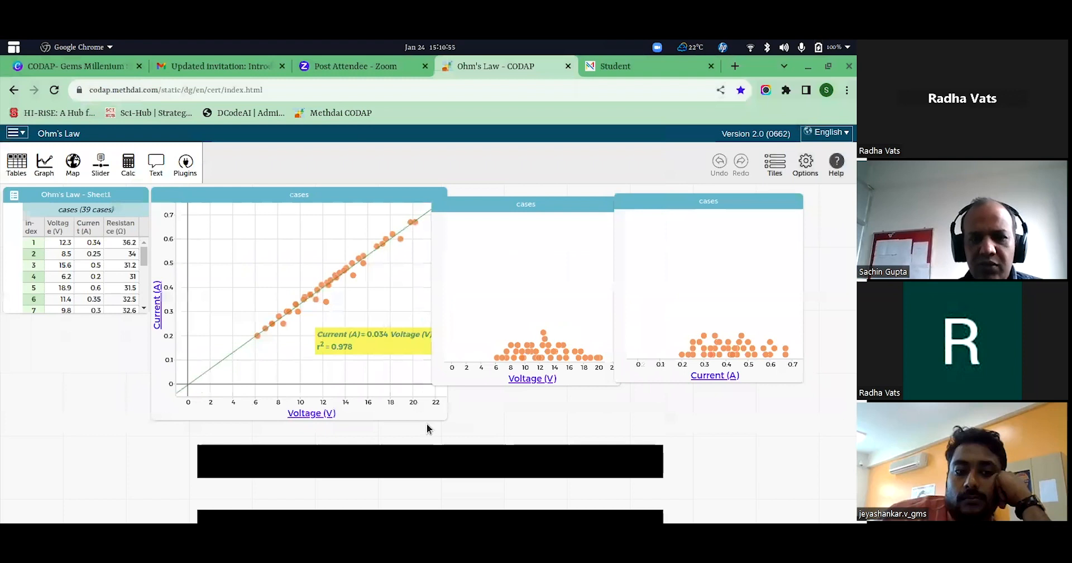
Remove the three existing graphs and enlarge the Ohm's Law - Sheet1 table so that more rows can be read.
click(144, 310)
click(511, 468)
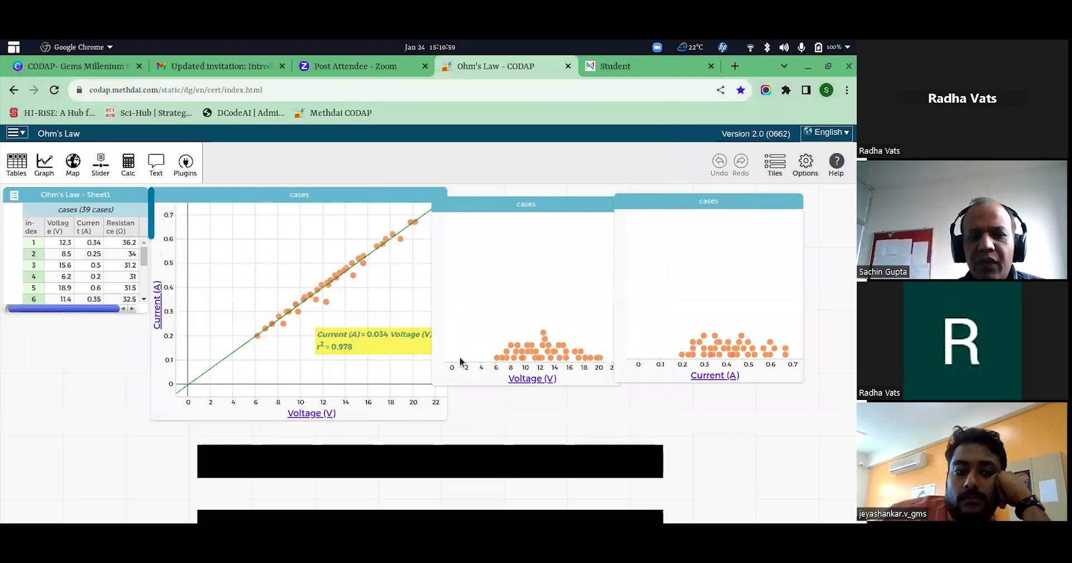
click(438, 196)
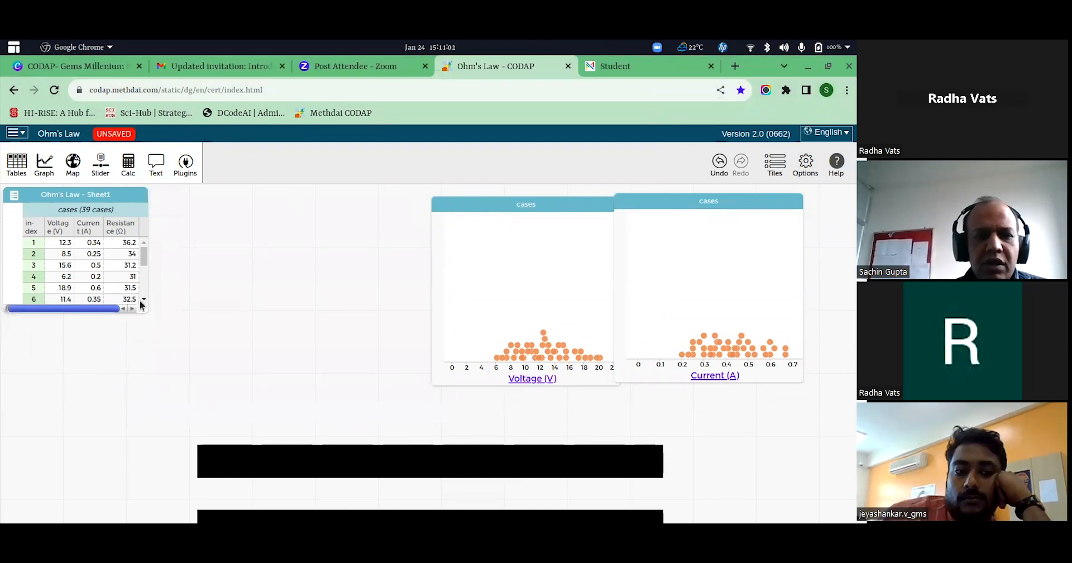
drag(143, 311, 246, 409)
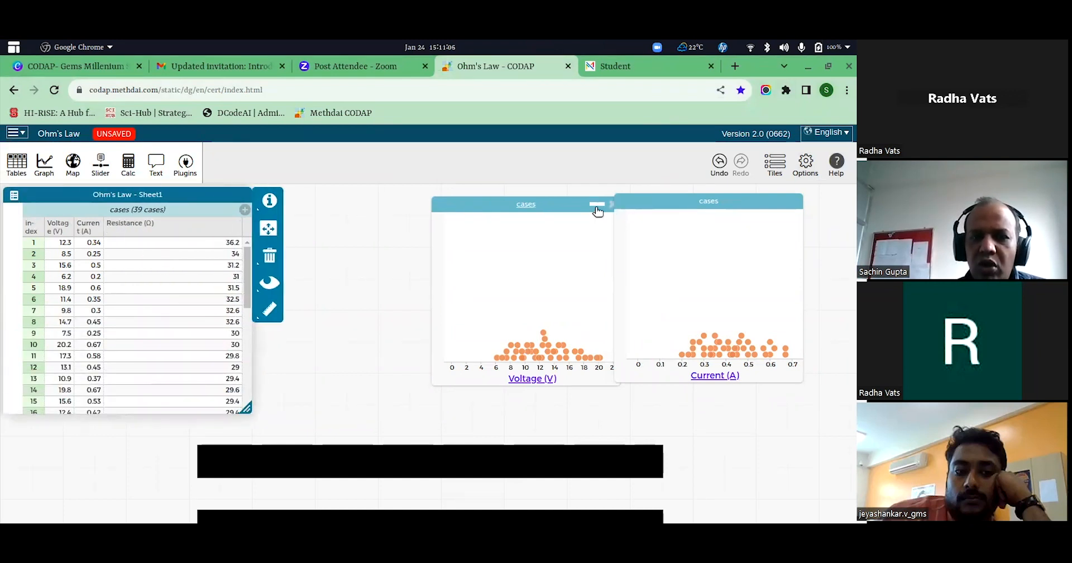
drag(565, 206, 531, 205)
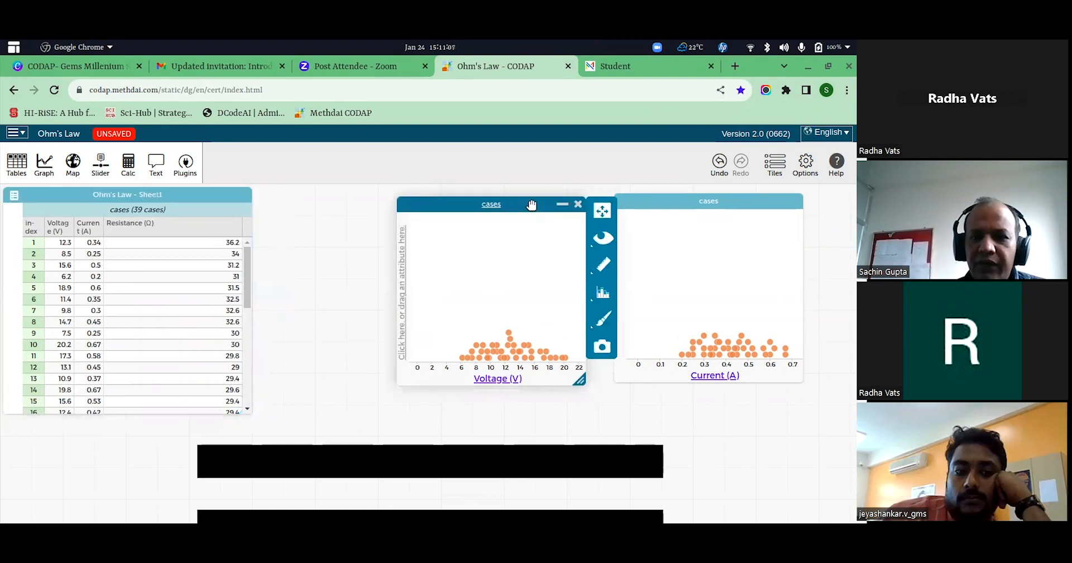
click(579, 204)
click(795, 200)
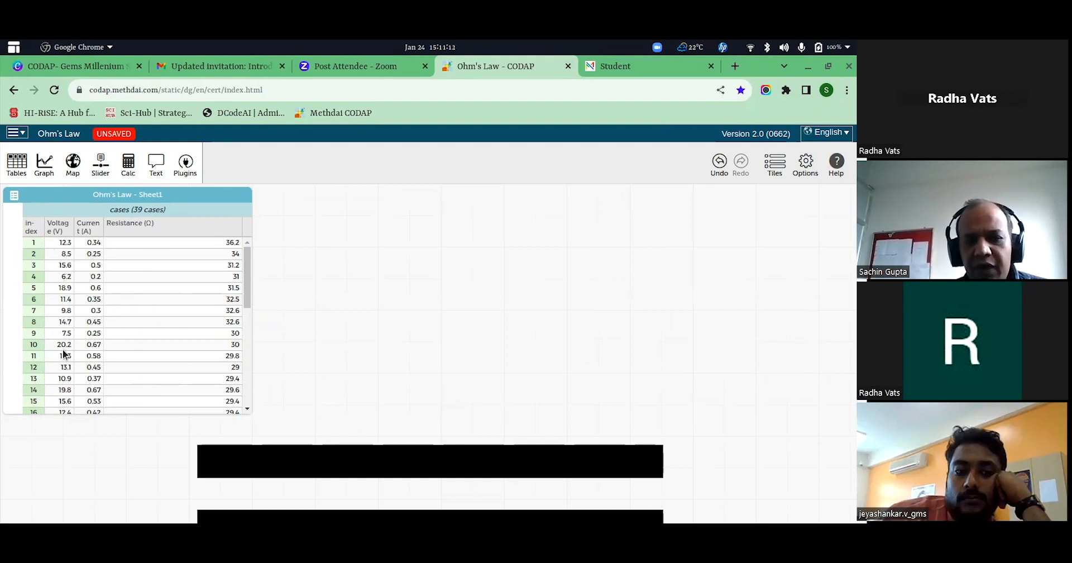
Create a graph with Current (A) on the horizontal and Voltage (V) on the vertical axis, with a least squares line.
click(44, 164)
drag(306, 200, 345, 226)
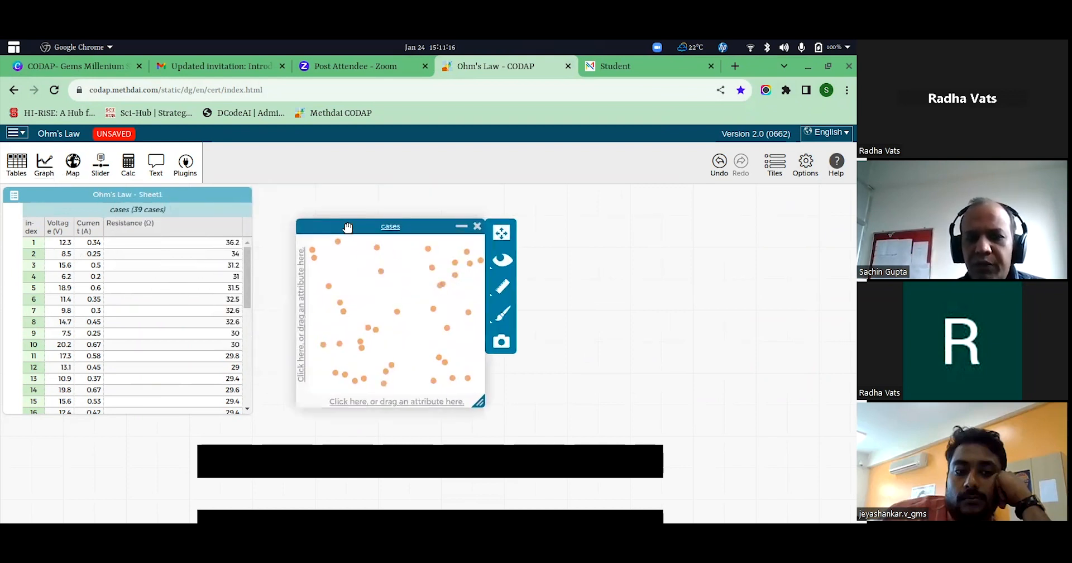
drag(90, 226, 359, 401)
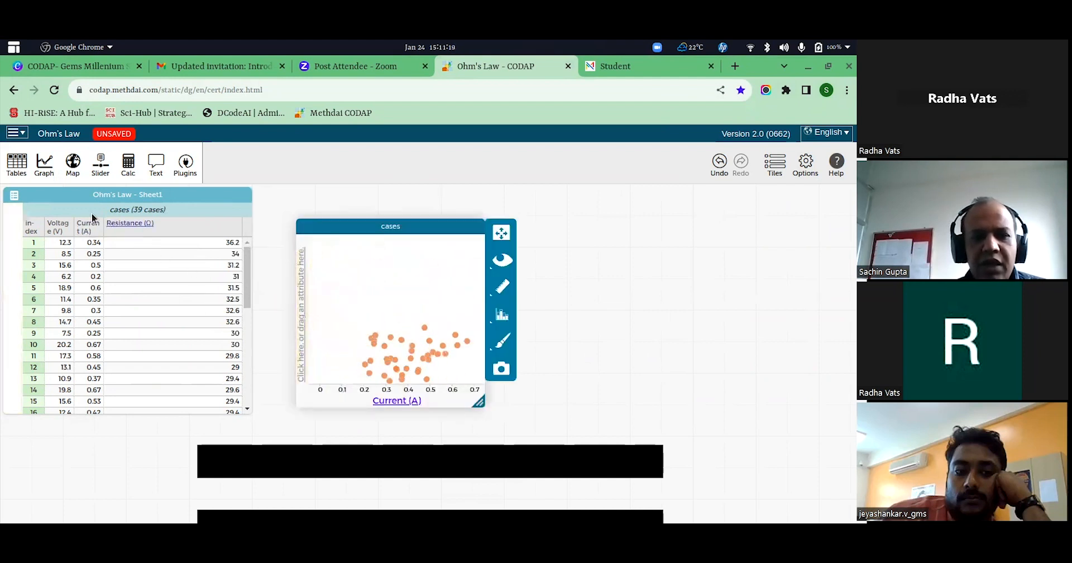
drag(58, 227, 303, 298)
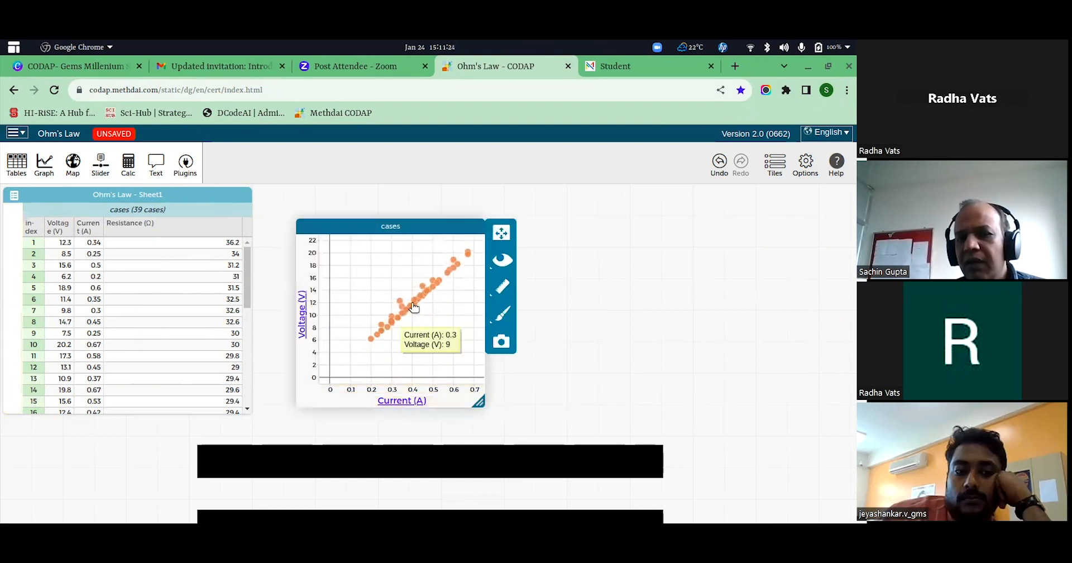
click(502, 287)
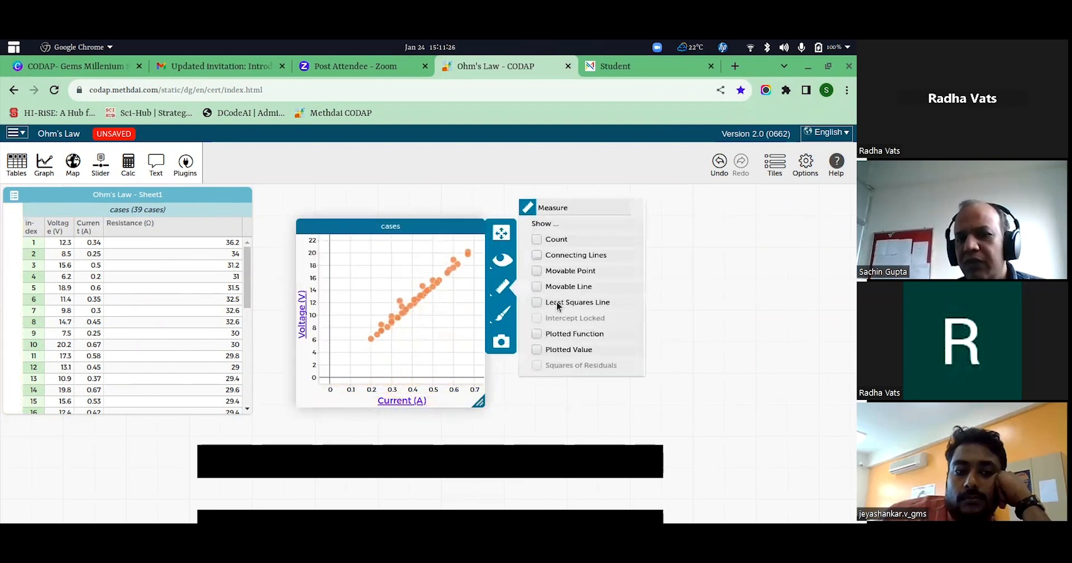
click(557, 303)
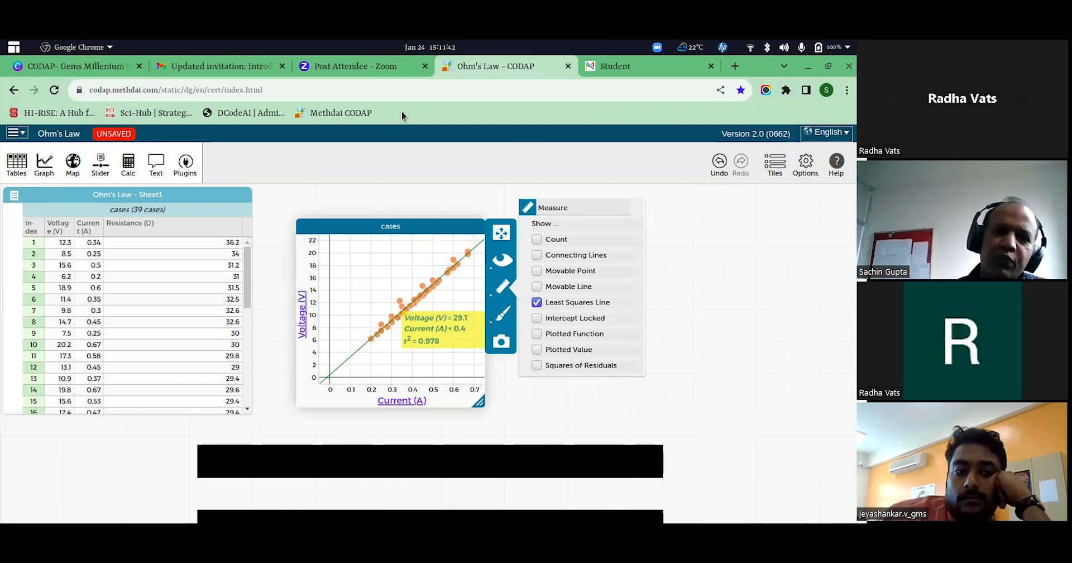
Reload the CODAP start page, discarding the unsaved changes to the Ohm's Law document.
click(334, 86)
key(Return)
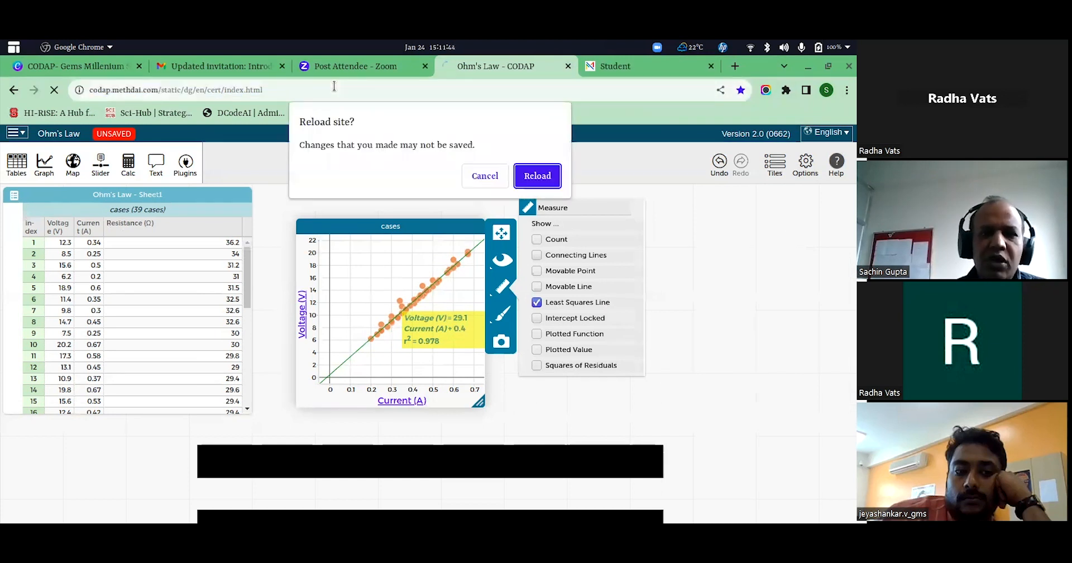
click(536, 174)
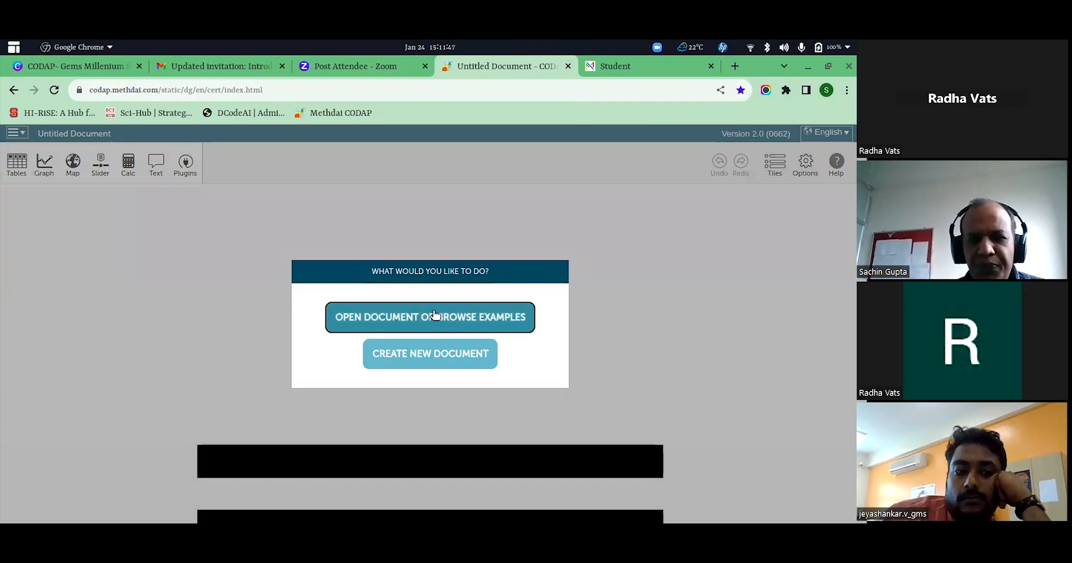
Open the local file "Letters in English (1).codap" from the recently used files.
click(436, 316)
click(283, 306)
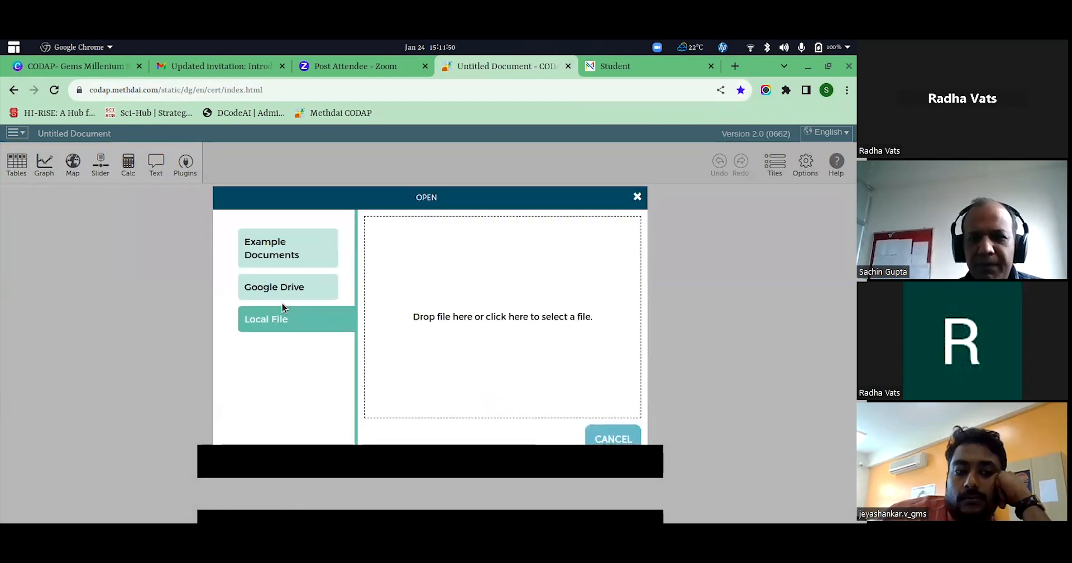
click(522, 313)
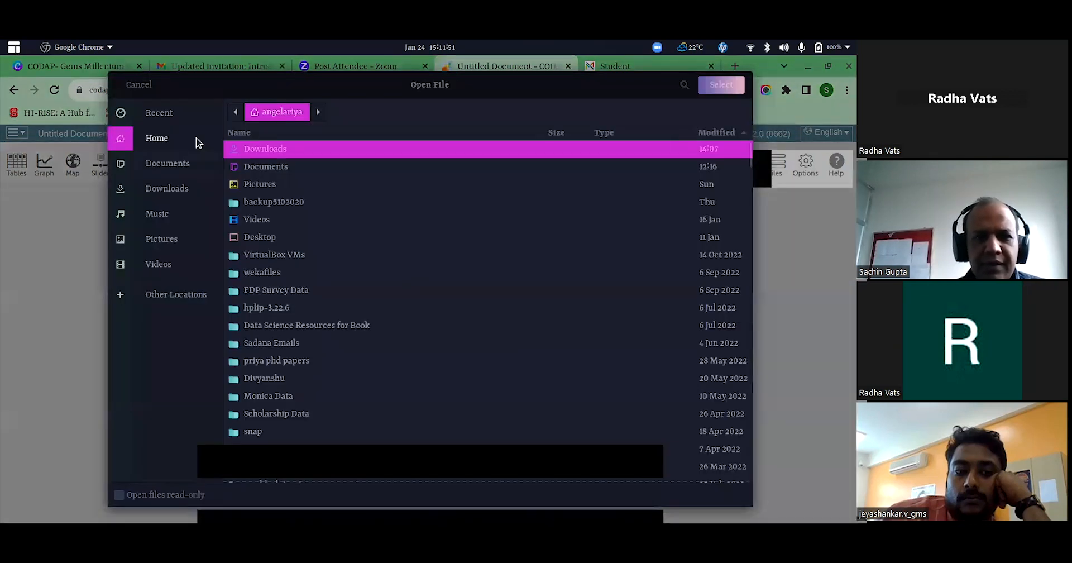
click(175, 112)
click(283, 124)
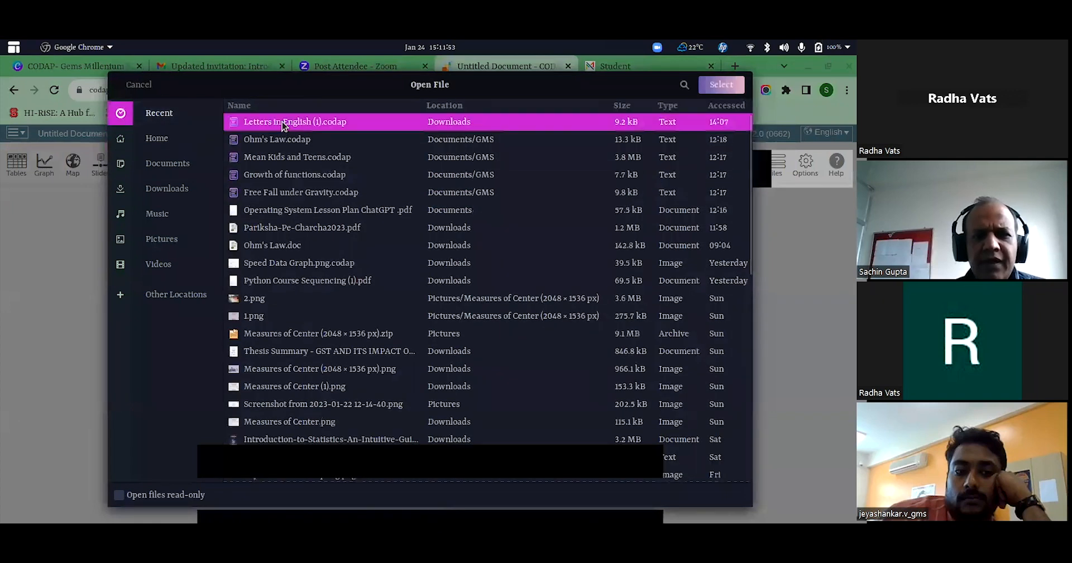
click(721, 84)
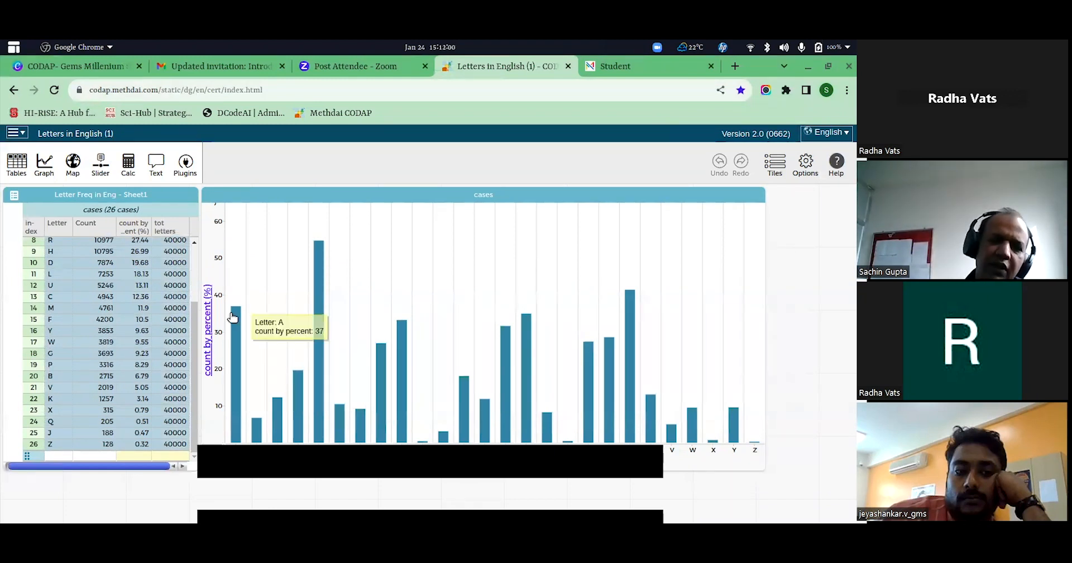
mouse_move(315, 318)
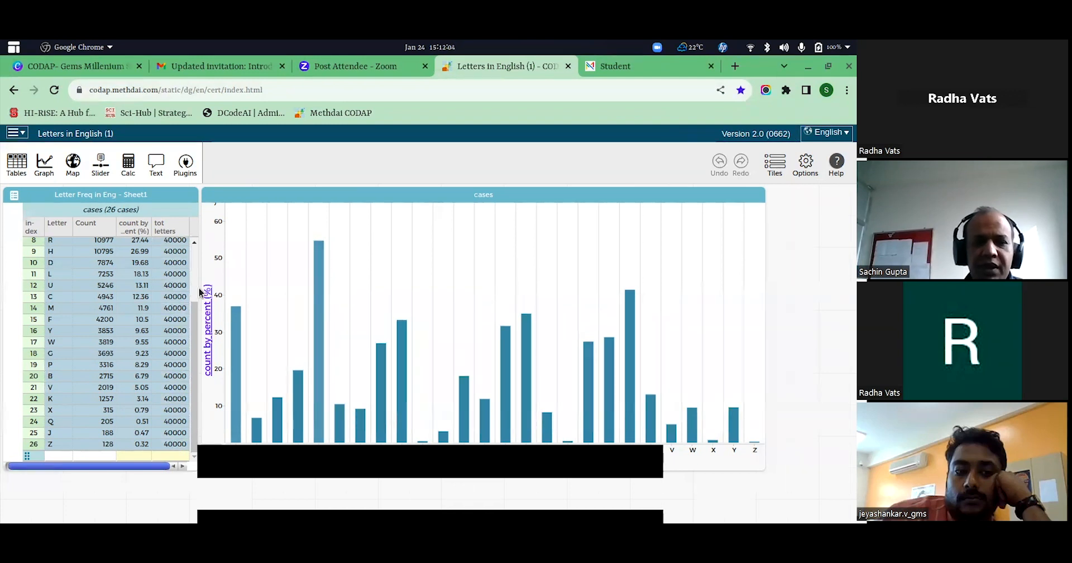
Examine the letter frequency table from its first row against the bar chart of count by percent.
scroll(182, 300, up, 3)
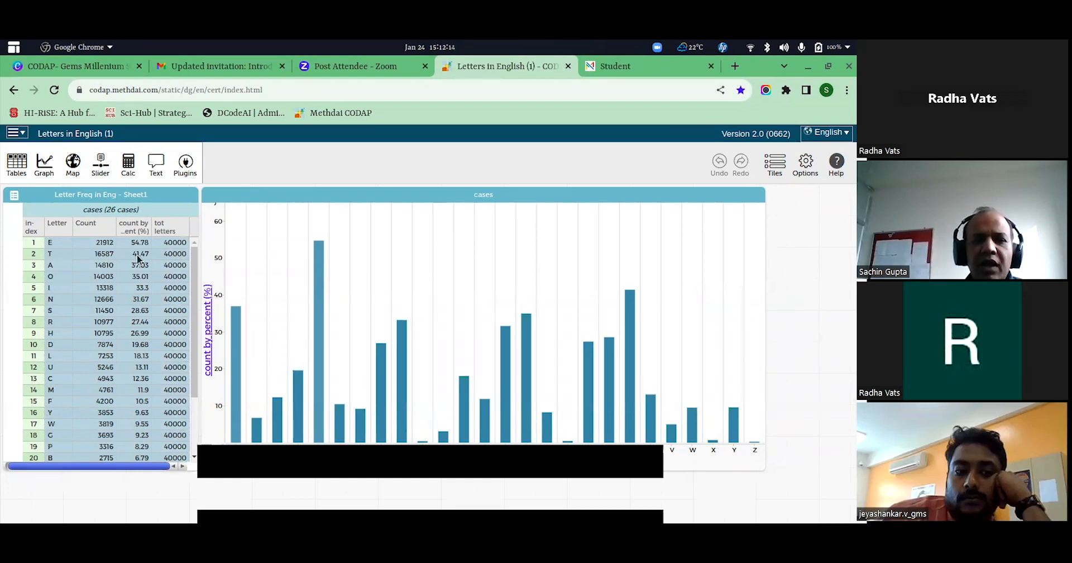
mouse_move(320, 267)
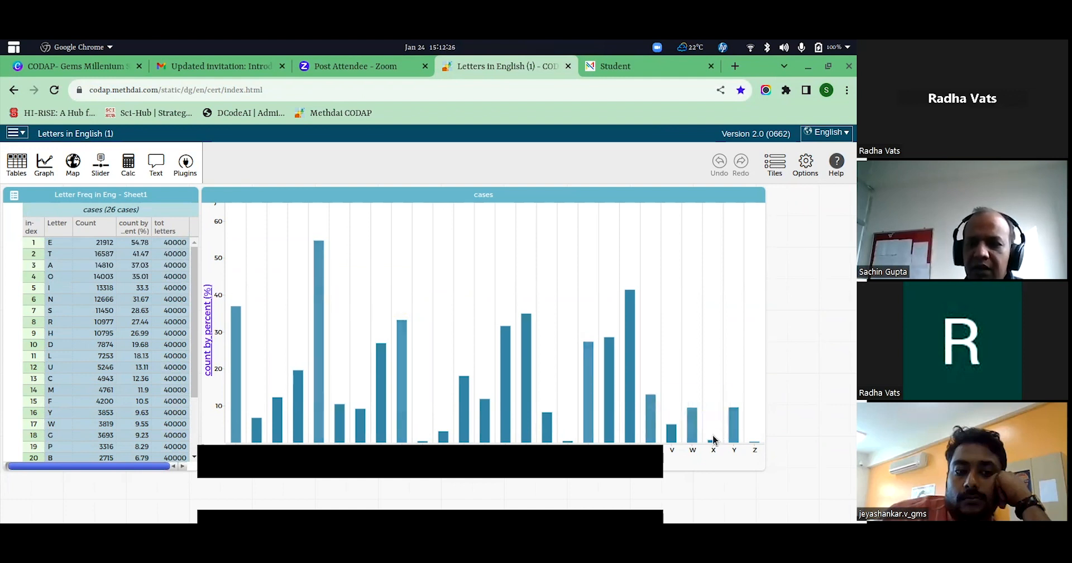
mouse_move(714, 444)
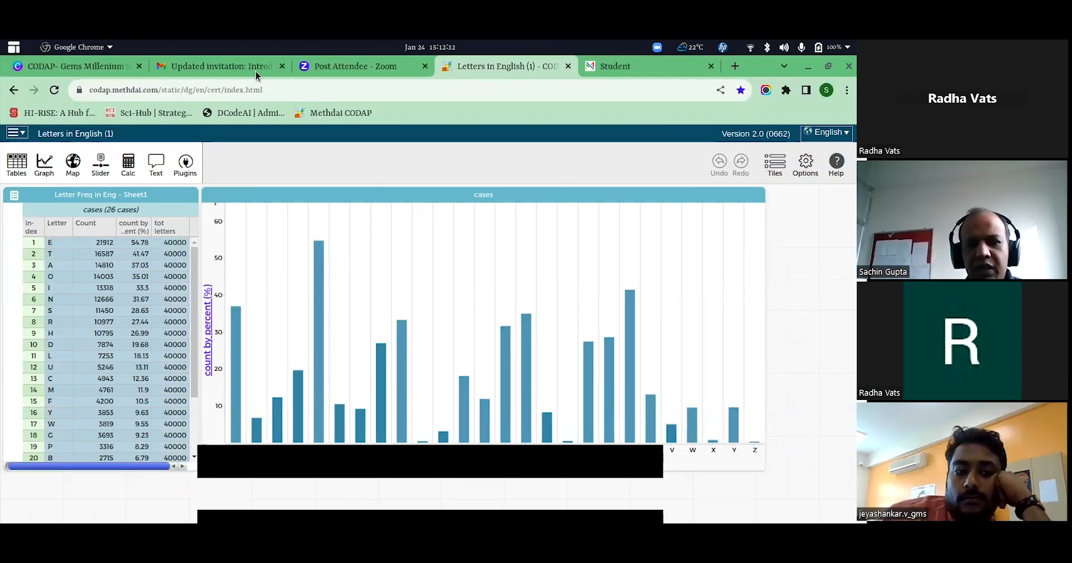
Return to the CODAP start page and open the local file "Growth of functions.codap" from the recently used files.
click(316, 88)
key(Return)
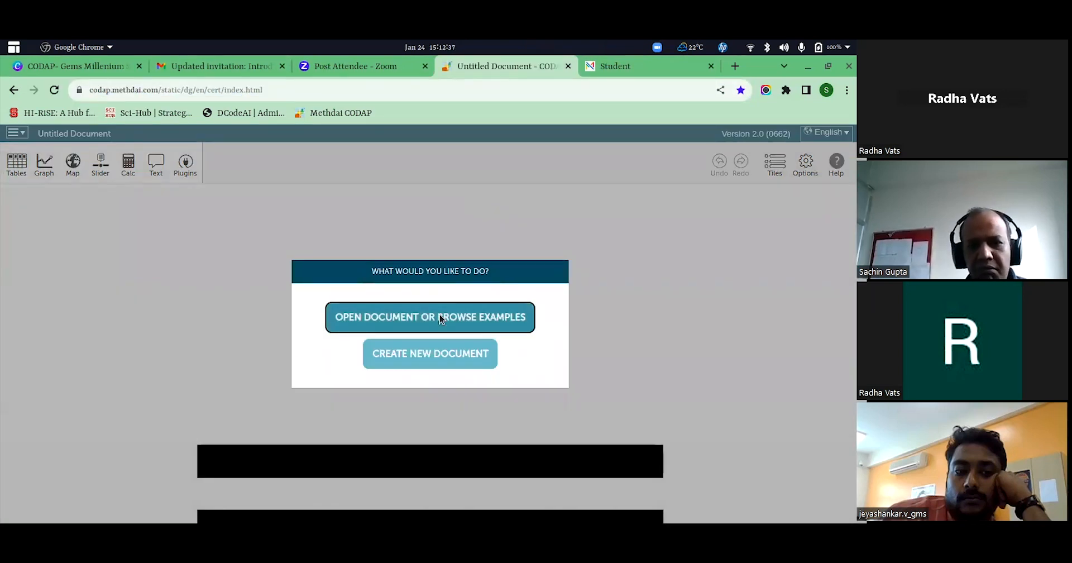
click(440, 317)
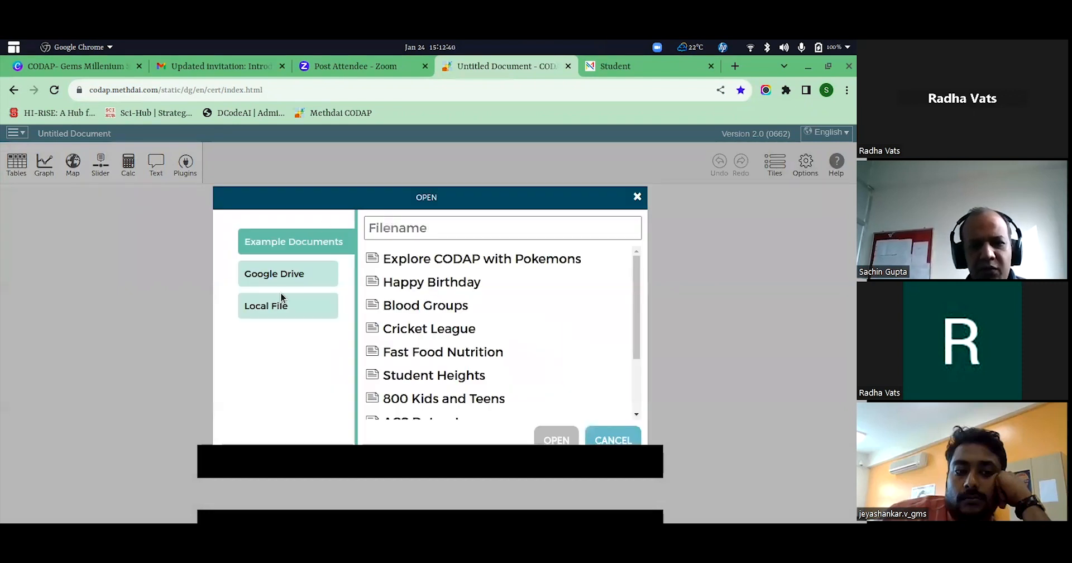
click(277, 317)
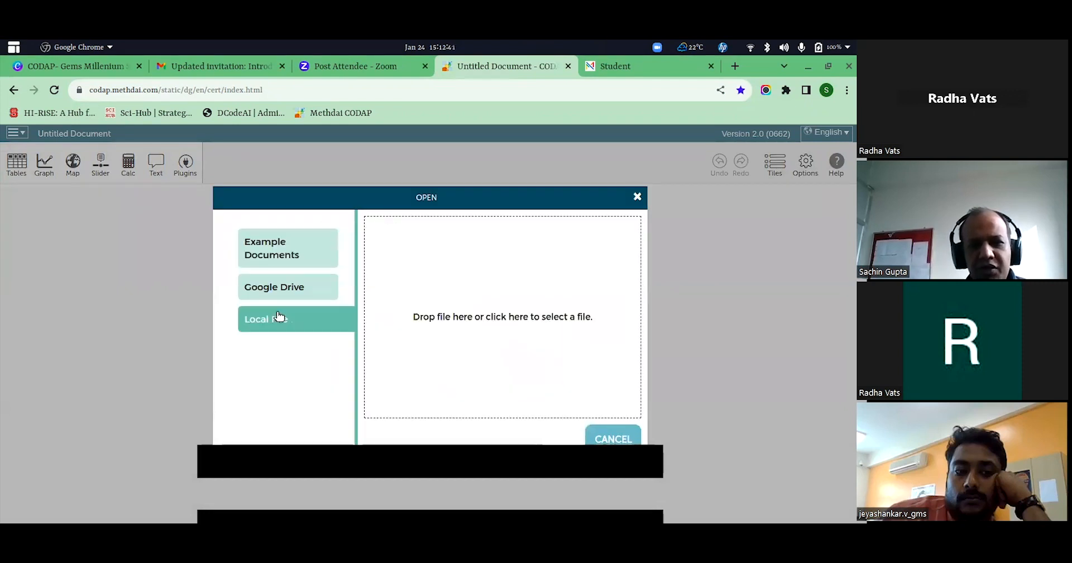
click(495, 320)
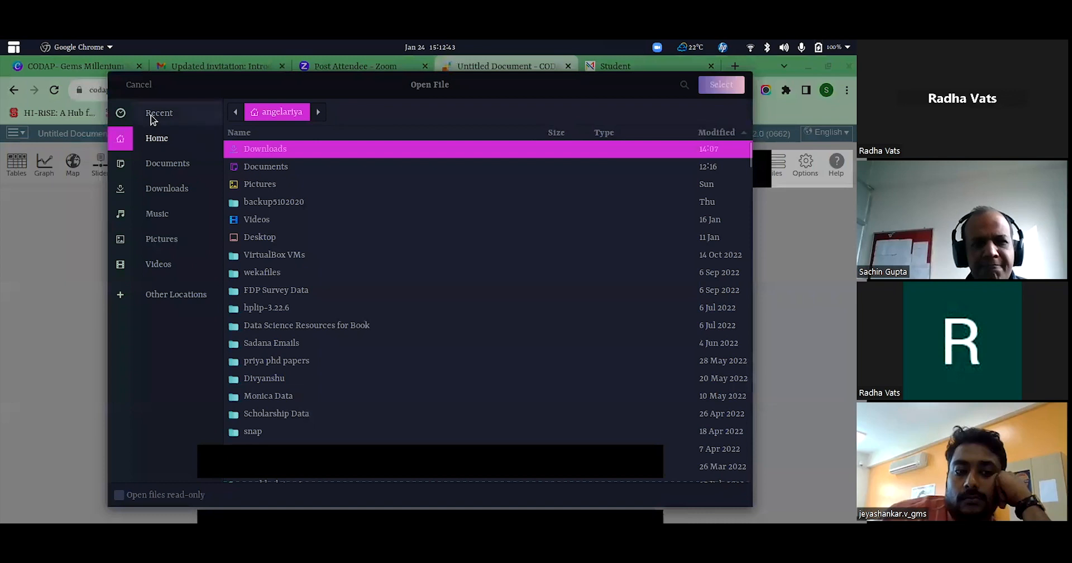
click(152, 112)
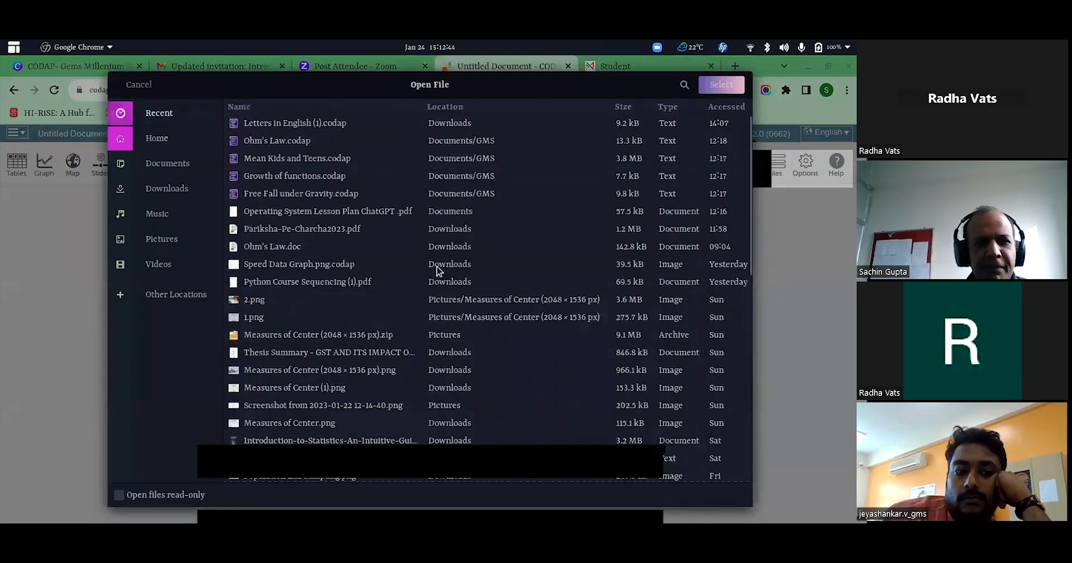
click(308, 178)
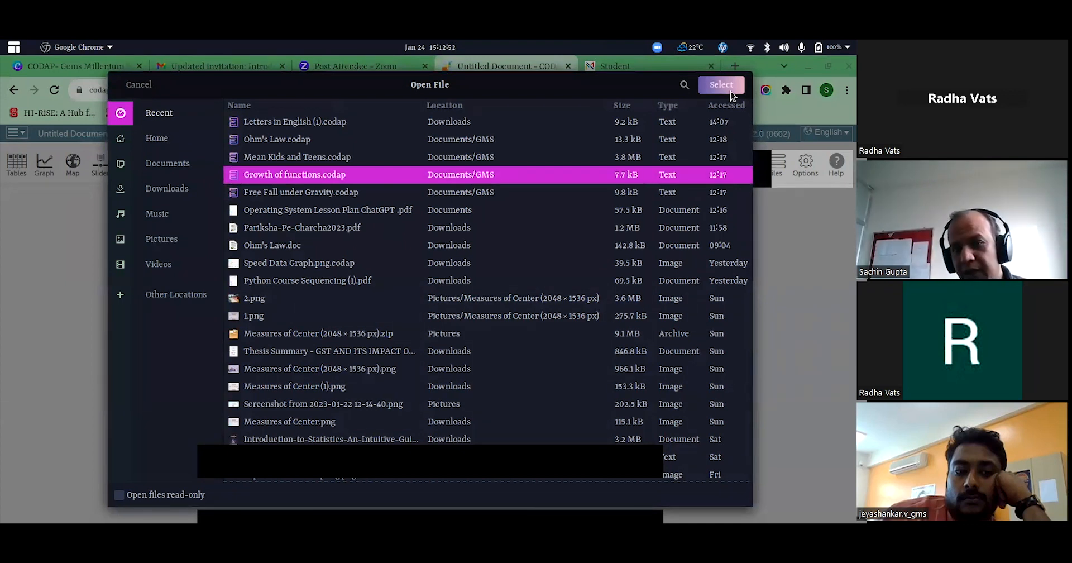
click(721, 85)
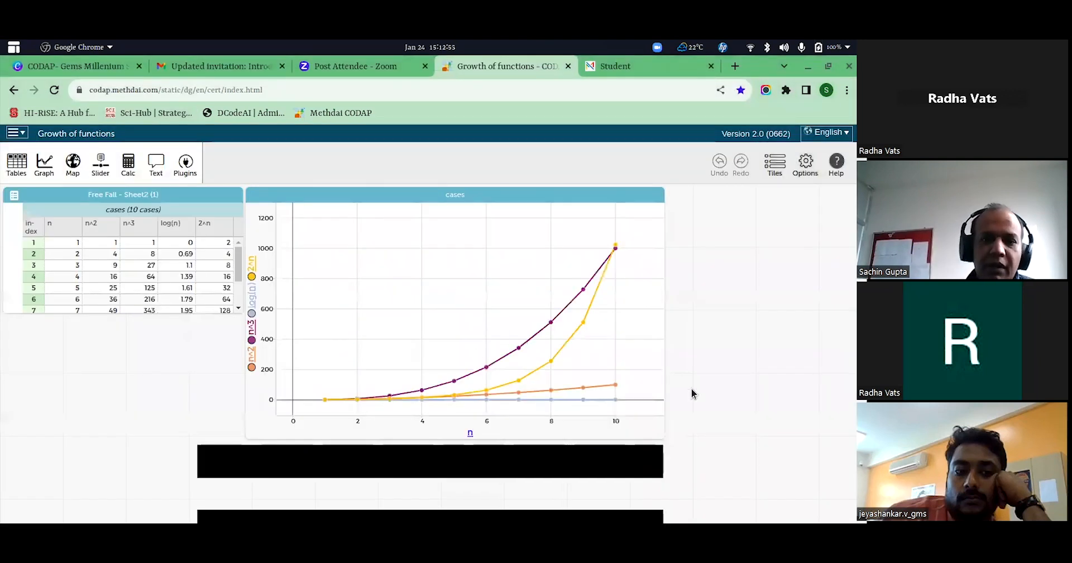
Enlarge the graph of the functions against n and treat its vertical axis as categorical.
drag(653, 433, 744, 496)
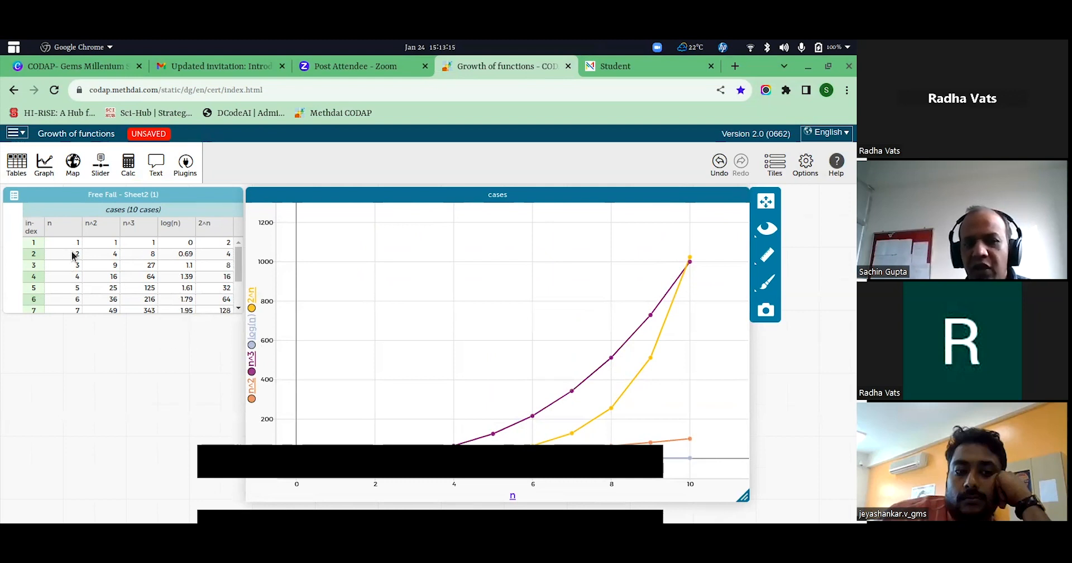
click(239, 264)
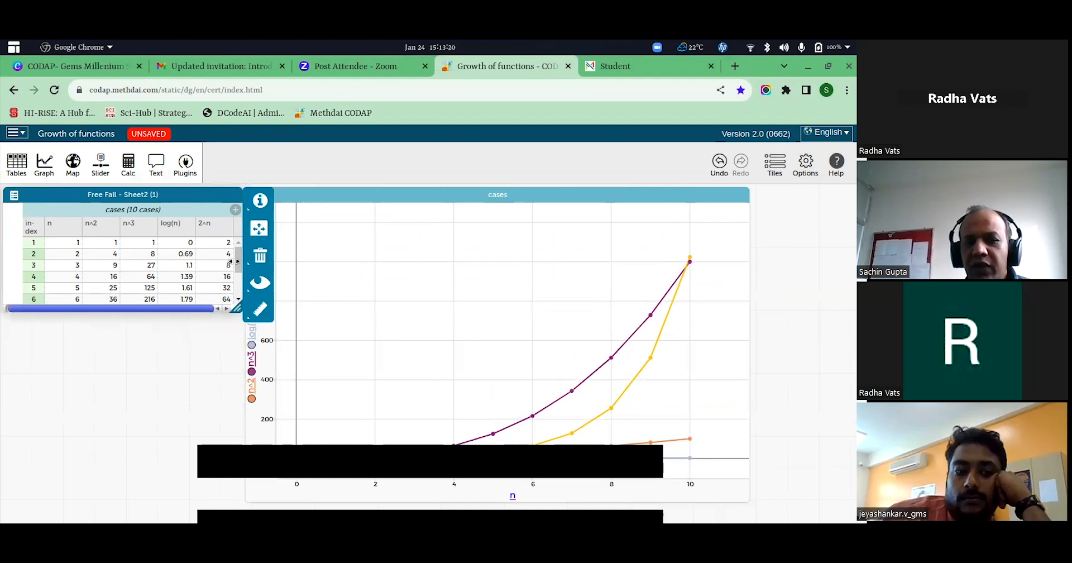
click(462, 364)
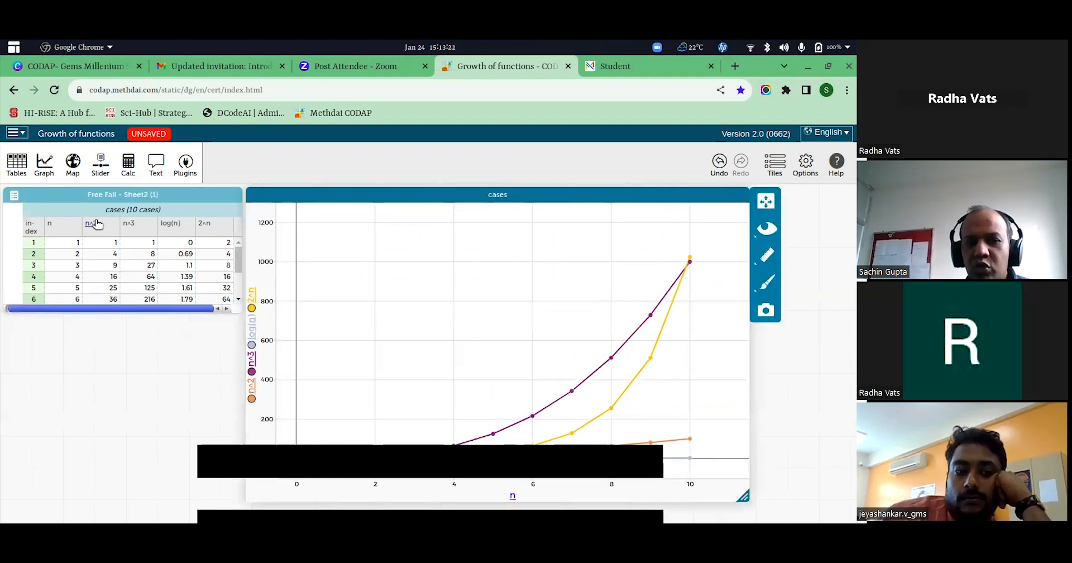
click(252, 305)
click(295, 403)
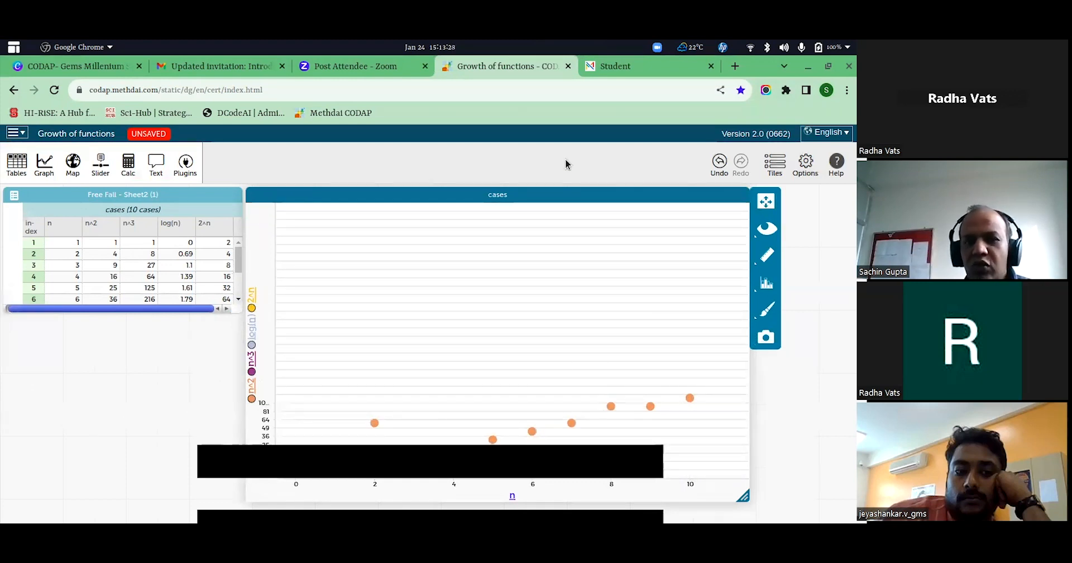
Reload the CODAP start page, discarding the unsaved changes to the Growth of functions document.
click(501, 89)
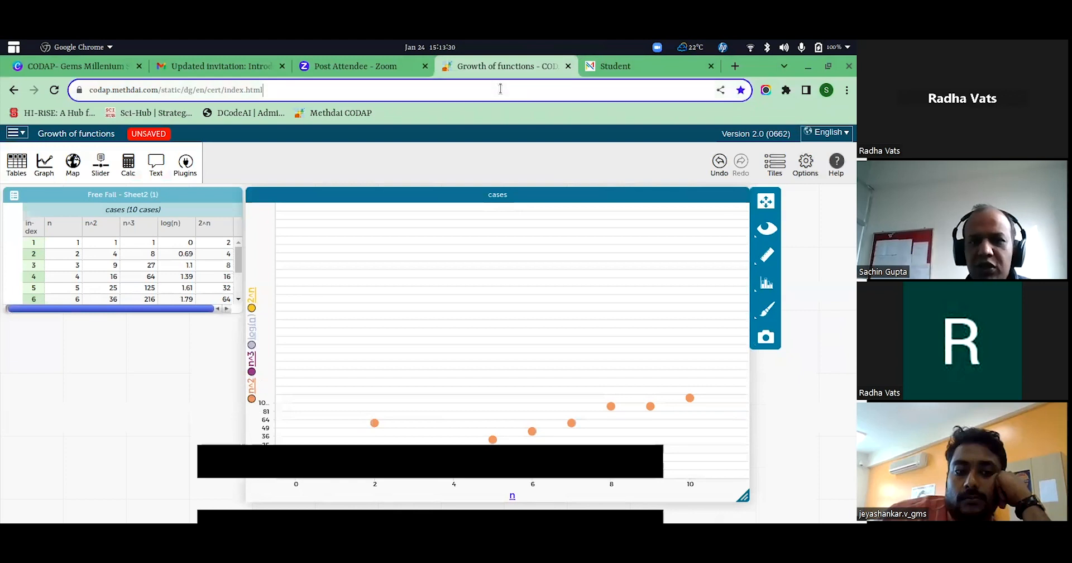
key(Return)
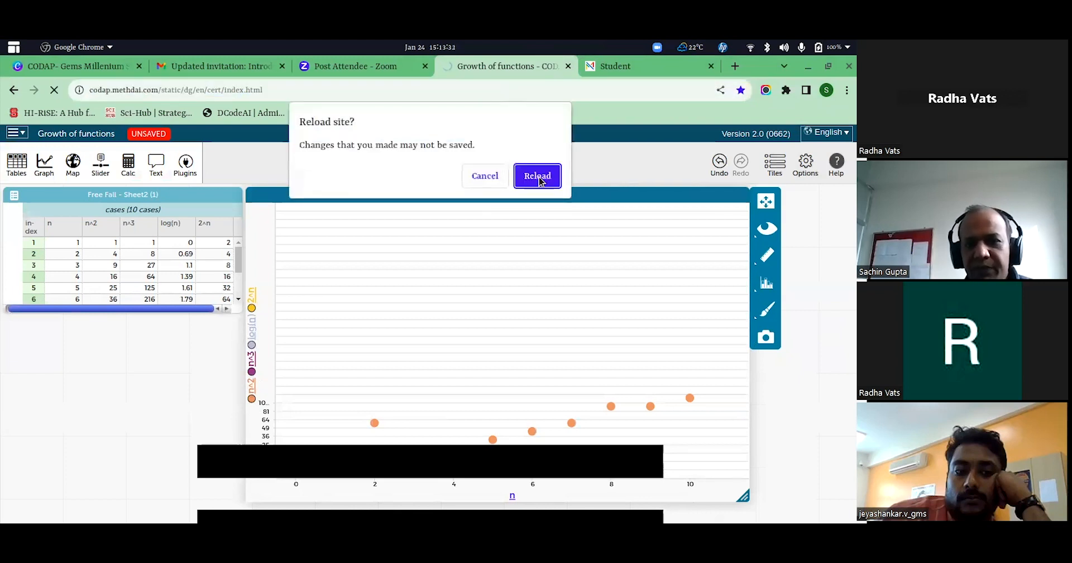
click(539, 177)
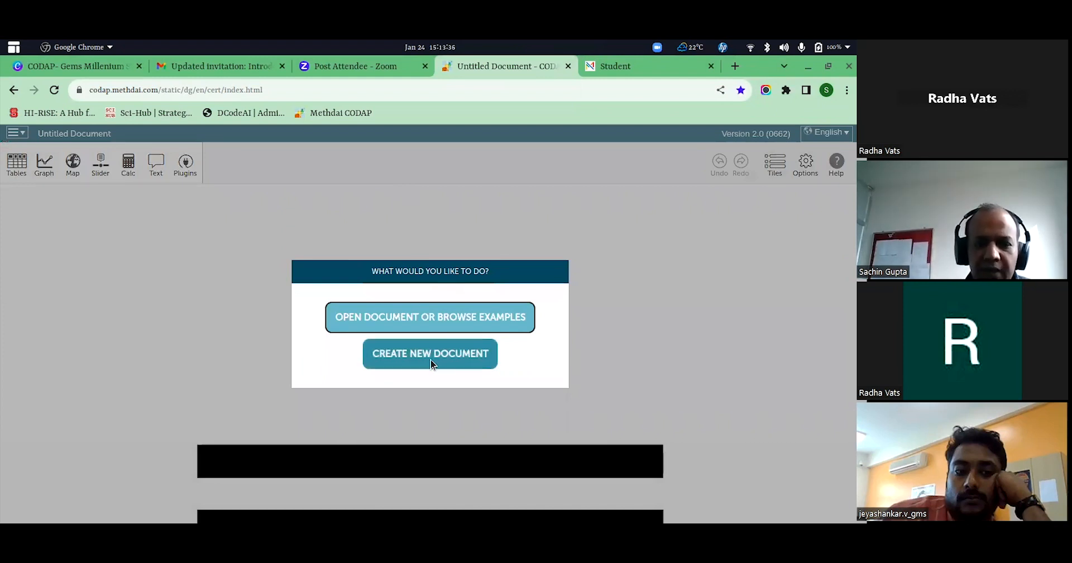
Open the local file "Free Fall under Gravity.codap" from the recently used files.
click(426, 316)
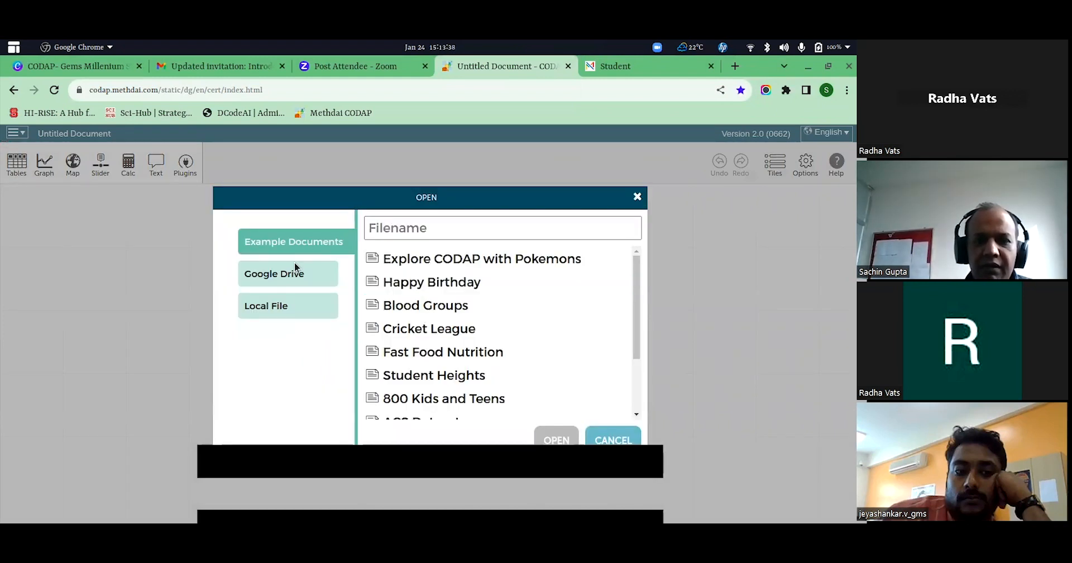
click(283, 313)
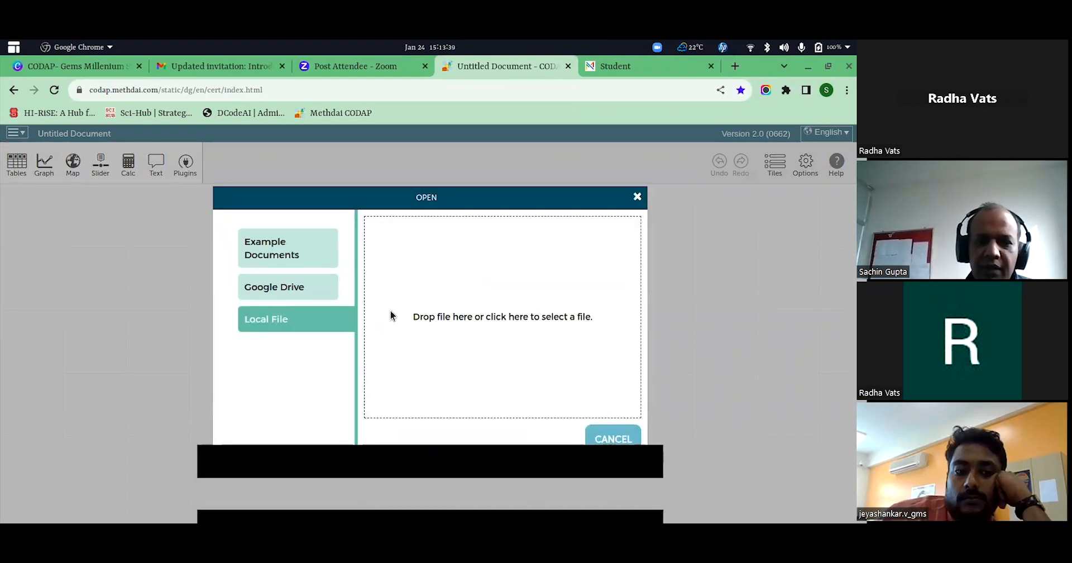
click(511, 320)
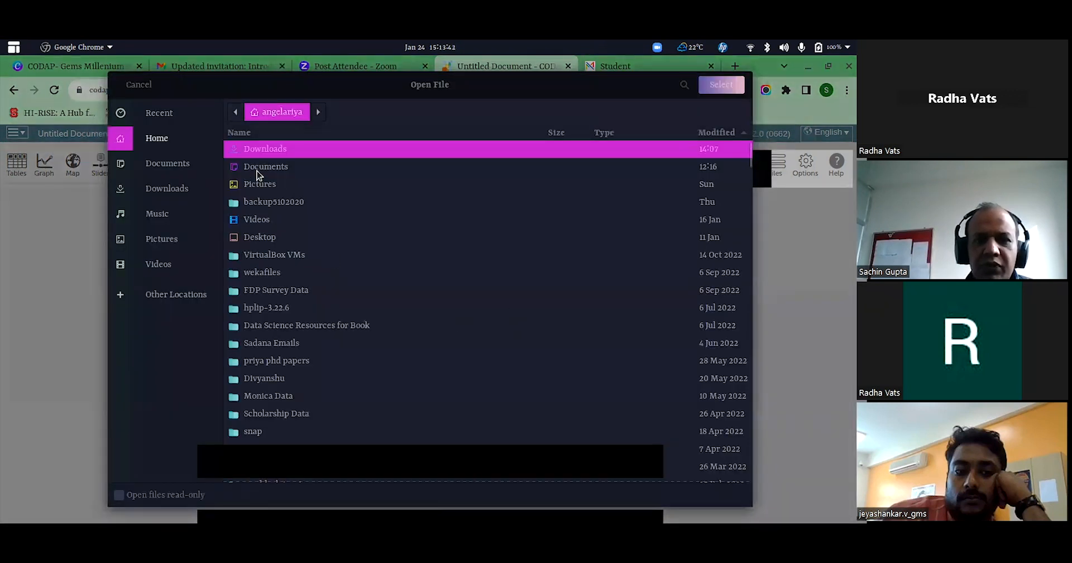
click(161, 114)
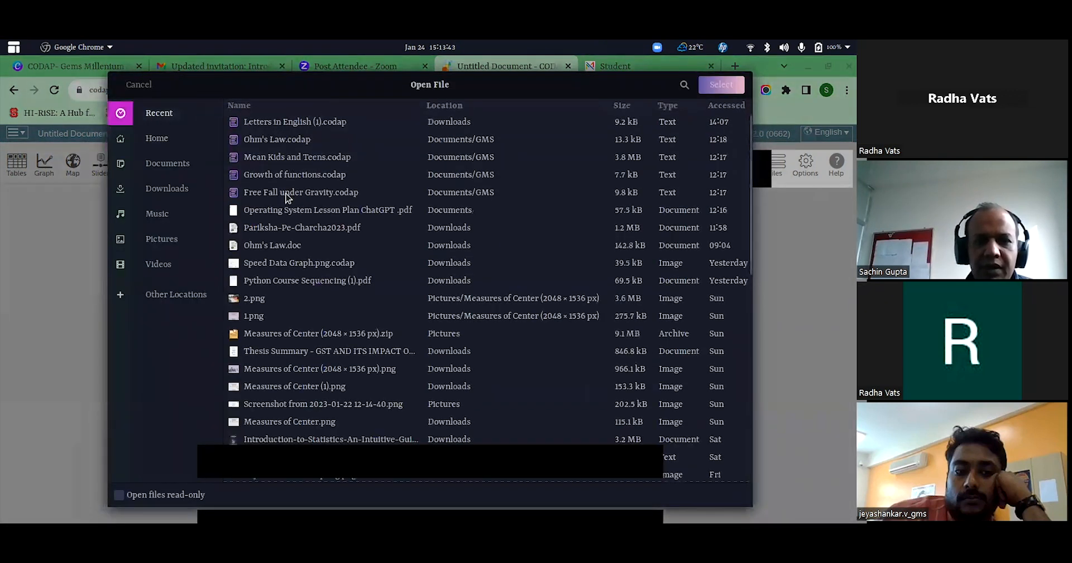
click(341, 195)
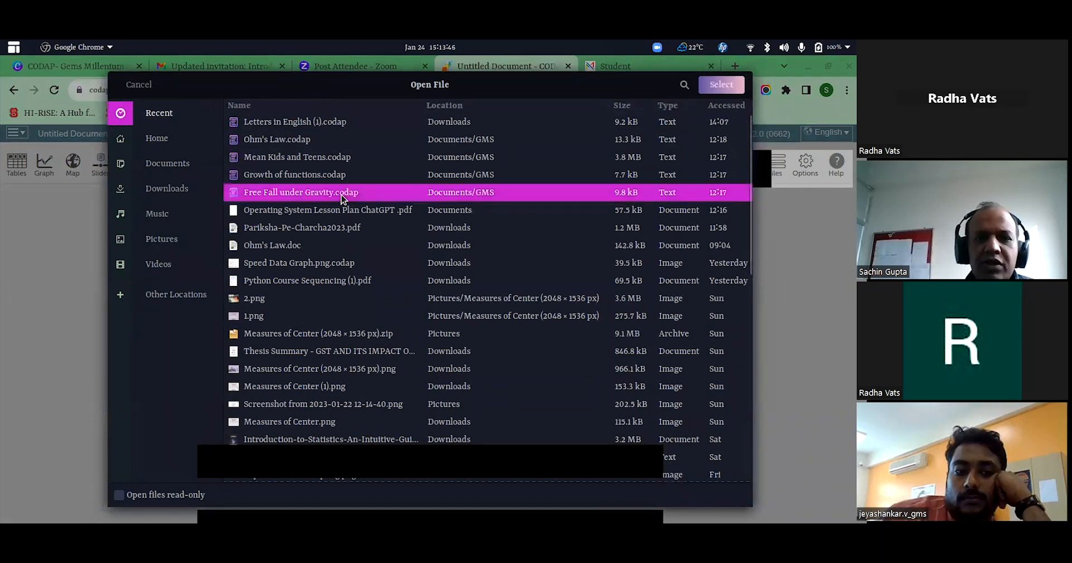
click(722, 86)
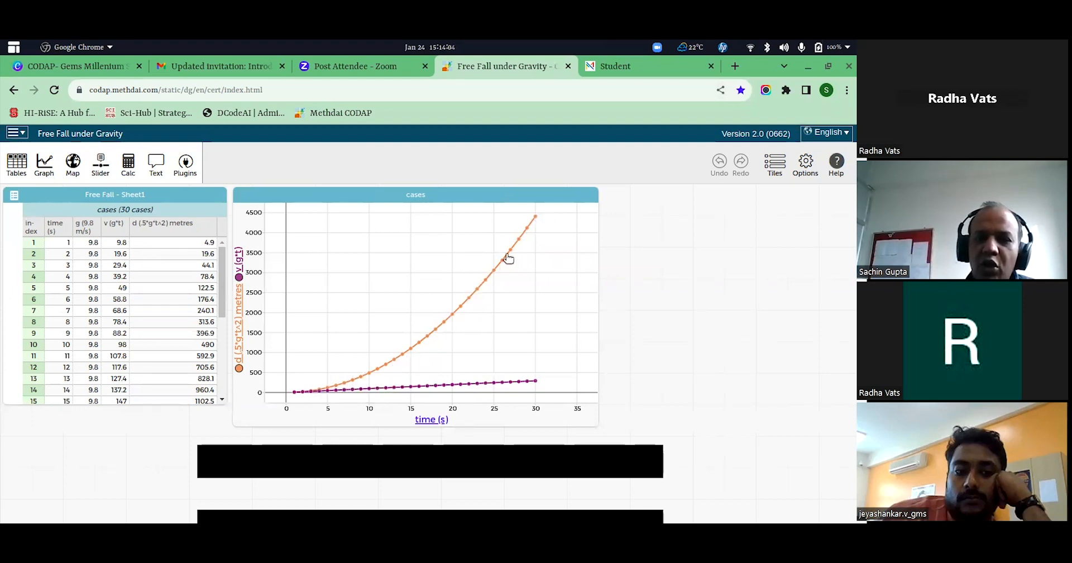
mouse_move(435, 332)
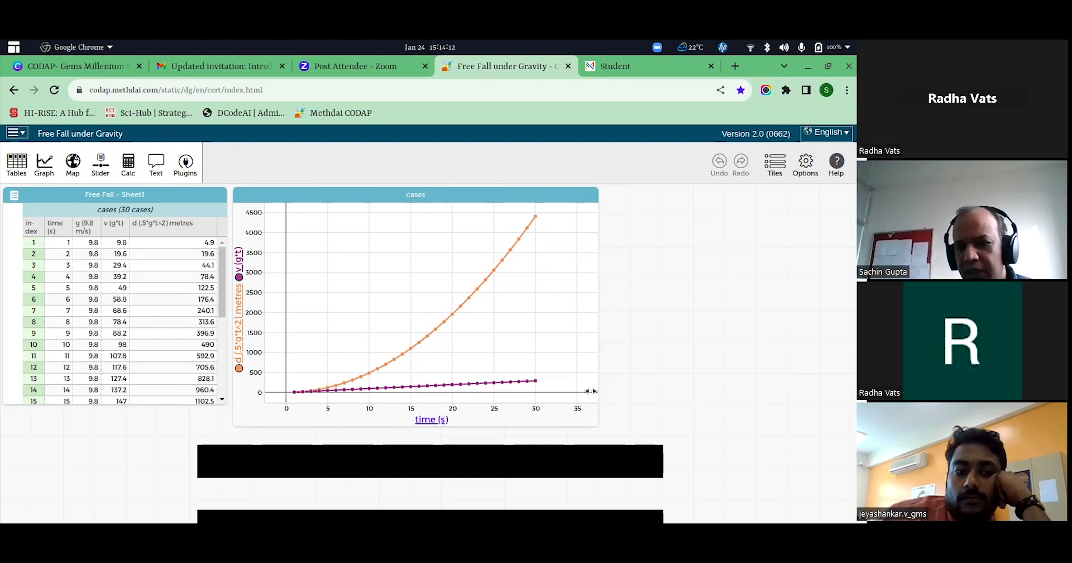
mouse_move(361, 392)
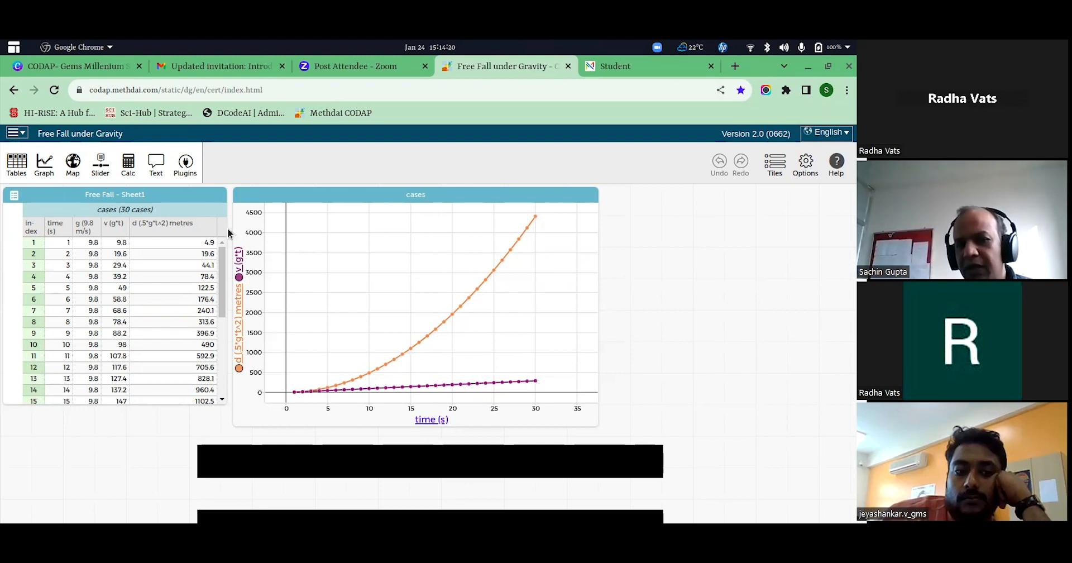
Return to the CODAP start page and open the example document "Map the Earthquakes".
click(281, 91)
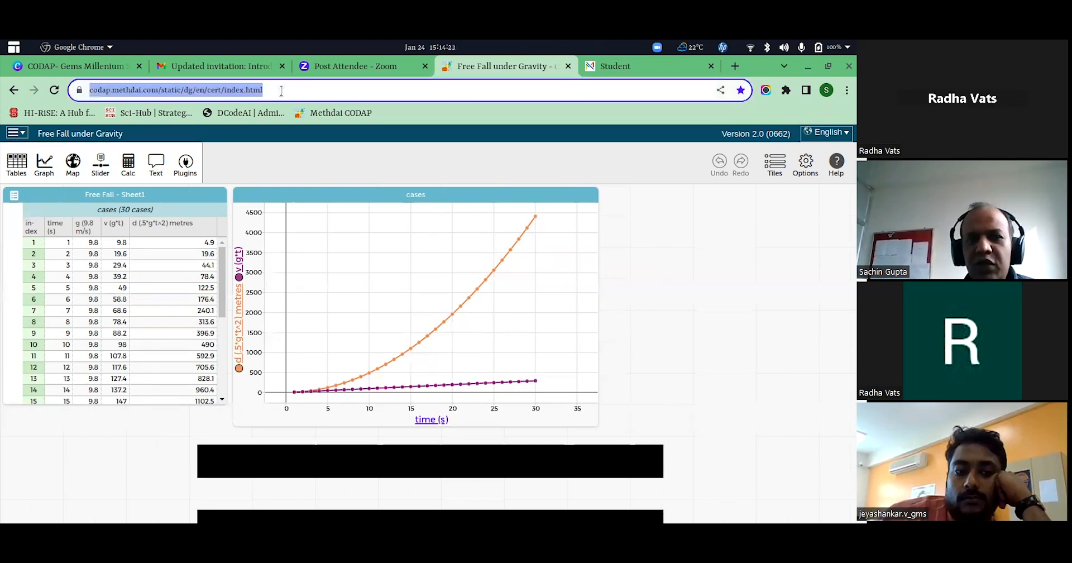
key(Return)
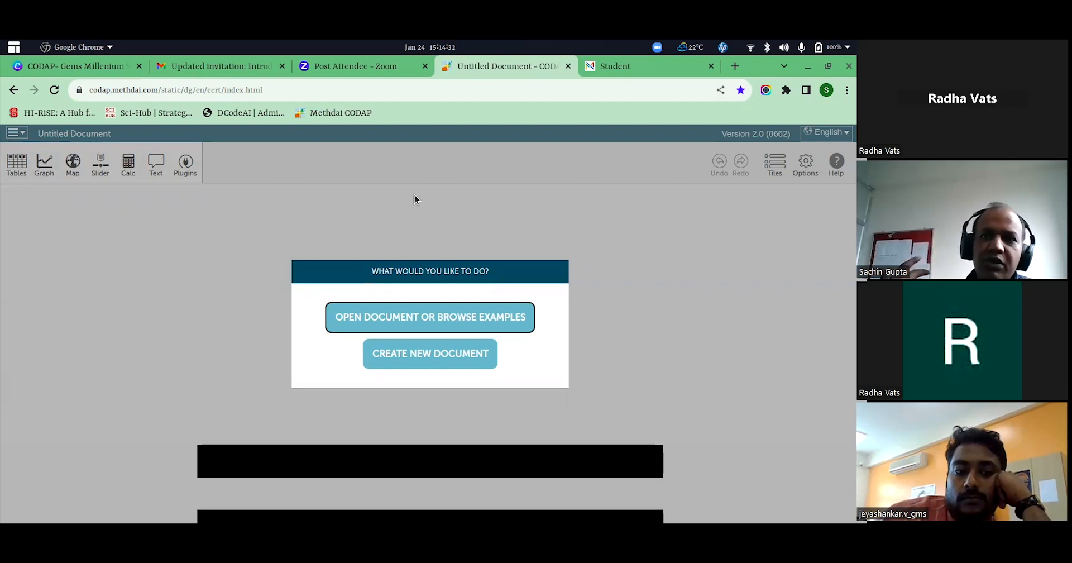
click(448, 314)
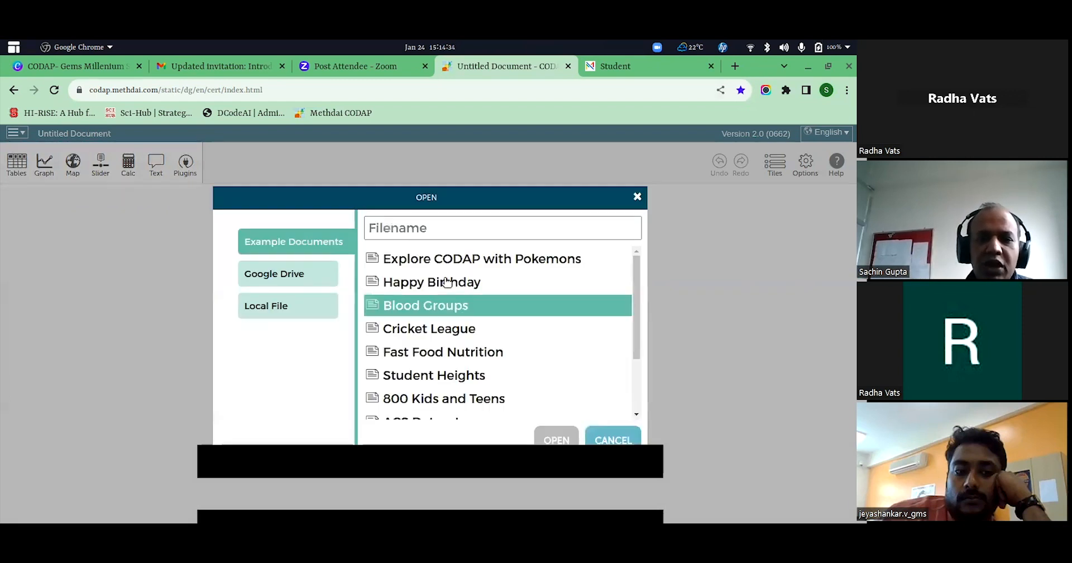
scroll(502, 339, down, 1)
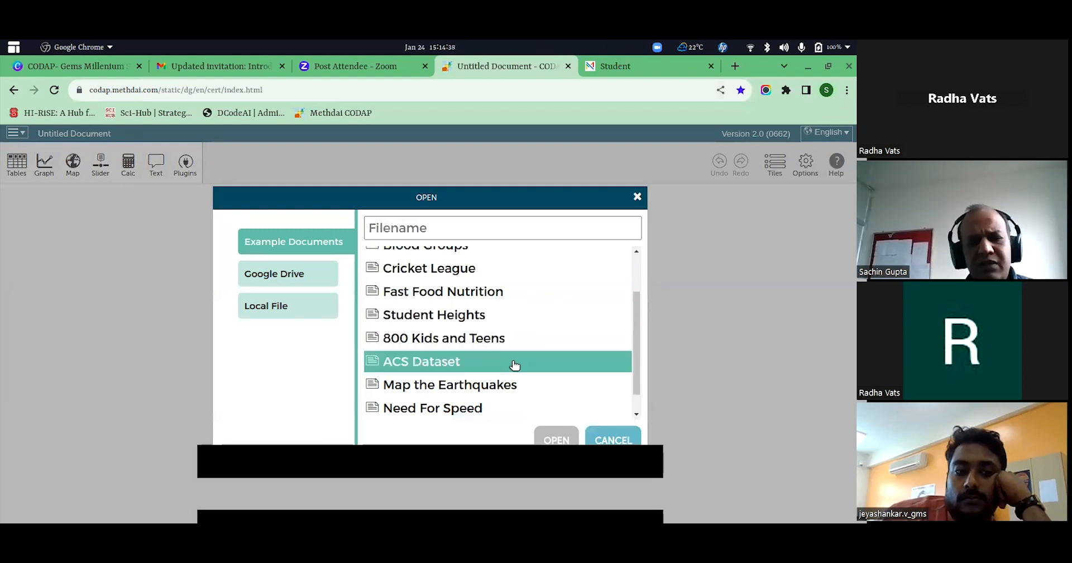
click(509, 385)
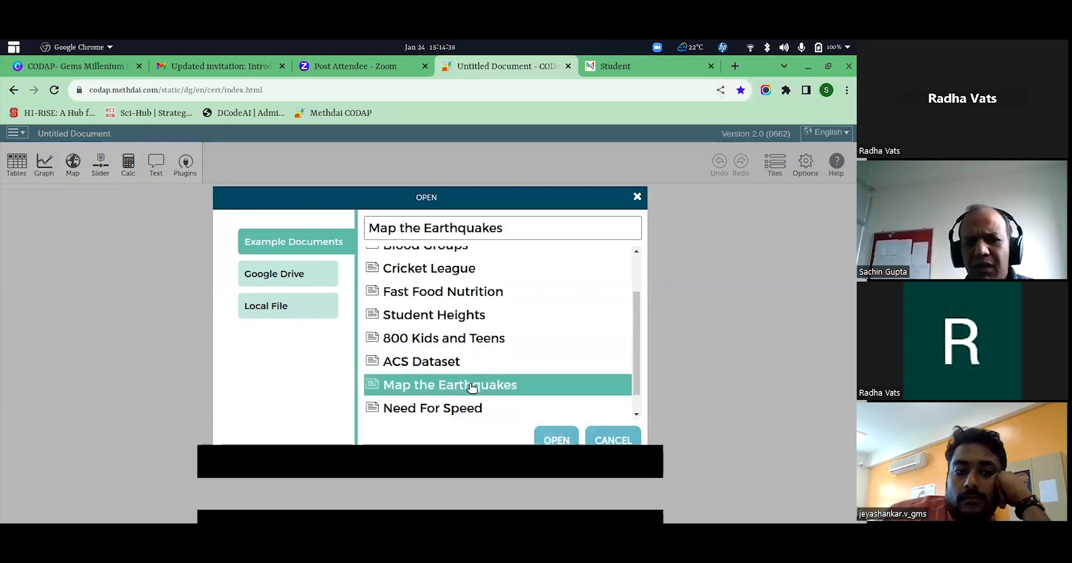
click(556, 440)
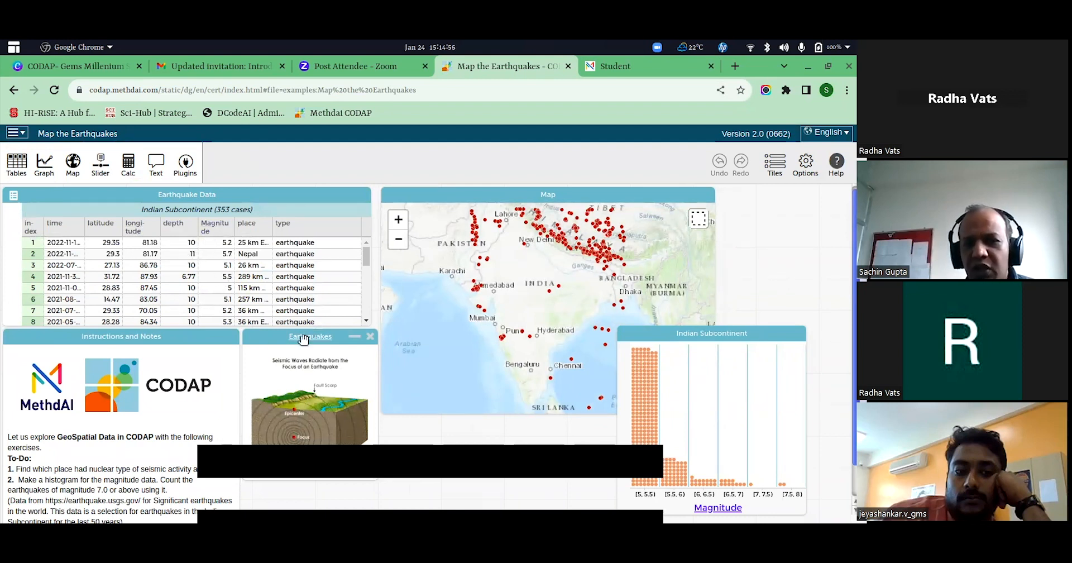
Move the Indian Subcontinent magnitude graph up over the map's edge and fuse its dots into bars to form a histogram.
drag(762, 333, 734, 273)
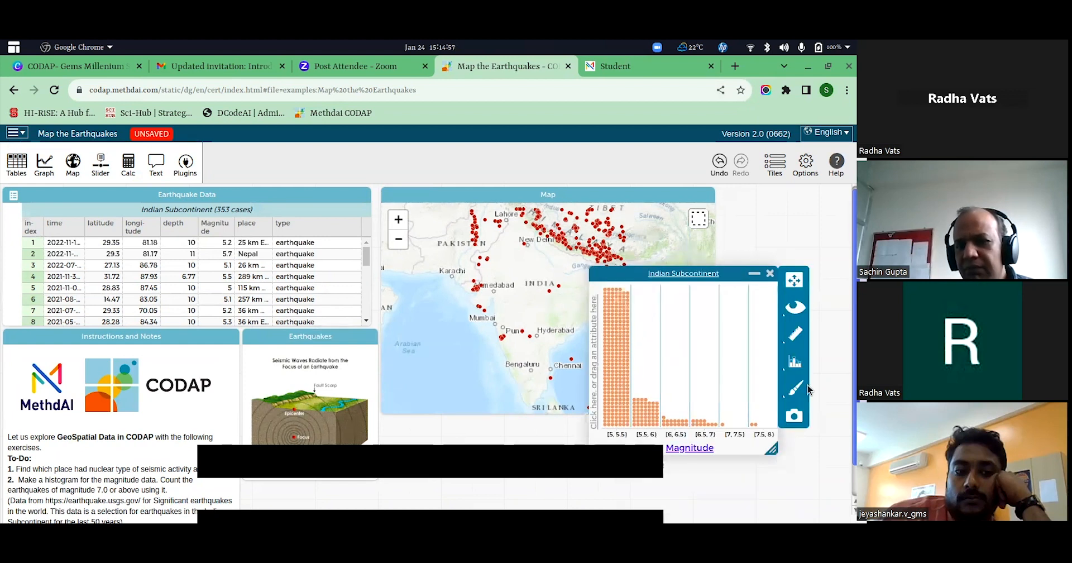
click(795, 362)
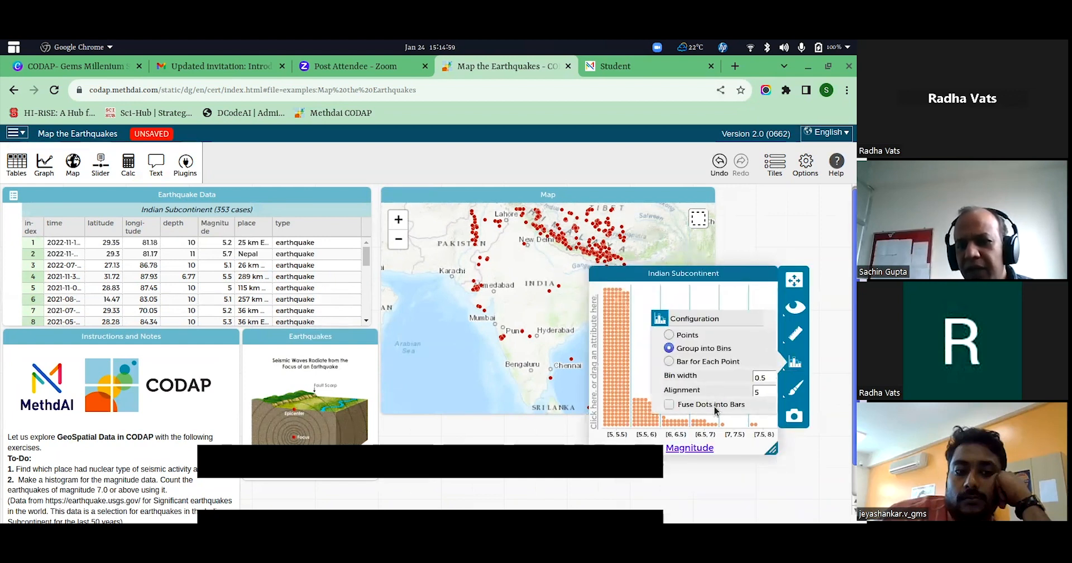
click(669, 404)
mouse_move(650, 299)
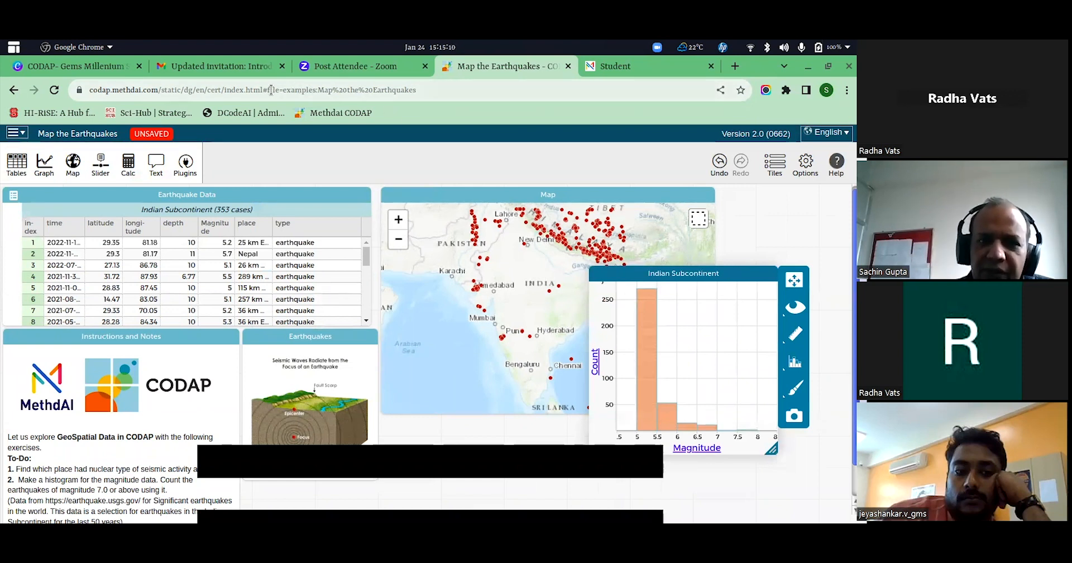
Return to the CODAP start page by removing the file reference from the address, discarding the unsaved changes to Map the Earthquakes.
drag(279, 89, 430, 92)
key(BackSpace)
key(BackSpace)
key(BackSpace)
key(BackSpace)
key(BackSpace)
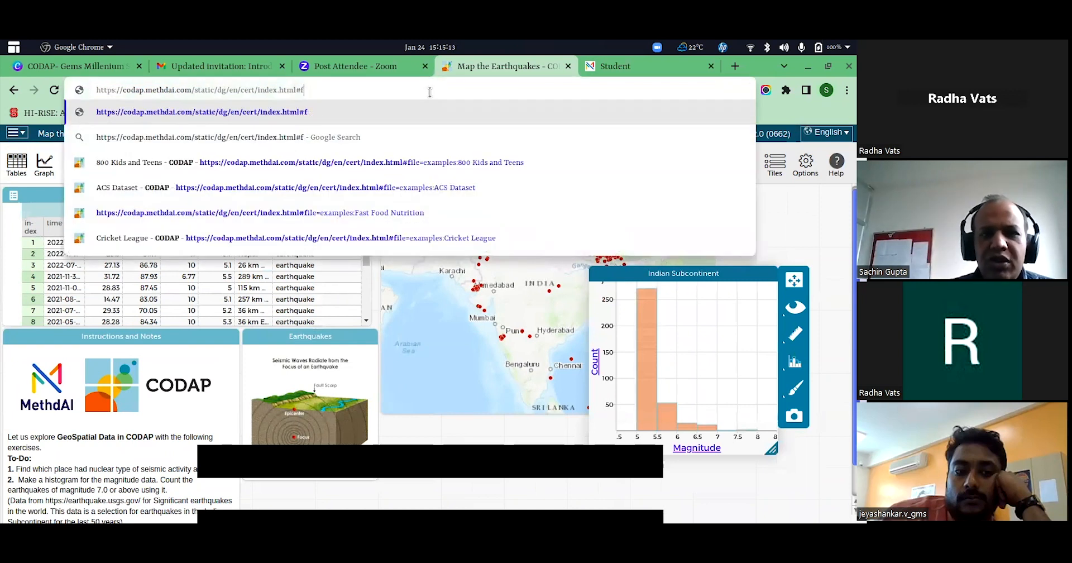
key(Return)
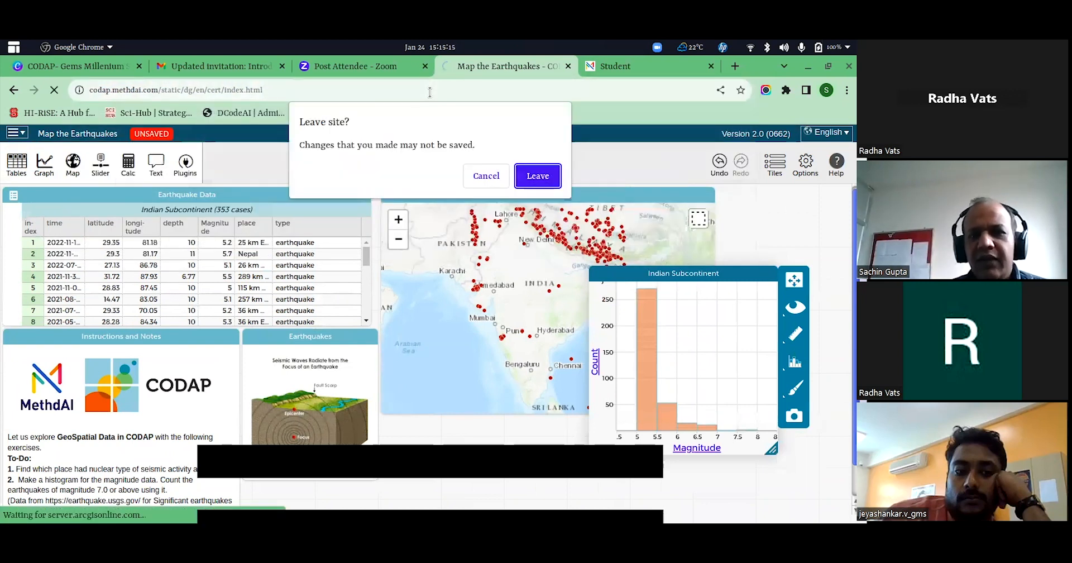
click(536, 175)
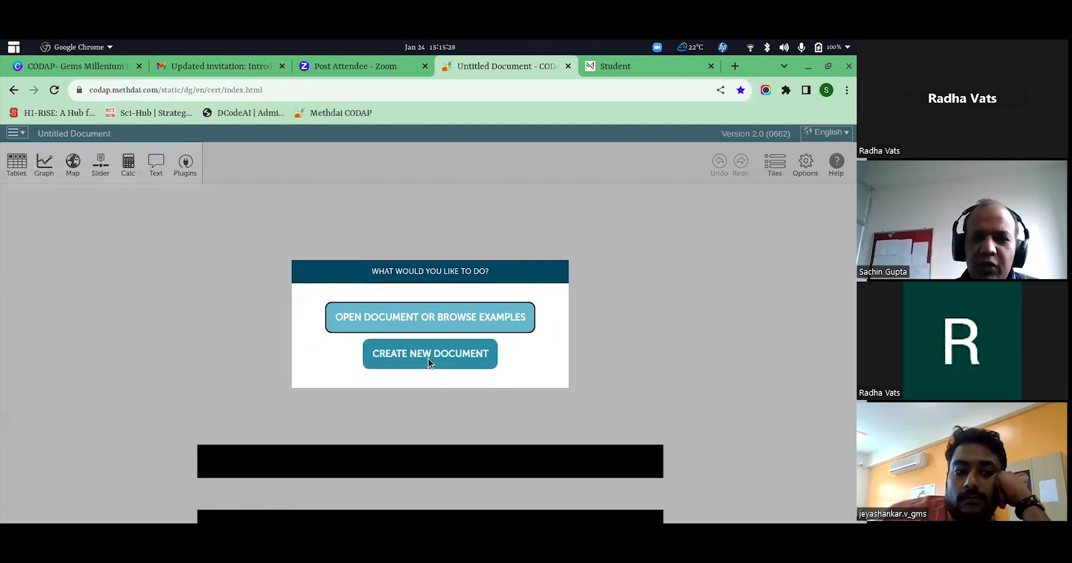
Open the local file "Mean Kids and Teens.codap" from the recently used files and save the changes to Moment 10.
click(418, 328)
click(290, 306)
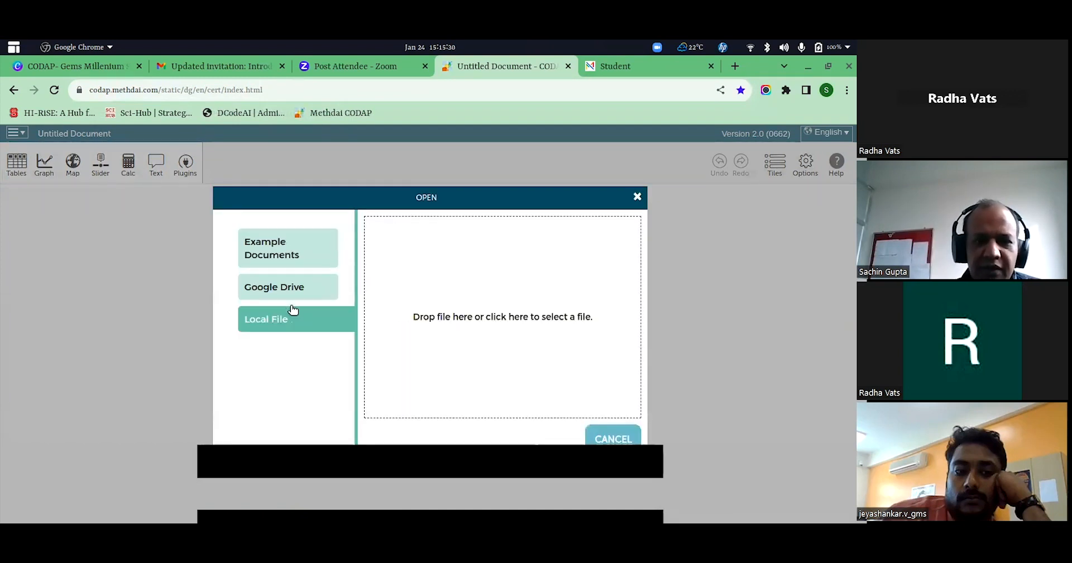
click(497, 317)
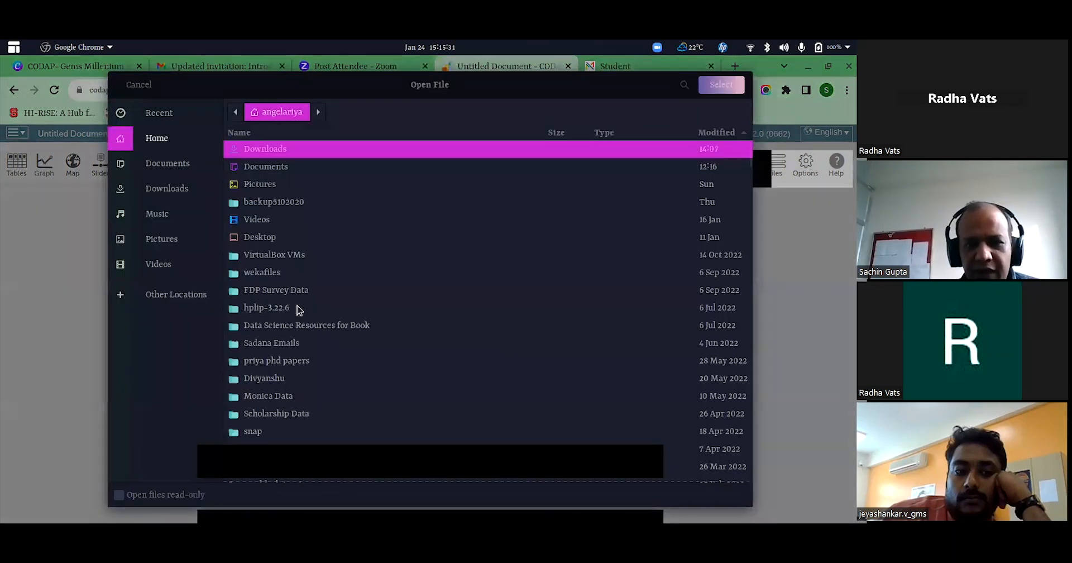
click(160, 112)
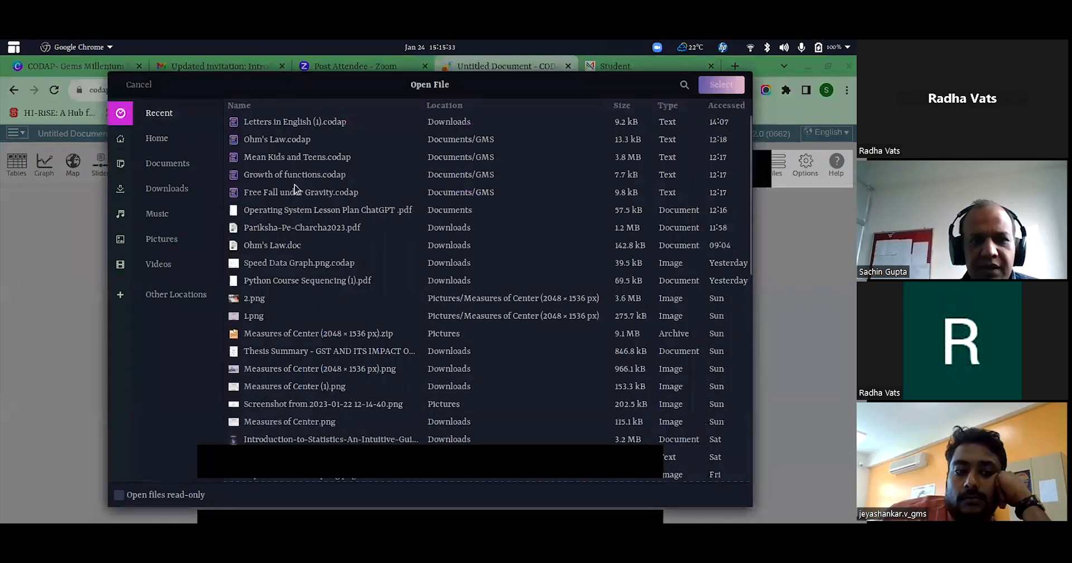
click(286, 156)
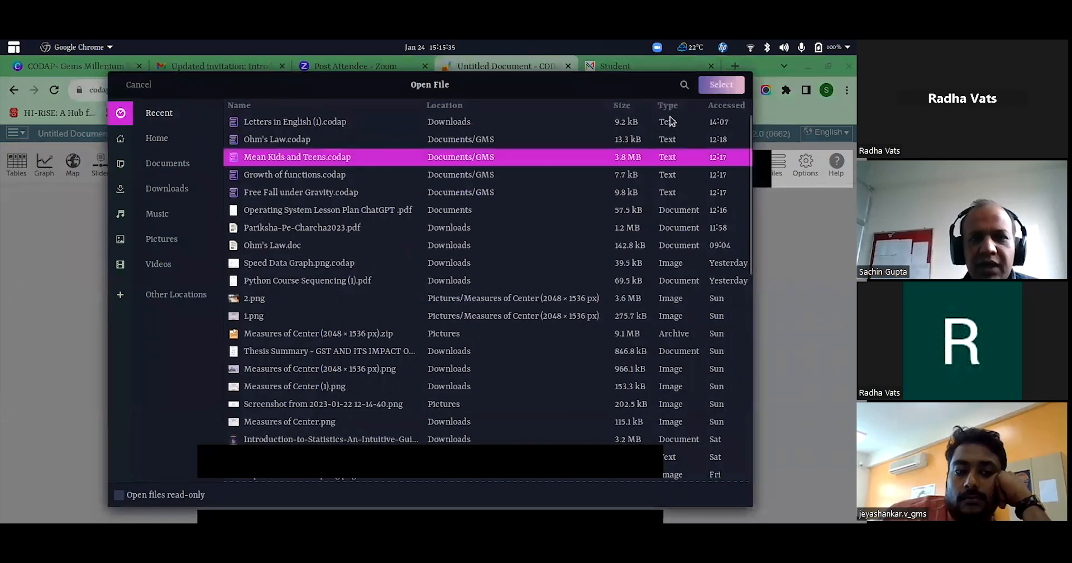
click(711, 85)
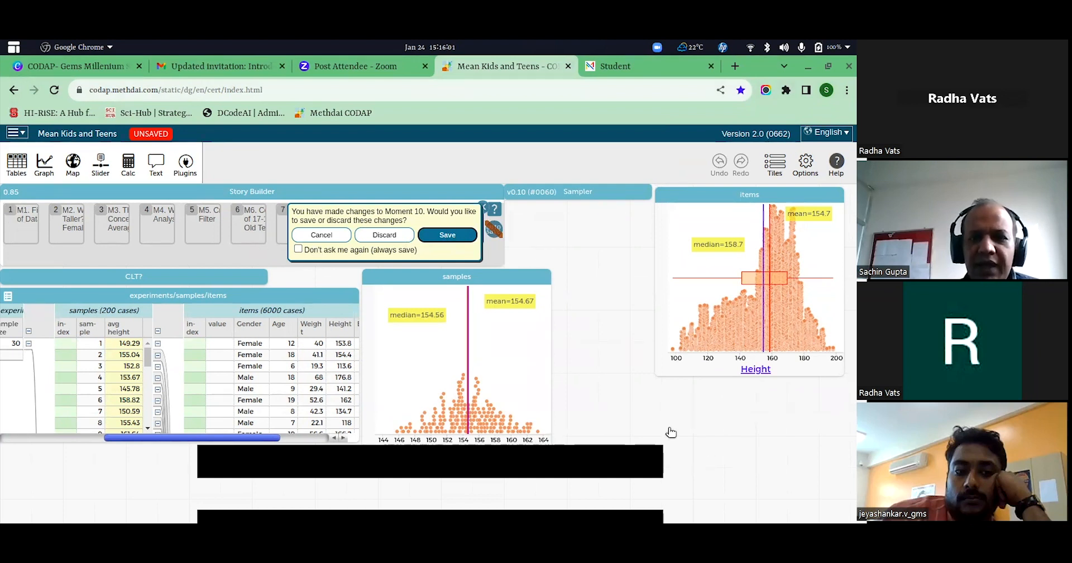
click(441, 240)
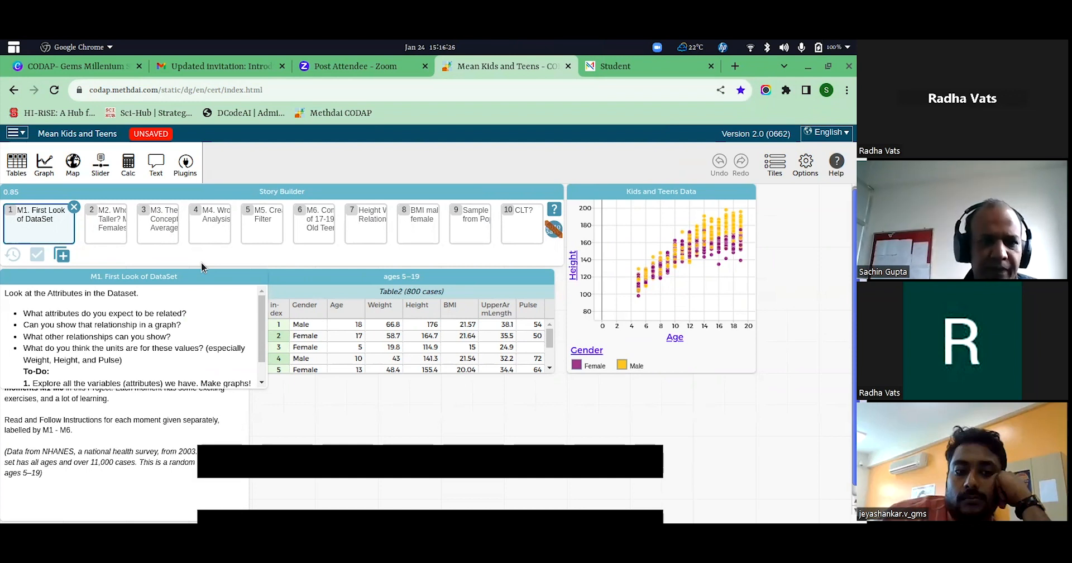
In moment "M2. Who is Taller? Males or Females", replace the existing graph with a new one plotting Height vertically, split by Gender.
click(118, 224)
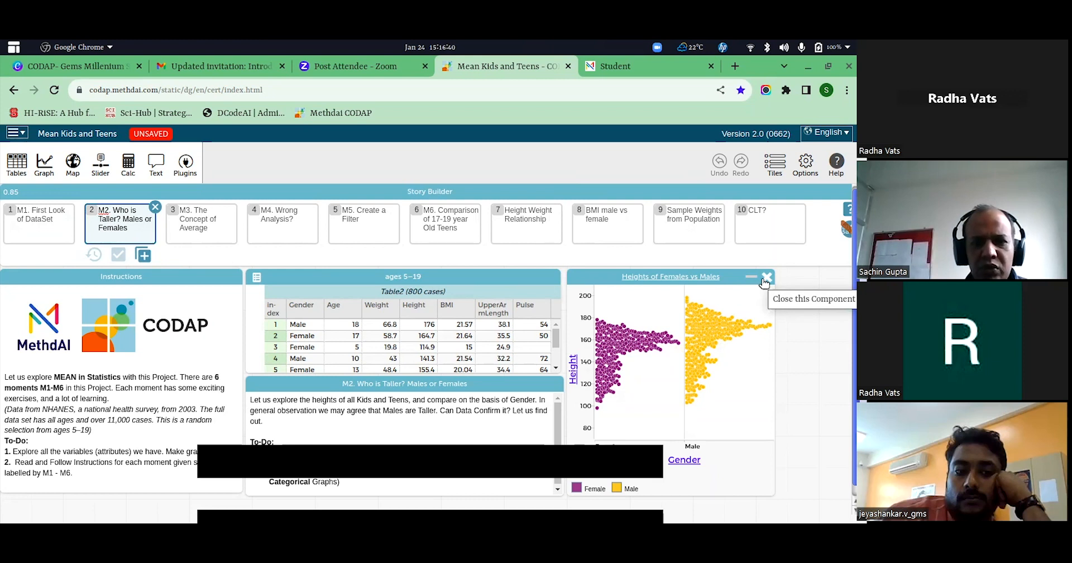
click(766, 278)
click(43, 166)
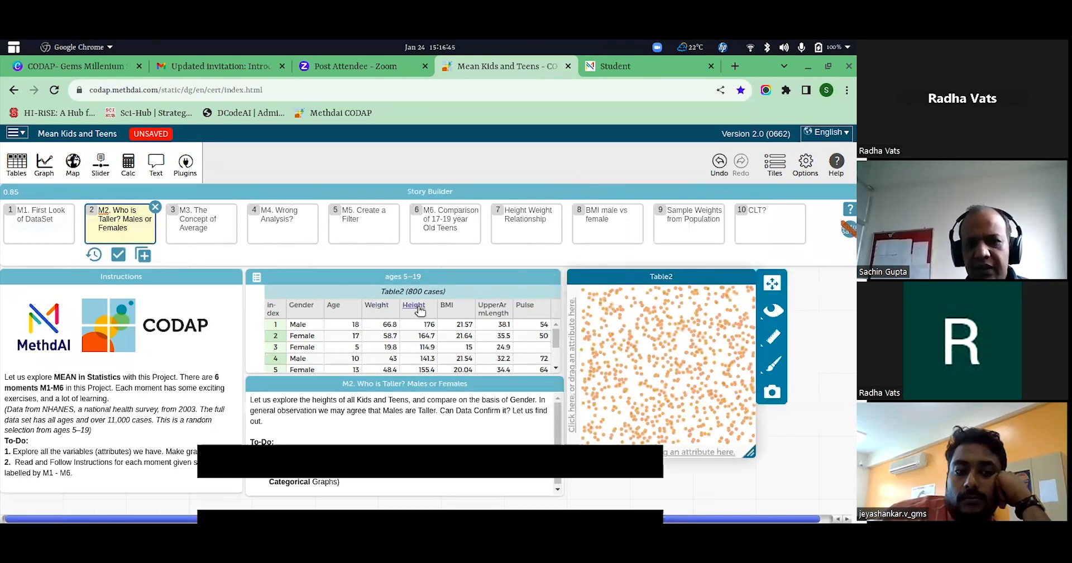
drag(420, 310, 575, 338)
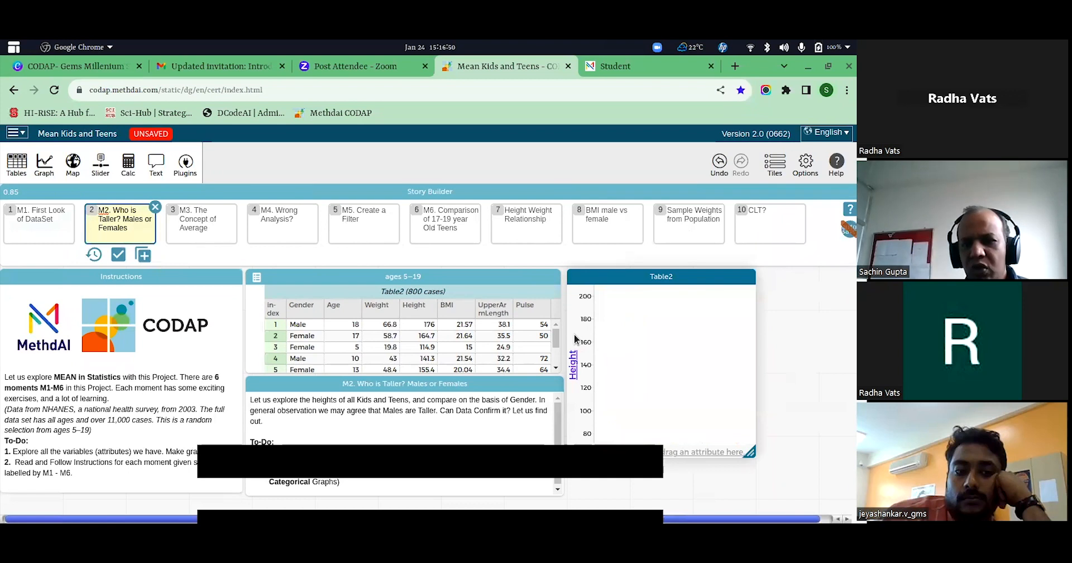
drag(302, 309, 576, 293)
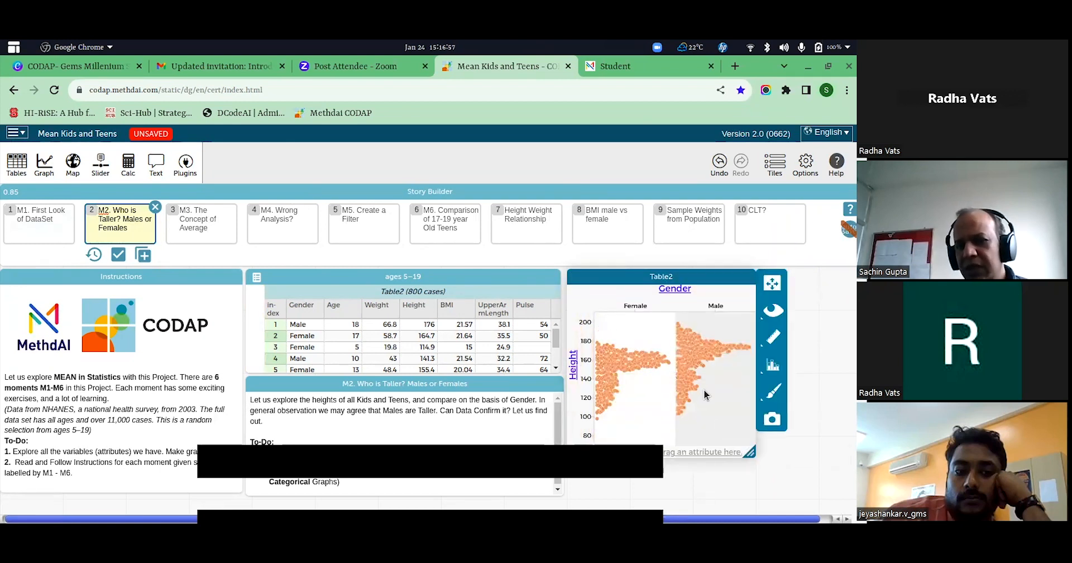
mouse_move(609, 409)
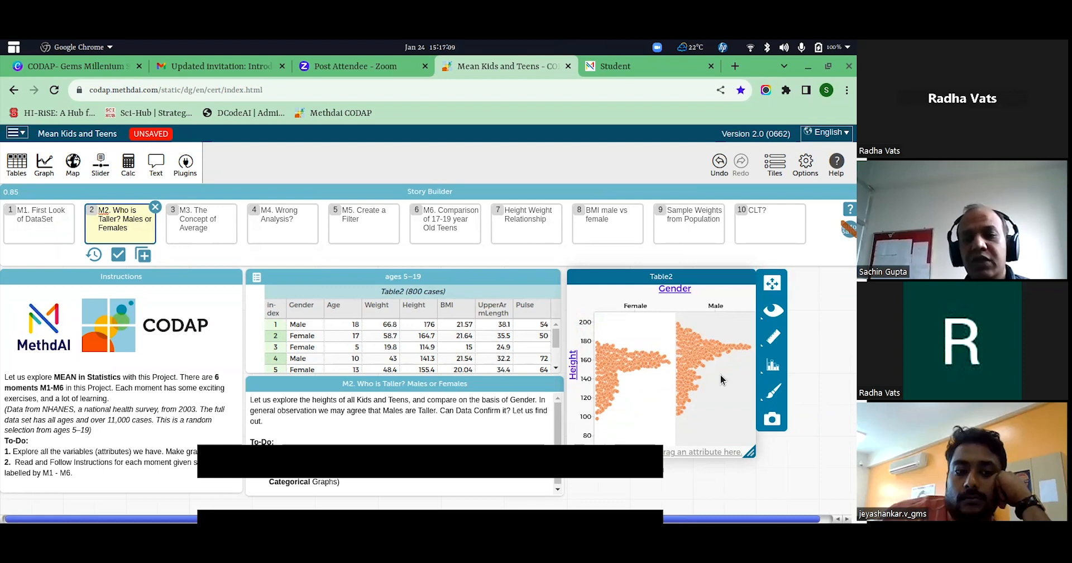
Save the changes to Moment 2 and open moment "M3. The Concept of Average" to compare the mean heights by gender.
click(209, 235)
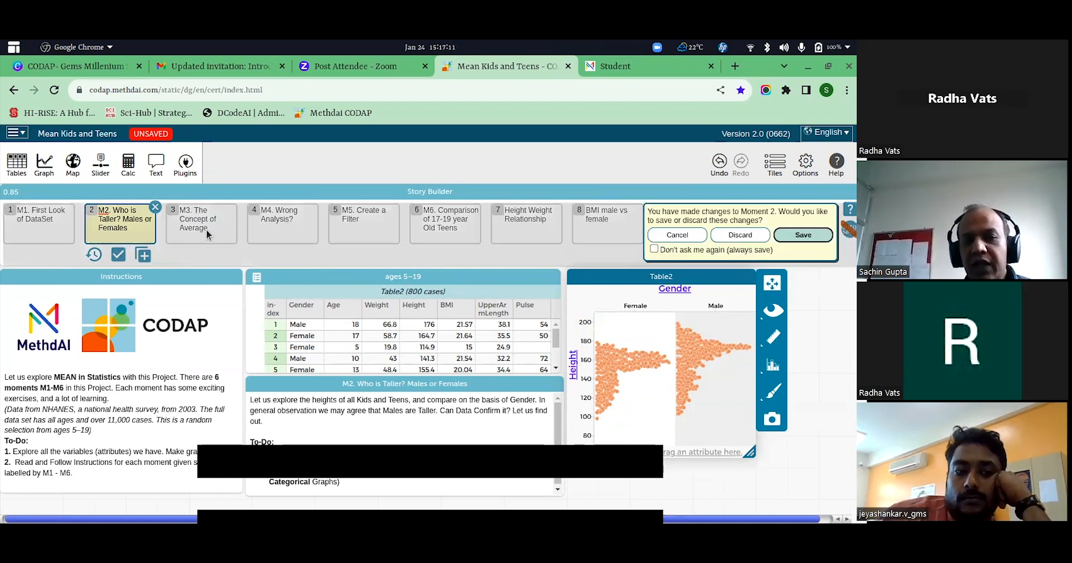
click(803, 234)
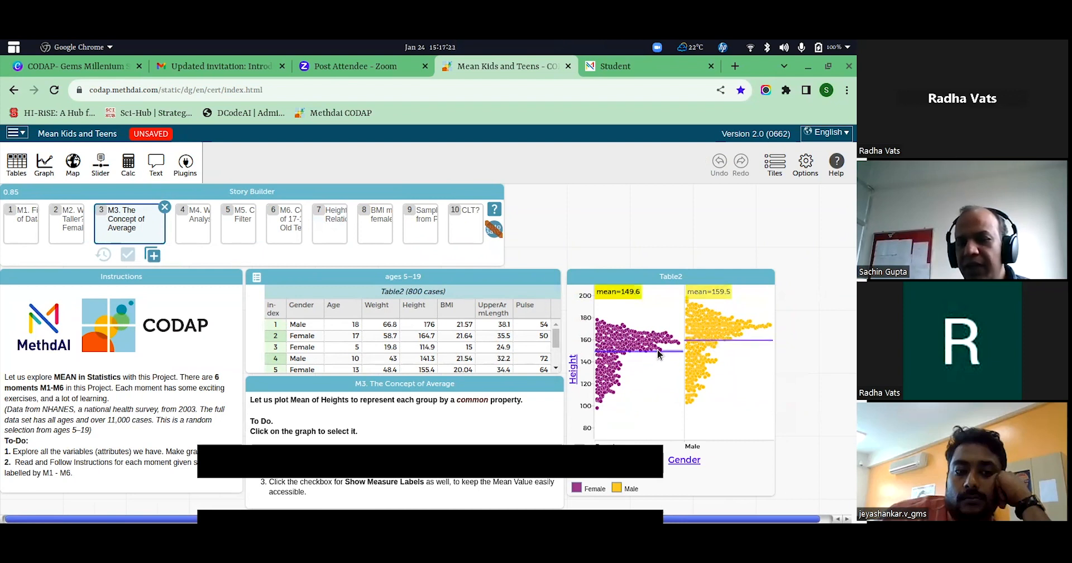
mouse_move(722, 341)
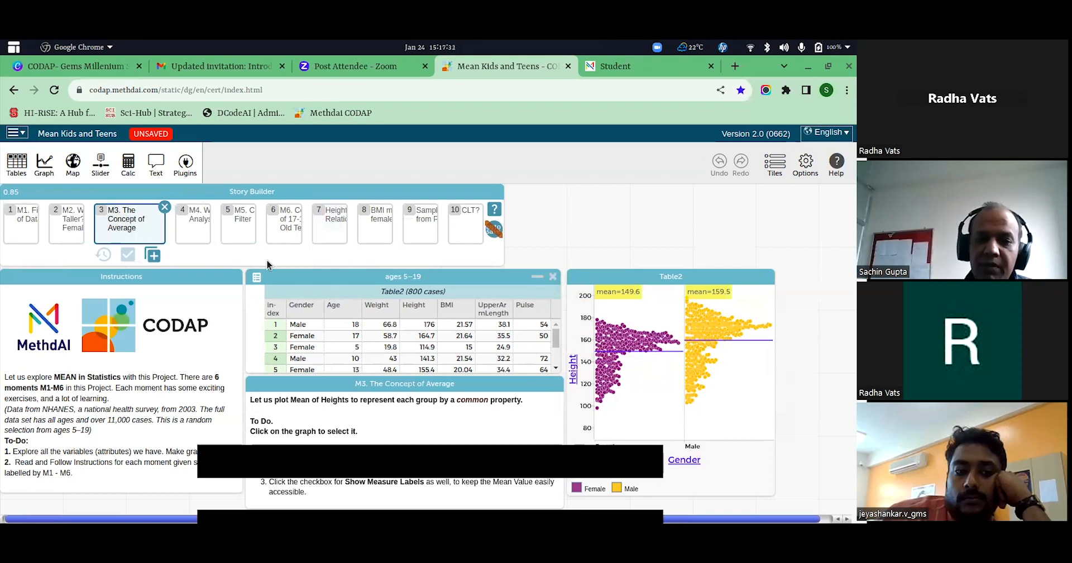
Open moment "M4. Wrong Analysis?" and highlight the oldest age group and the 5–9 group in turn from the graph's Age legend.
click(205, 221)
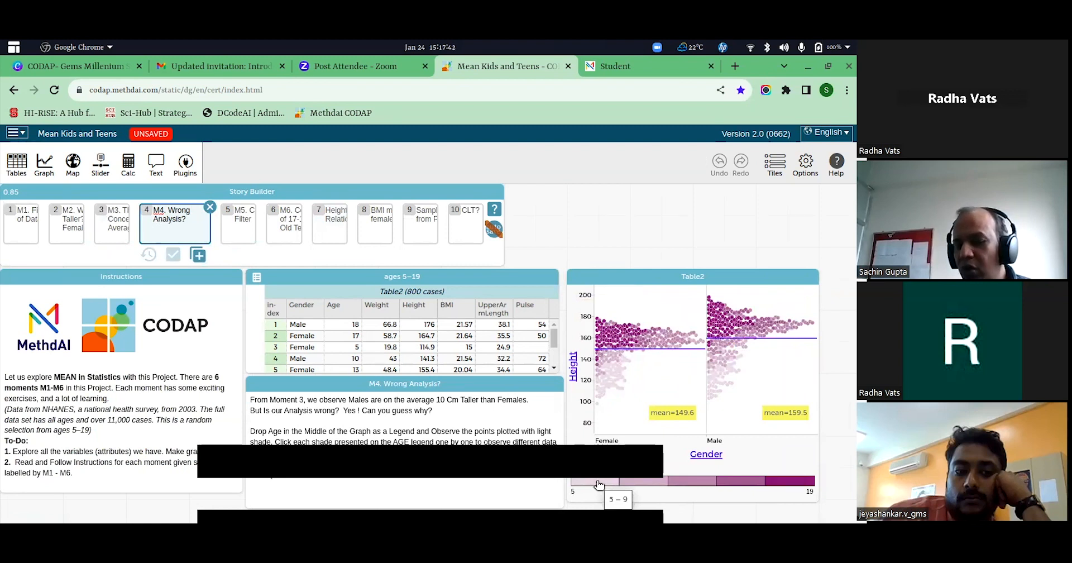
click(794, 481)
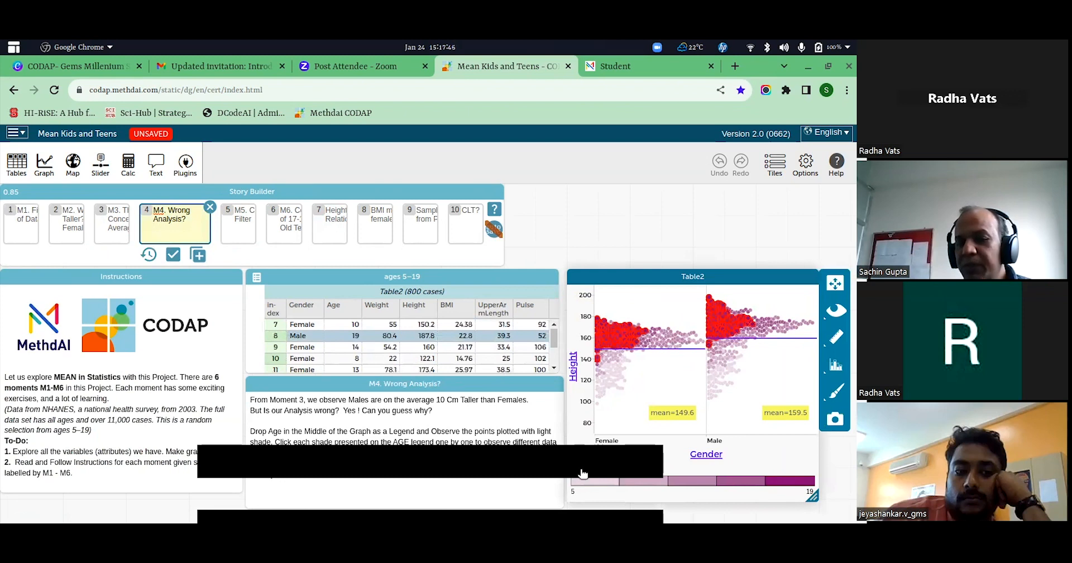
click(599, 481)
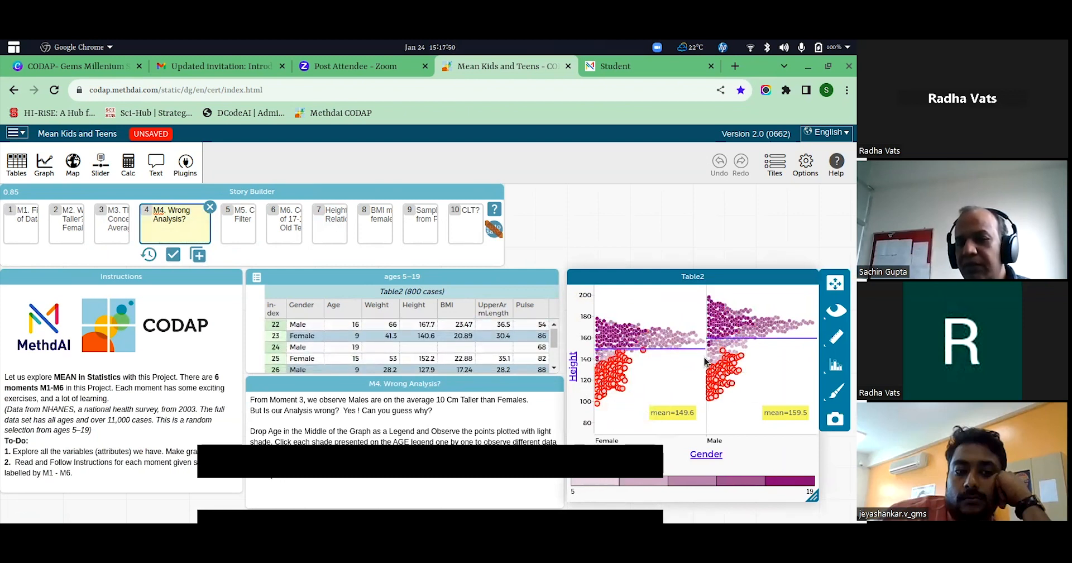
mouse_move(753, 364)
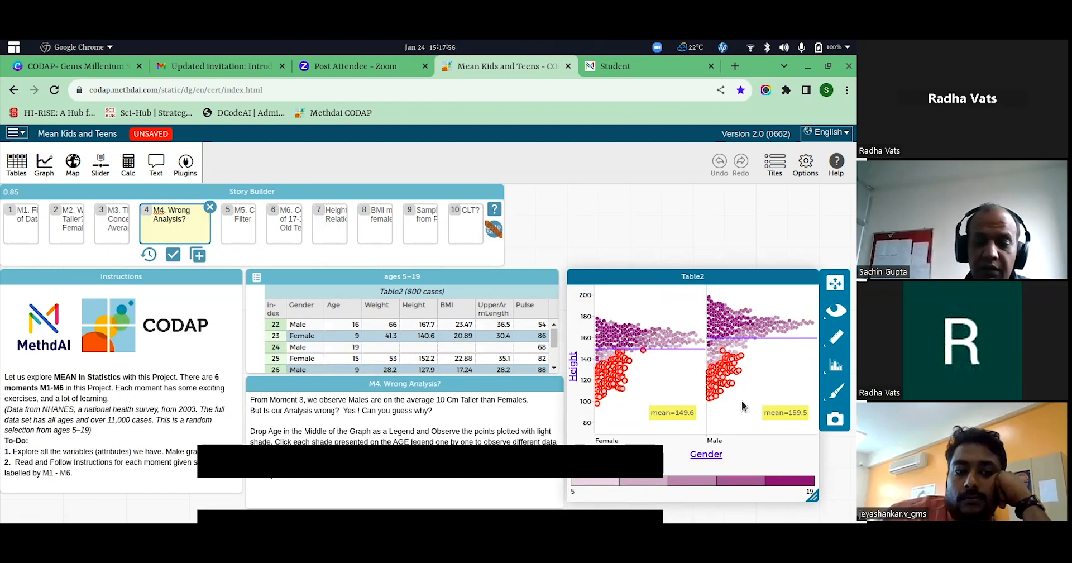
Save the changes to Moment 4 and open moment "M5. Create a Filter", looking through its ages 5–19 table.
click(250, 235)
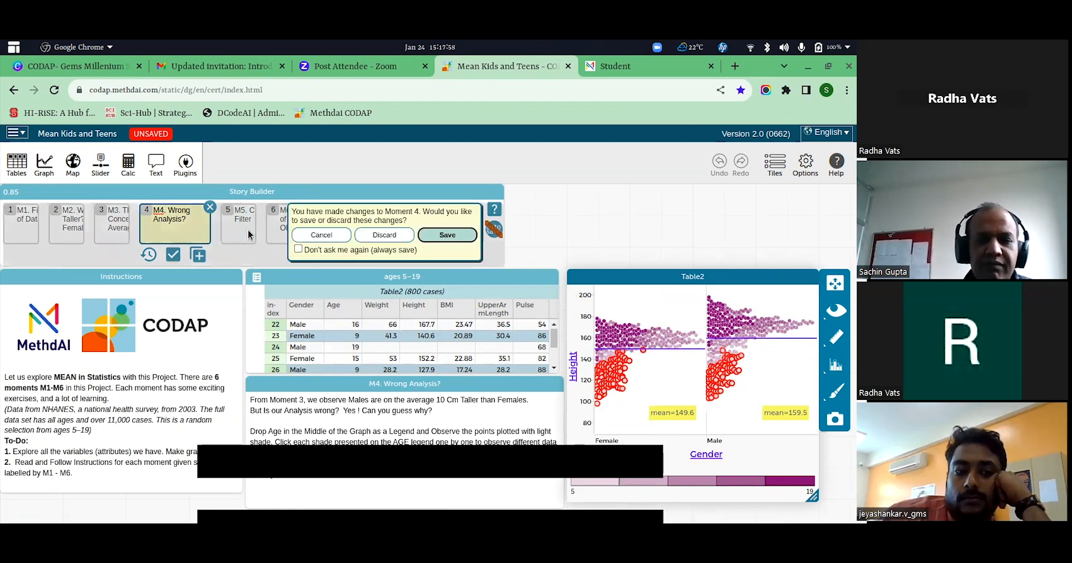
click(462, 234)
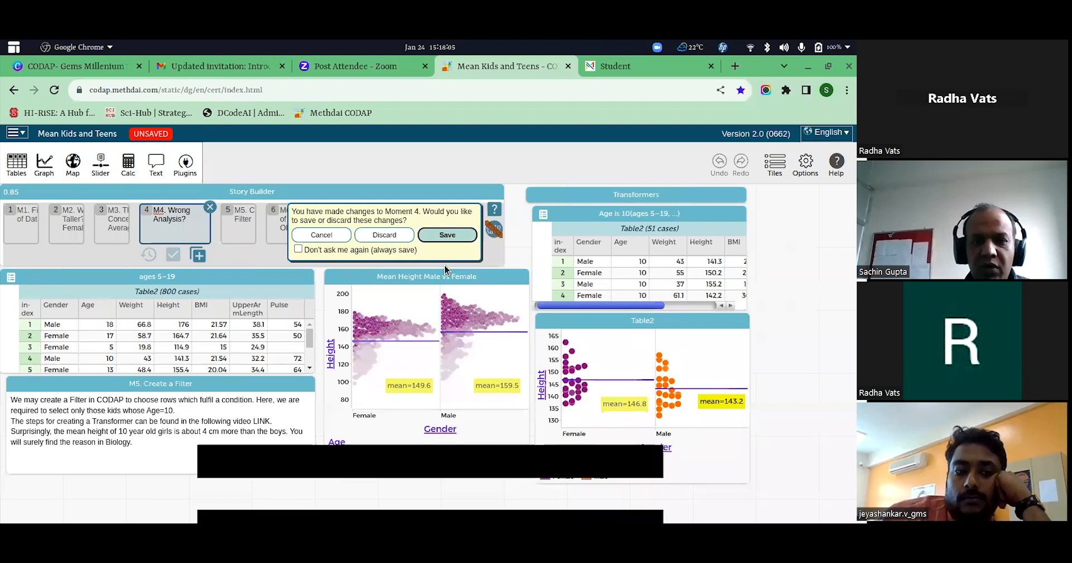
mouse_move(565, 347)
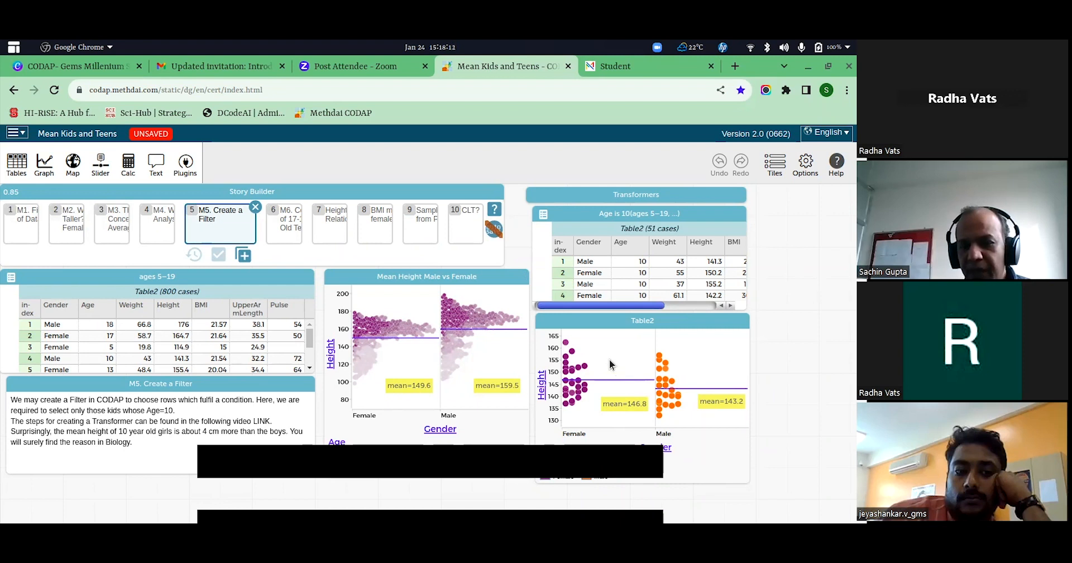
scroll(632, 287, down, 1)
scroll(633, 287, up, 2)
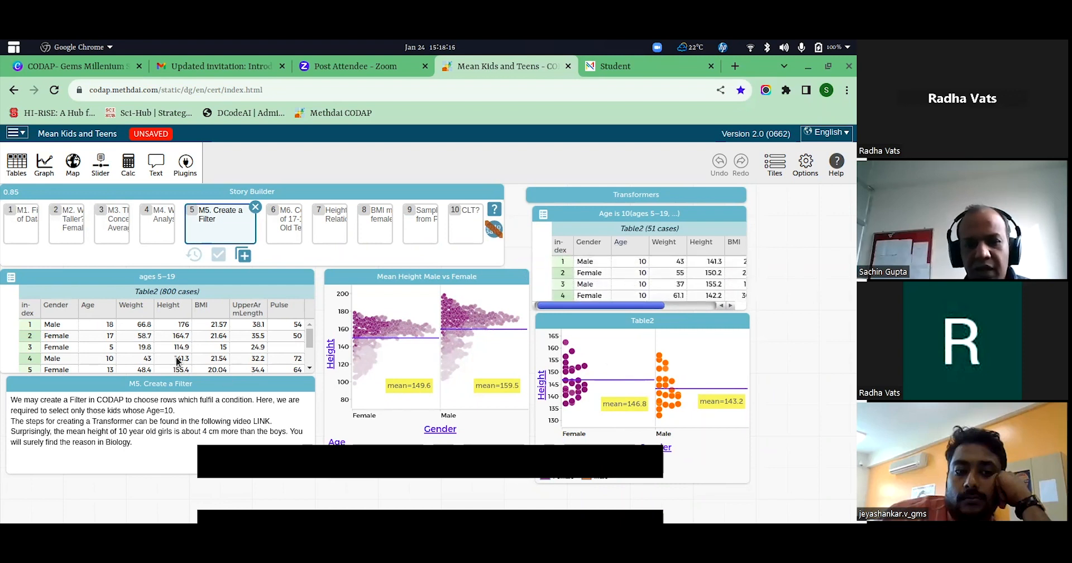
scroll(121, 339, down, 9)
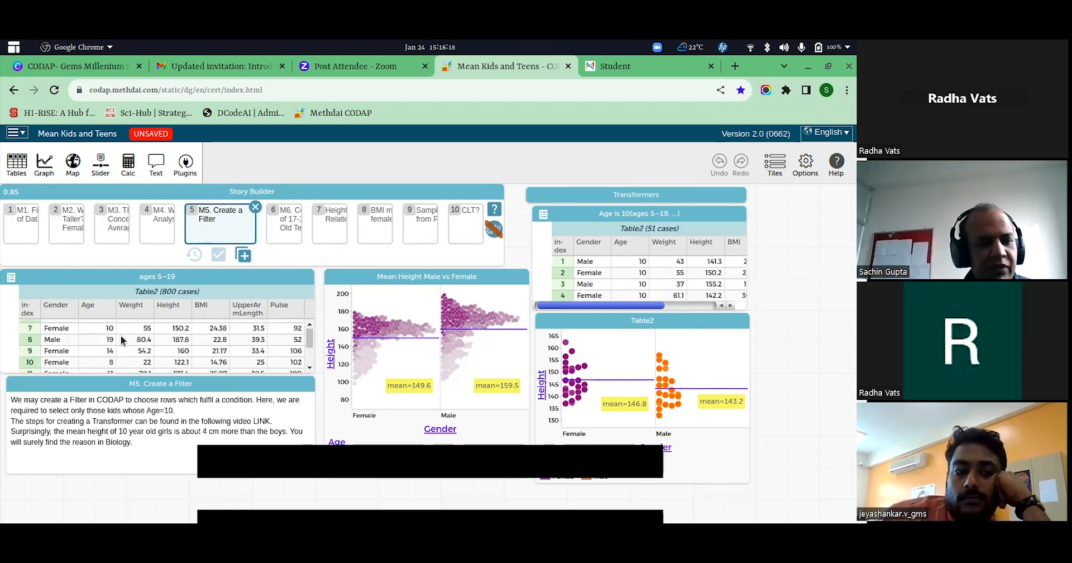
scroll(122, 340, up, 10)
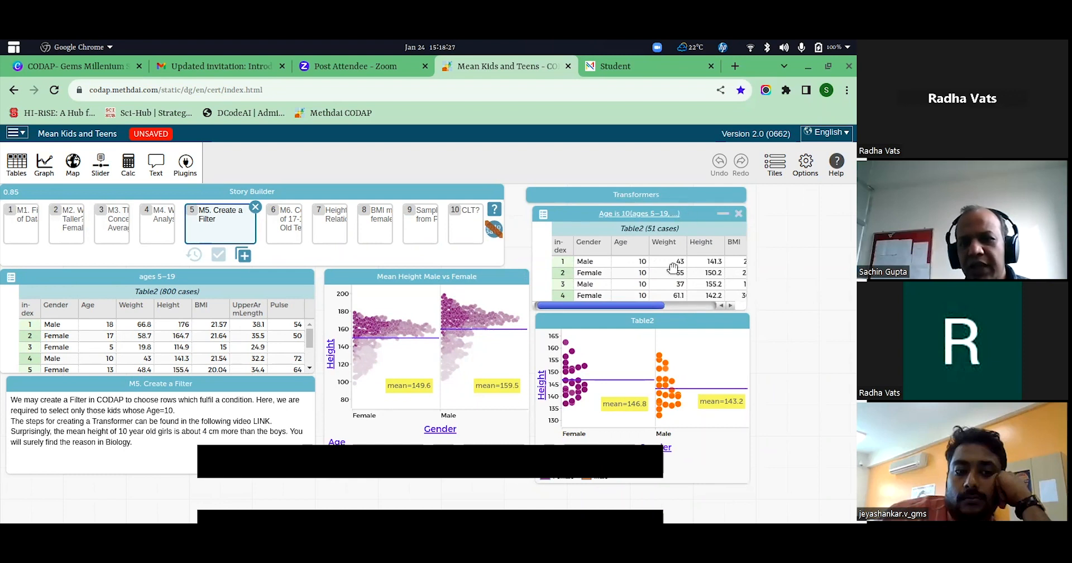
Move the "Age is 10" table aside to examine the filter settings in Transformers, minimize Transformers again and put the table back.
drag(680, 215, 474, 269)
click(722, 195)
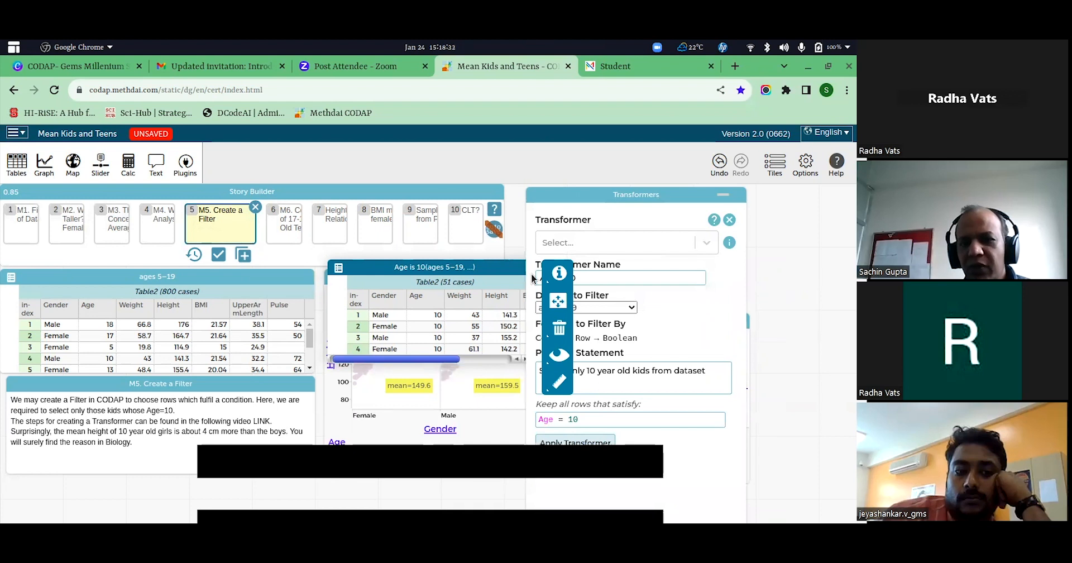
click(667, 363)
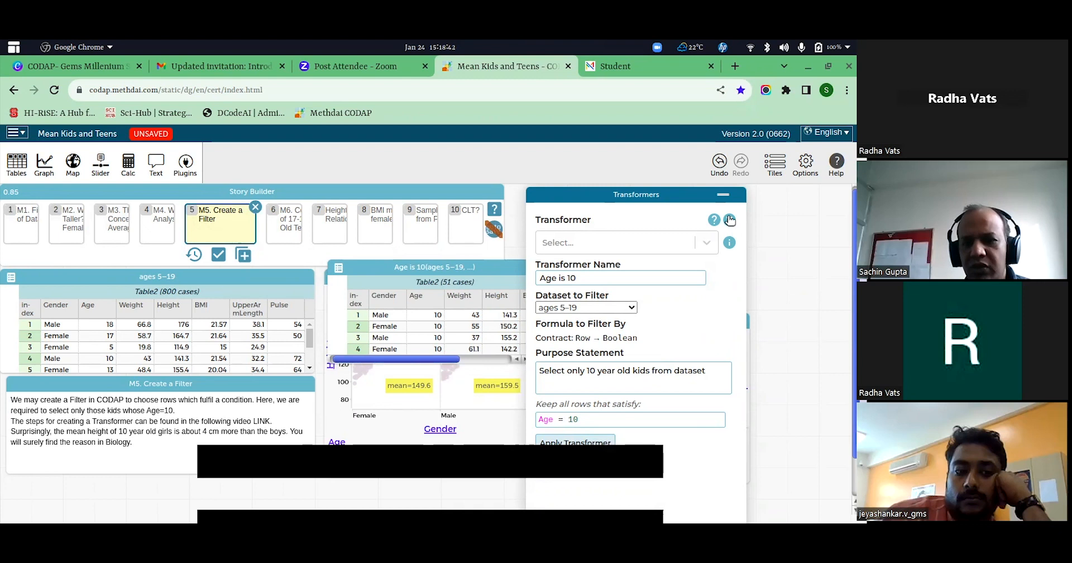
click(723, 194)
drag(373, 269, 570, 215)
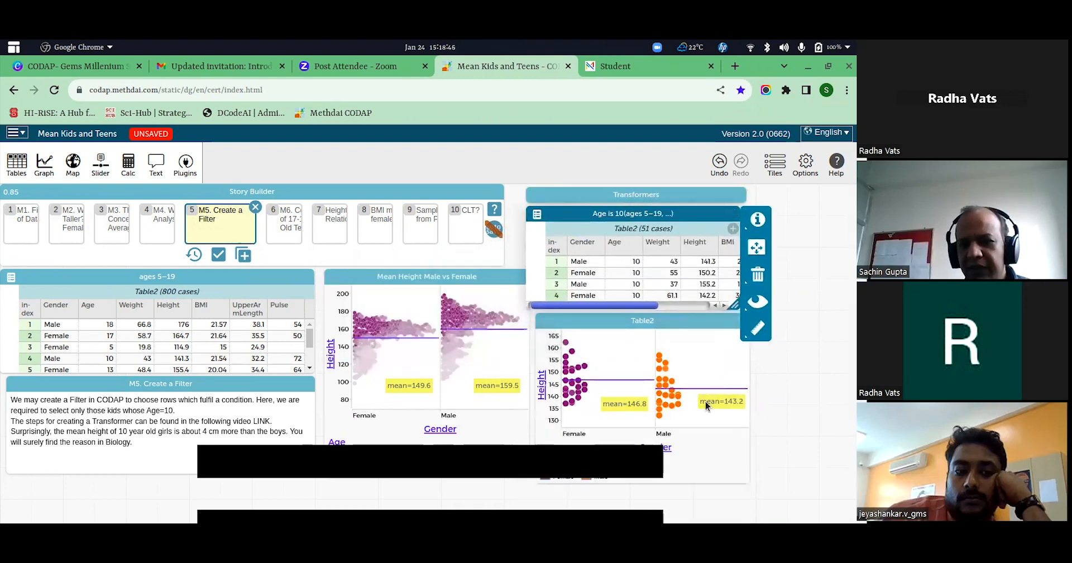
click(772, 395)
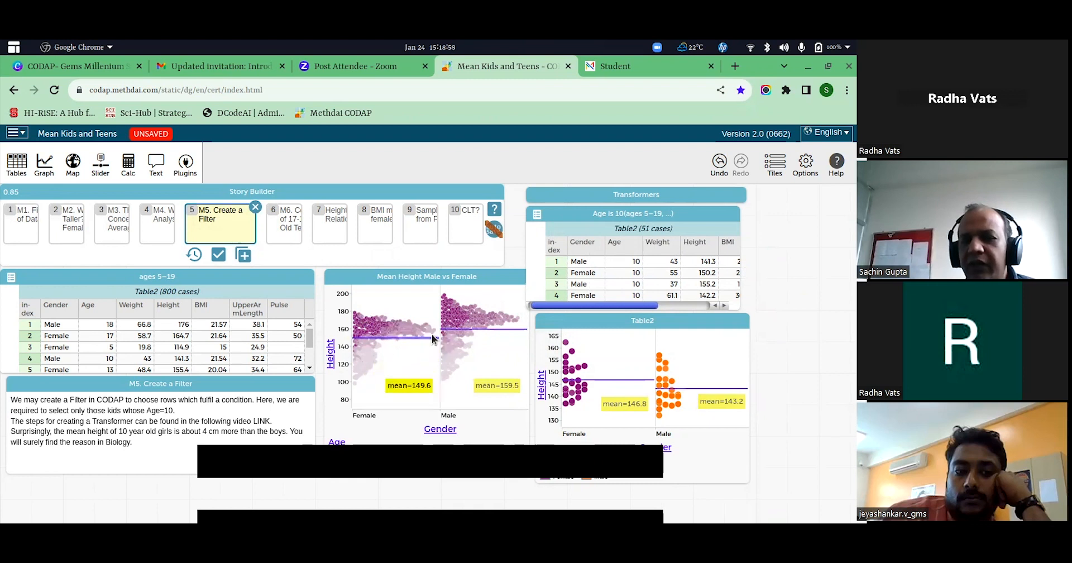
Save the changes to Moment 5 and open moment "M6. Comparison of 17-19 year Old Teens" to compare male and female mean heights.
mouse_move(427, 343)
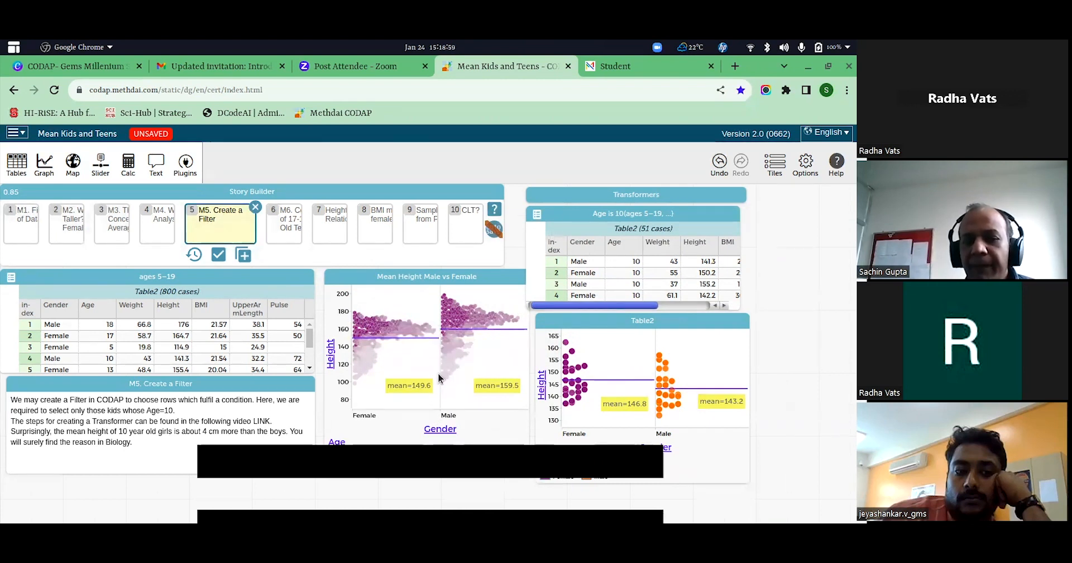
click(295, 234)
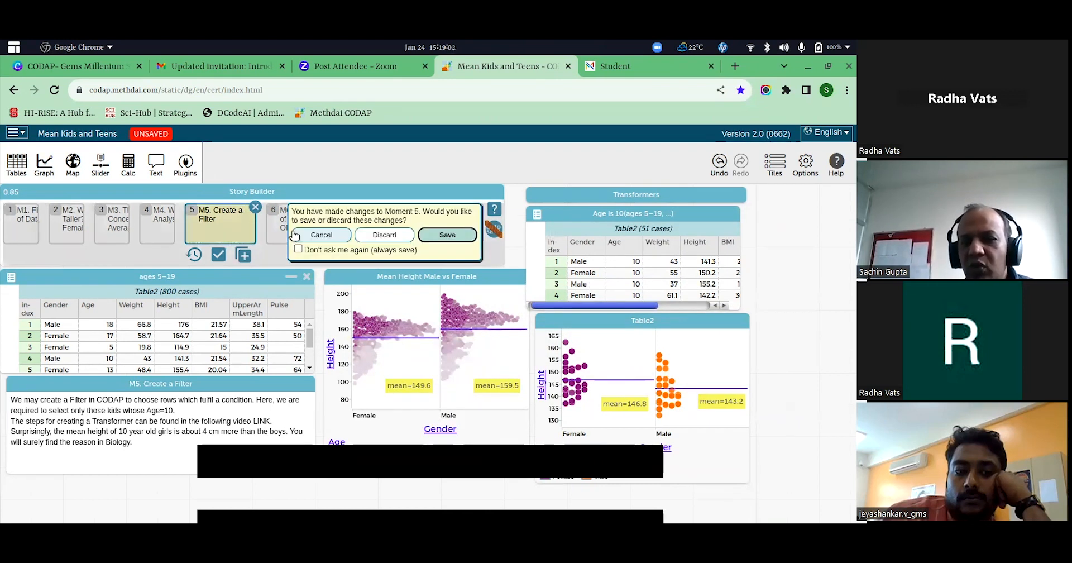
click(441, 235)
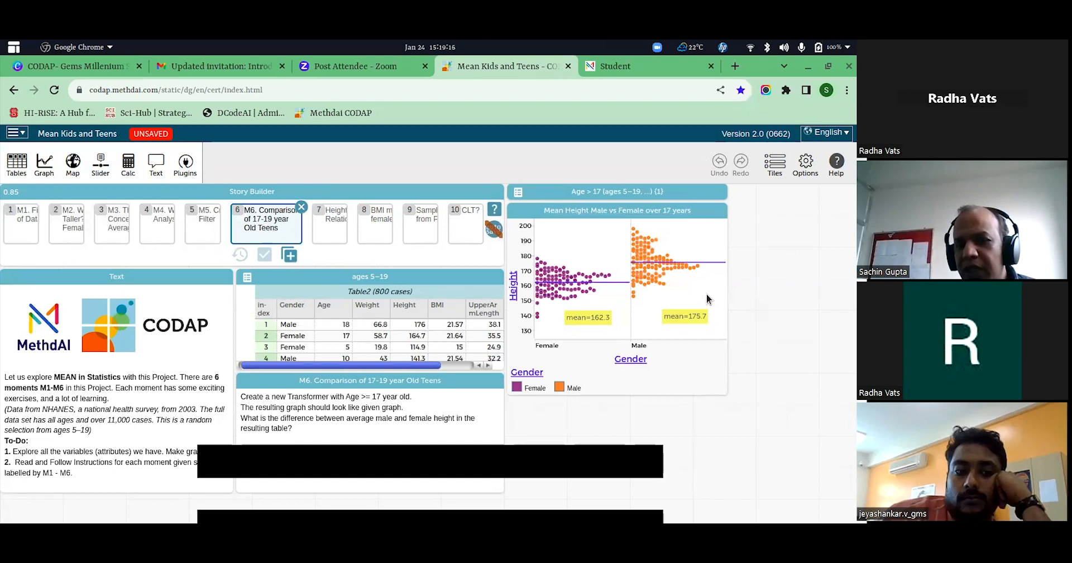
mouse_move(647, 285)
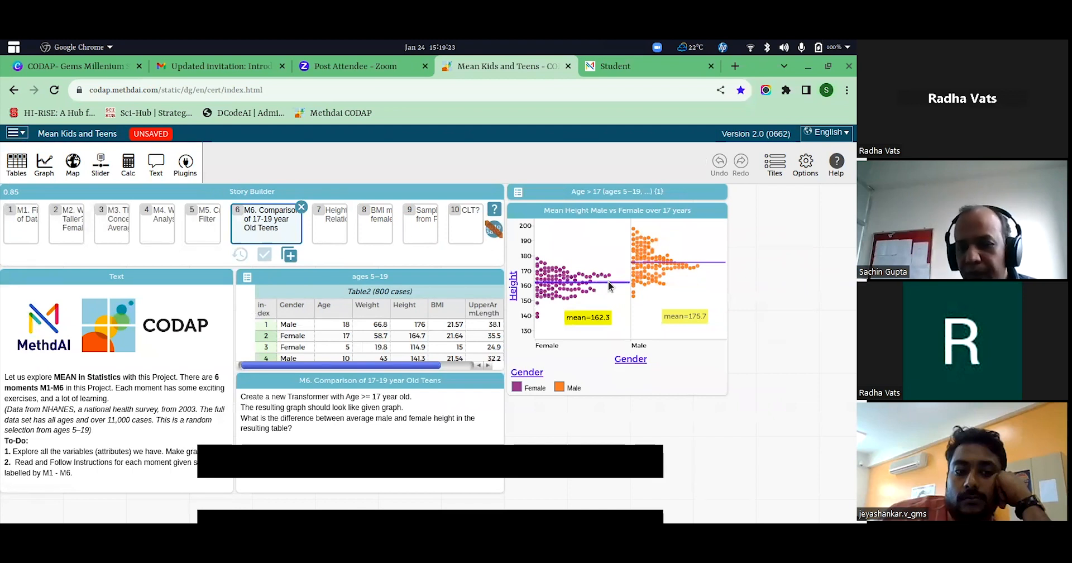
Open moment "Height Weight Relationship" to view its scatter plots, and continue to moment "BMI male vs female".
click(328, 229)
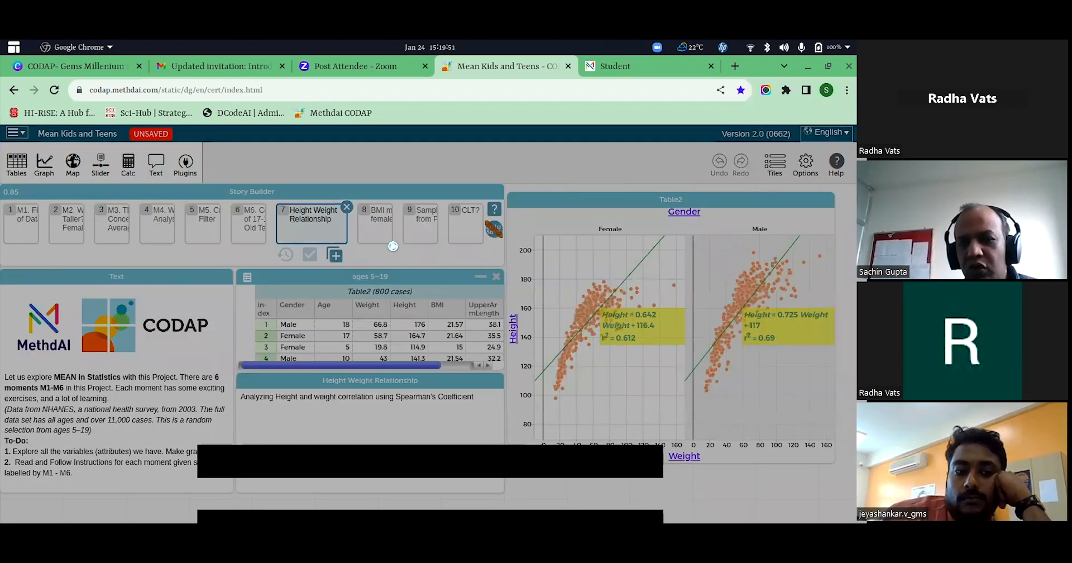
click(378, 233)
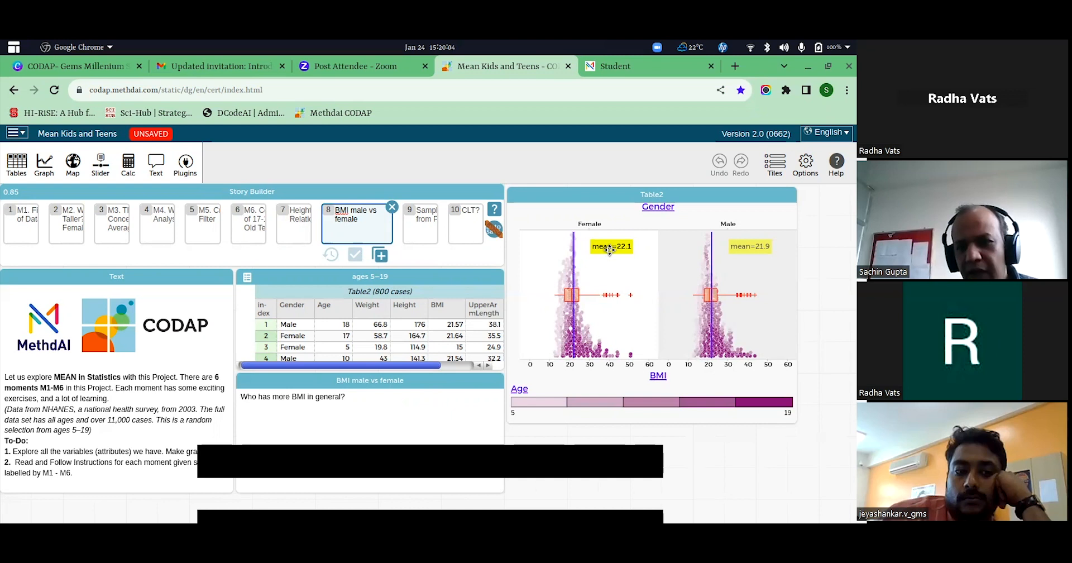
Move the Female and Male mean labels slightly lower on the BMI graph.
drag(610, 250, 610, 253)
drag(751, 246, 753, 261)
click(781, 321)
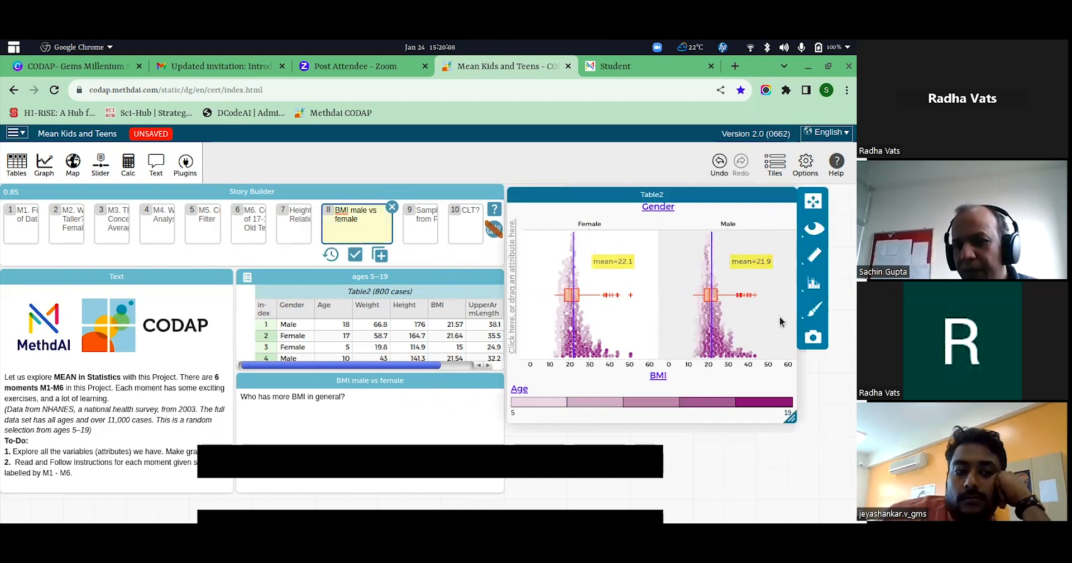
Open moment "Sample Weights from Population" and look through the items and their attributes in the experiments/samples/items table.
click(428, 225)
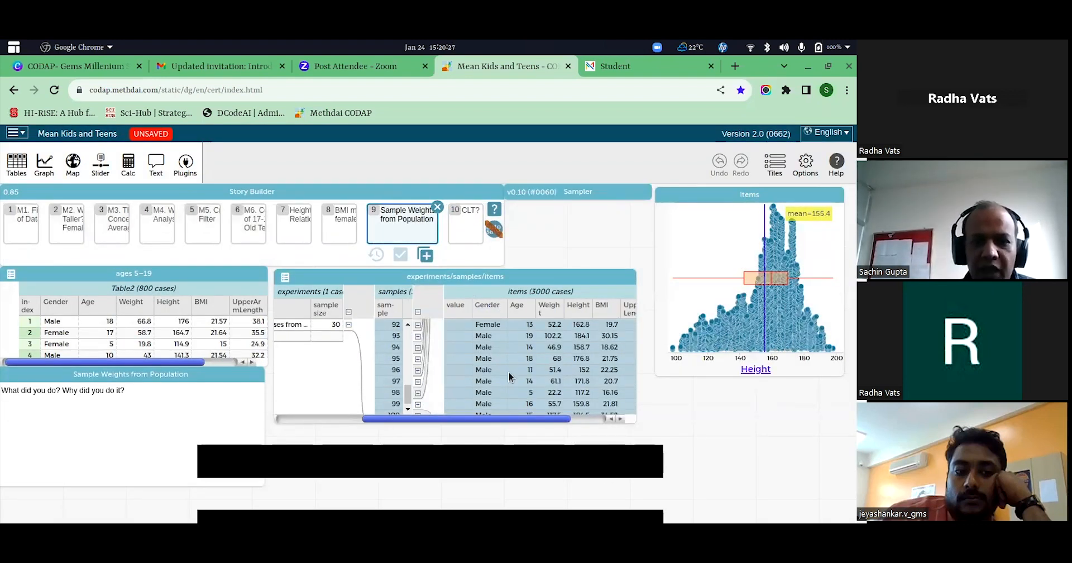
scroll(509, 371, down, 1)
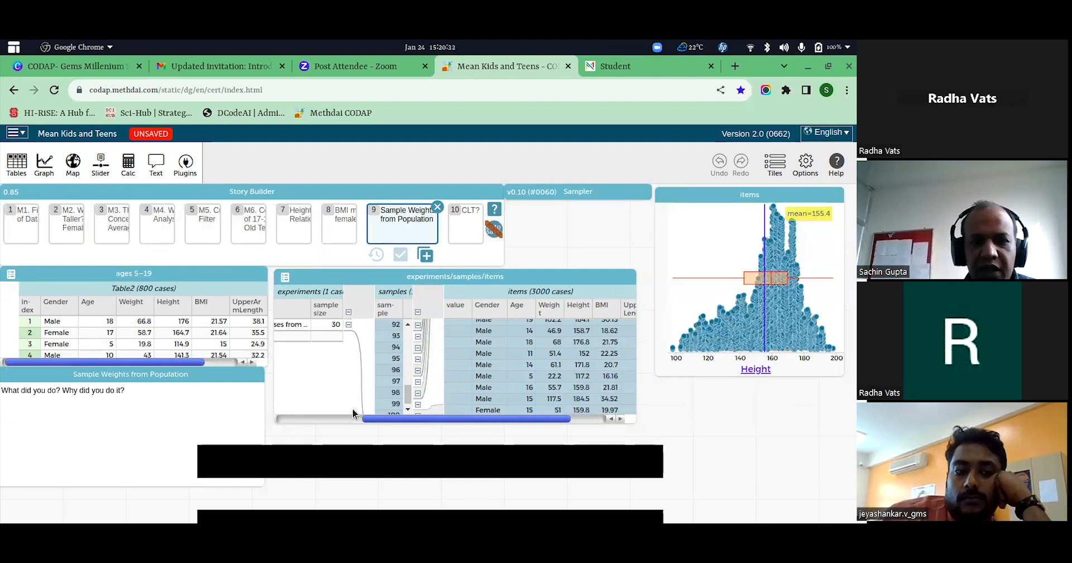
mouse_move(403, 419)
mouse_down()
mouse_move(436, 418)
mouse_move(418, 420)
mouse_up()
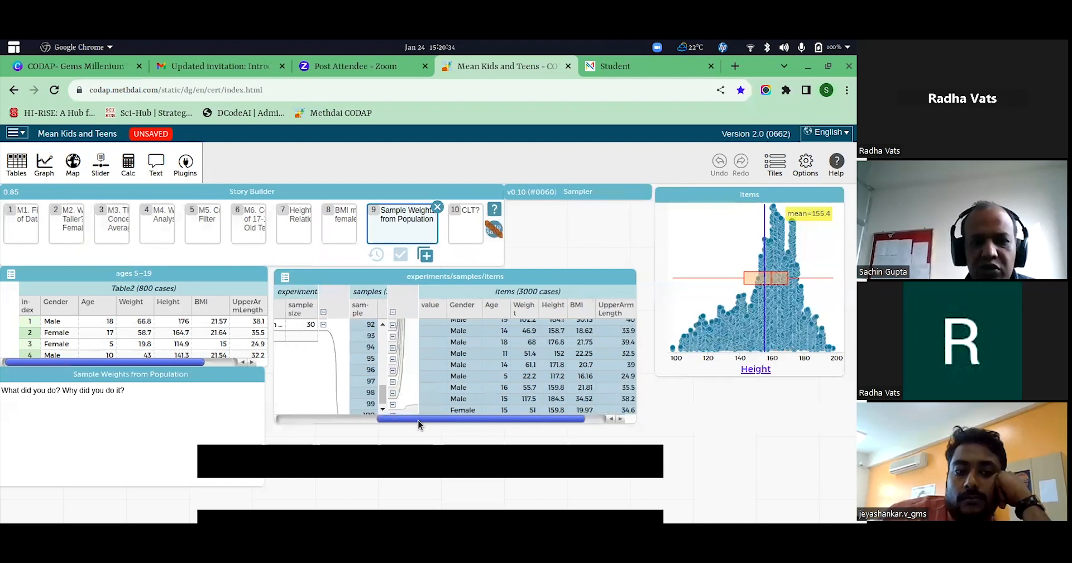
Collapse the items of sample 92 in the samples table and move the mean label slightly lower on the Height graph.
click(394, 325)
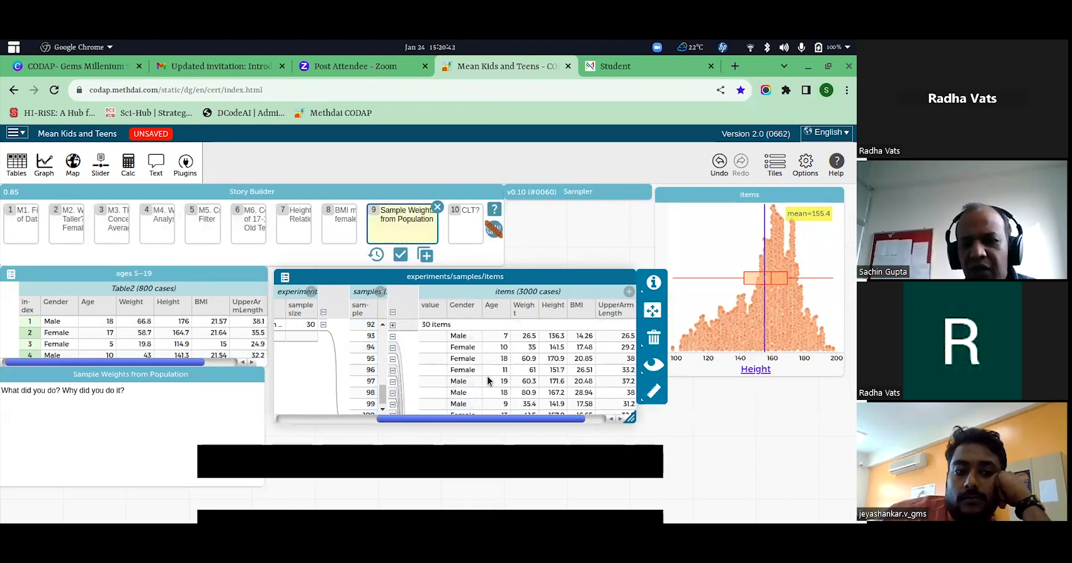
scroll(548, 389, down, 3)
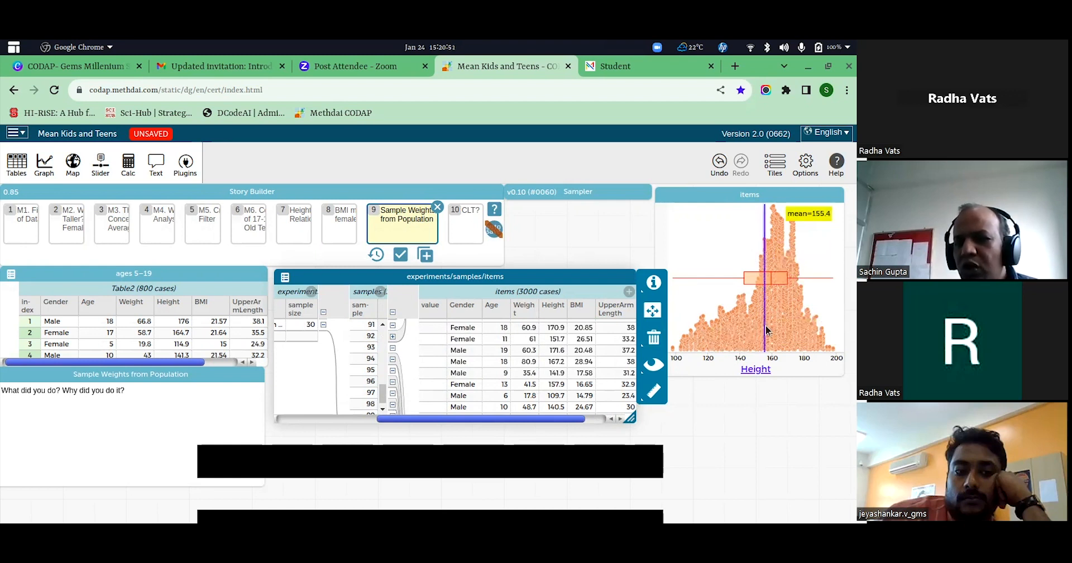
drag(812, 219, 814, 237)
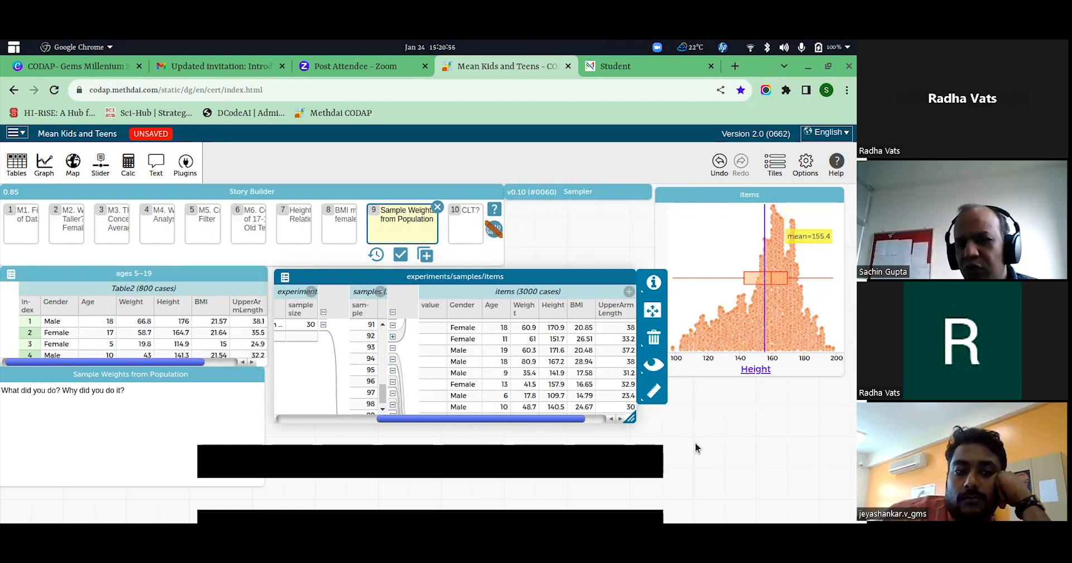
Open moment "CLT?", keep waiting for the unresponsive pages, and delete that moment from the story.
click(461, 241)
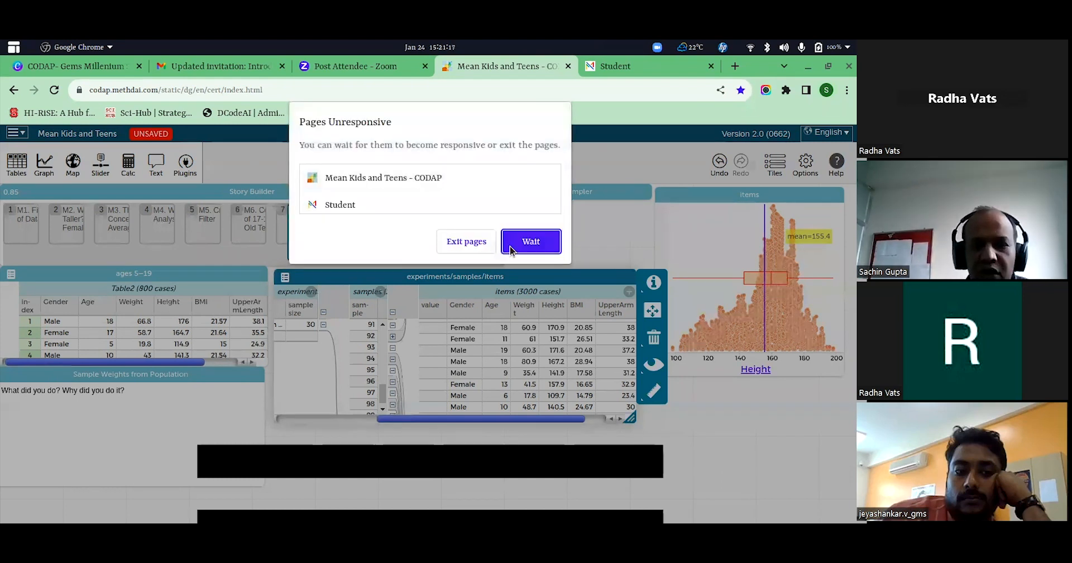
click(510, 249)
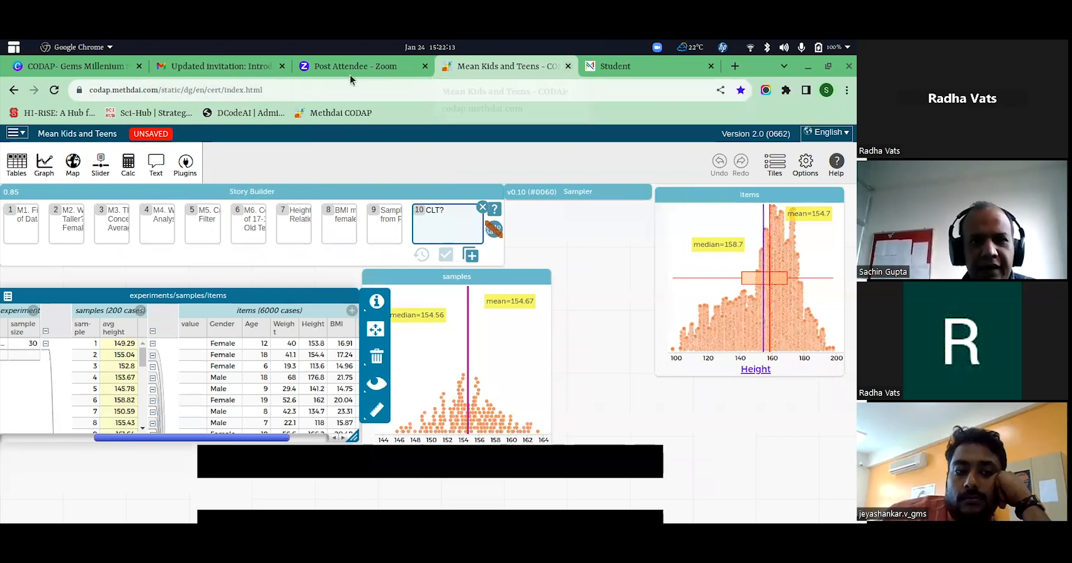
click(483, 208)
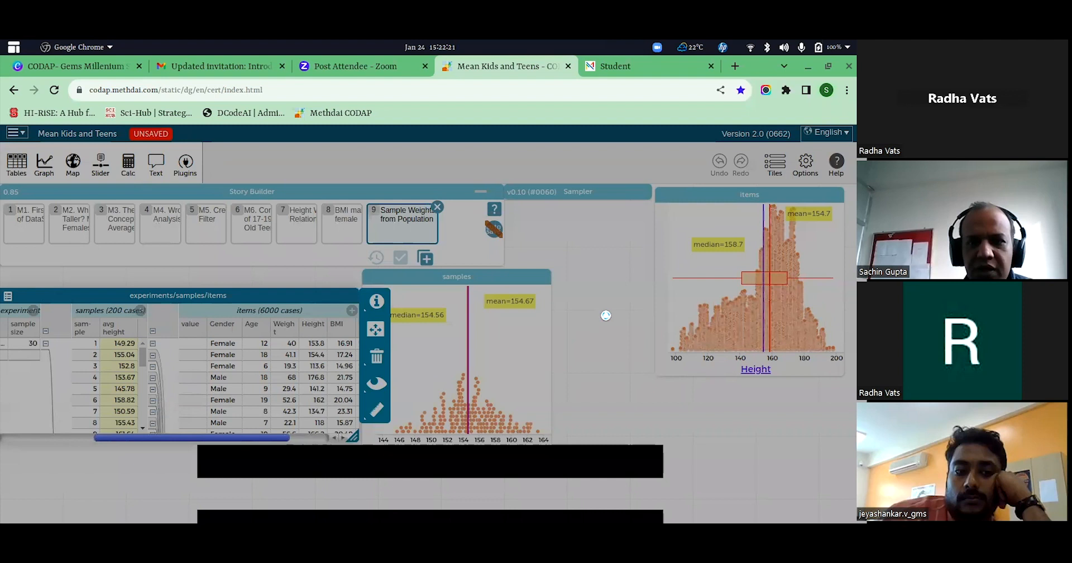